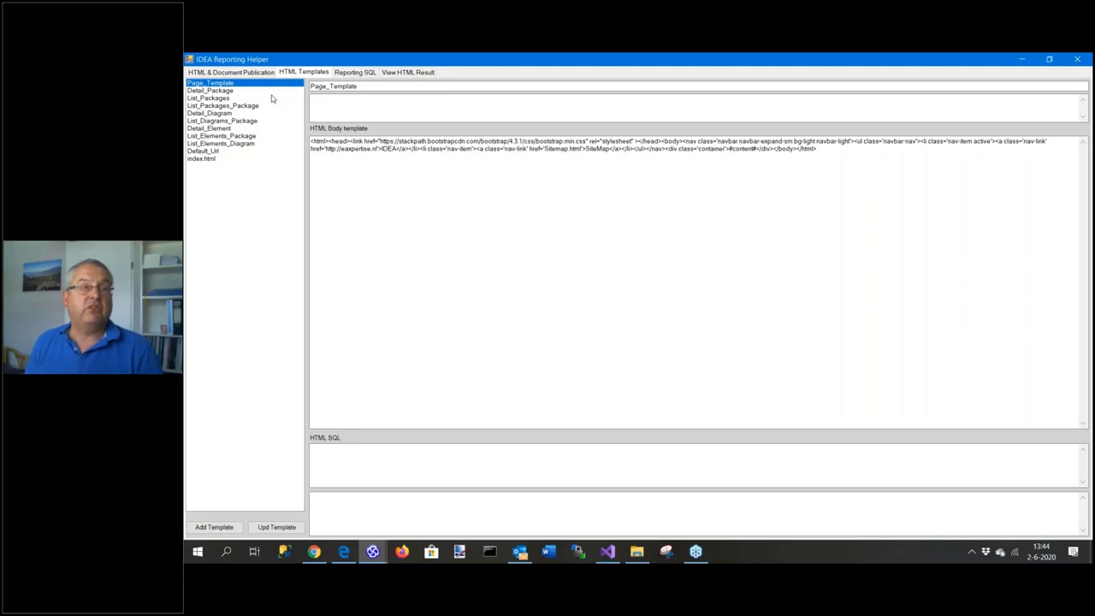
Review the Detail_Package, List_Packages_Package and List_Diagrams_Package templates and compare the diagram list with the published package page in the browser
left_click(212, 90)
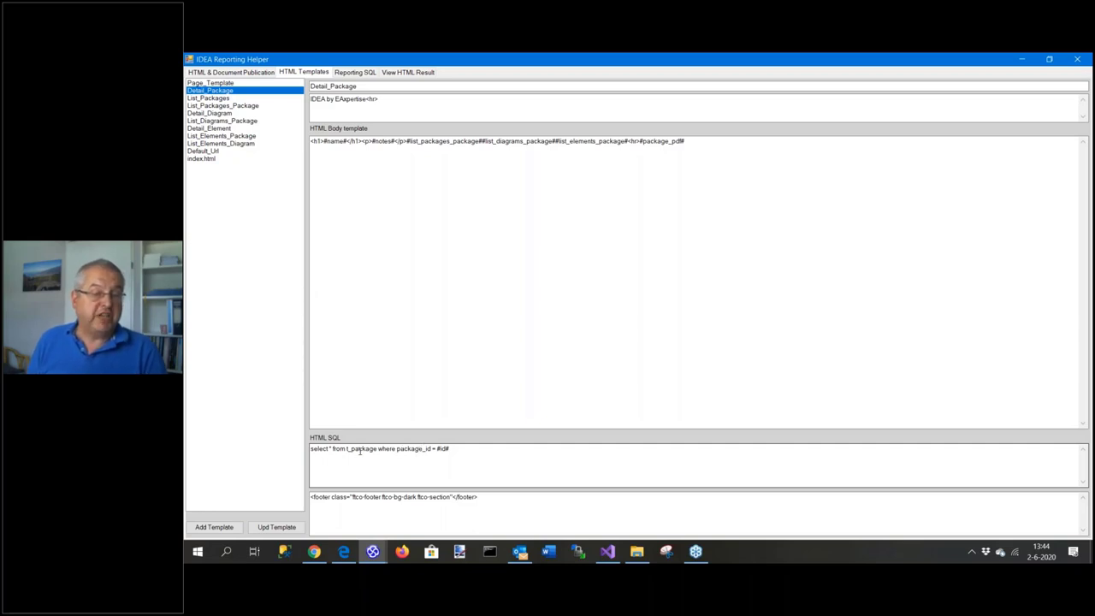
left_click(333, 506)
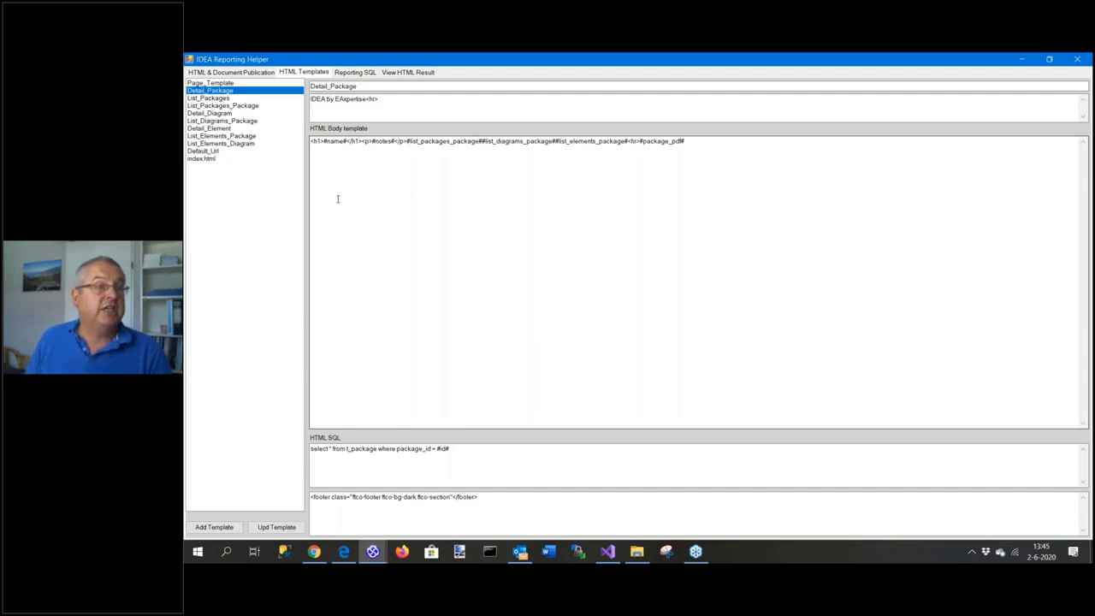
left_click(221, 106)
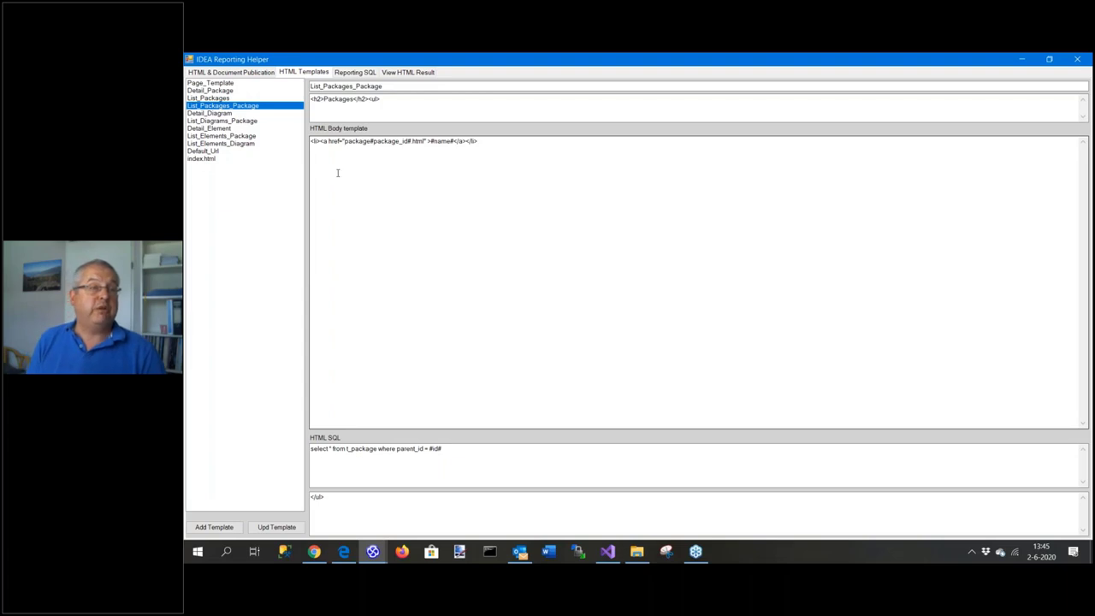
left_click(214, 120)
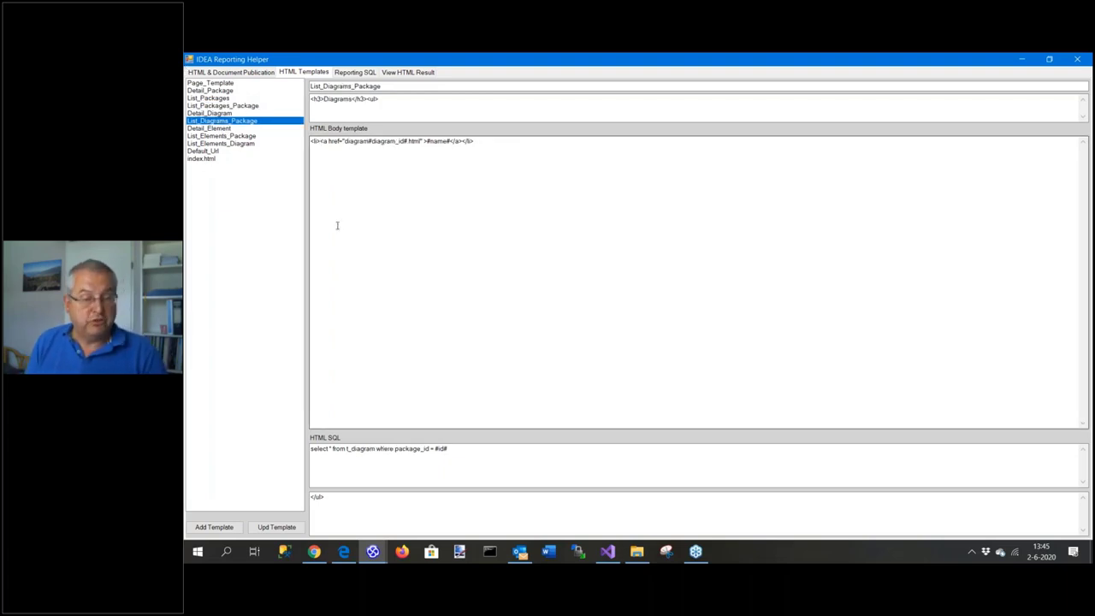
left_click(343, 552)
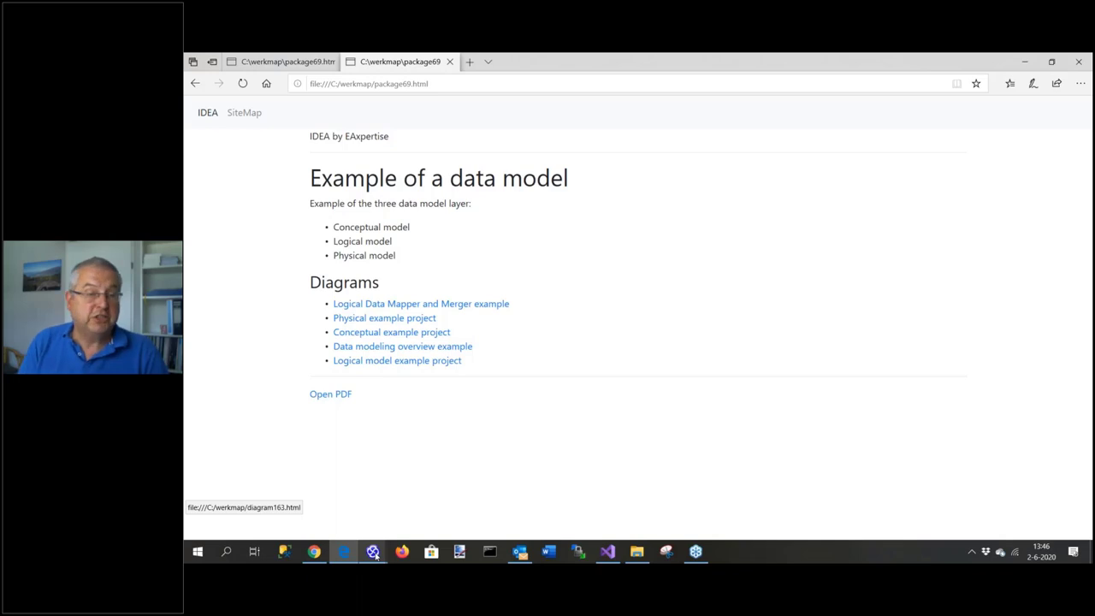
mouse_move(375, 555)
left_click(399, 486)
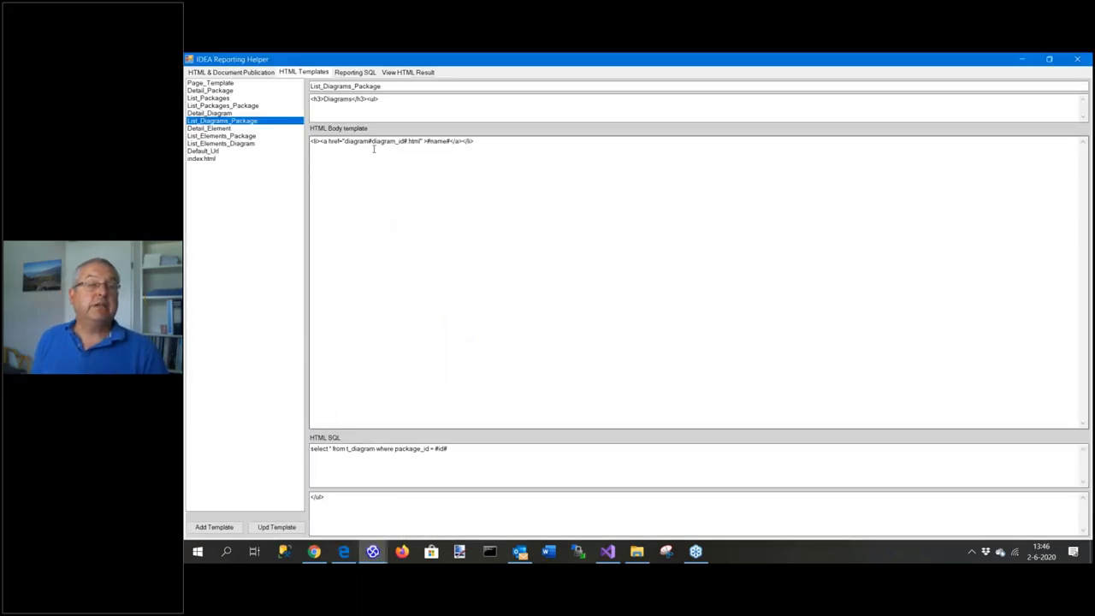
Add the placeholder #list_attributes_element# on a separate line below the existing HTML body of the Detail_Element template
left_click(203, 128)
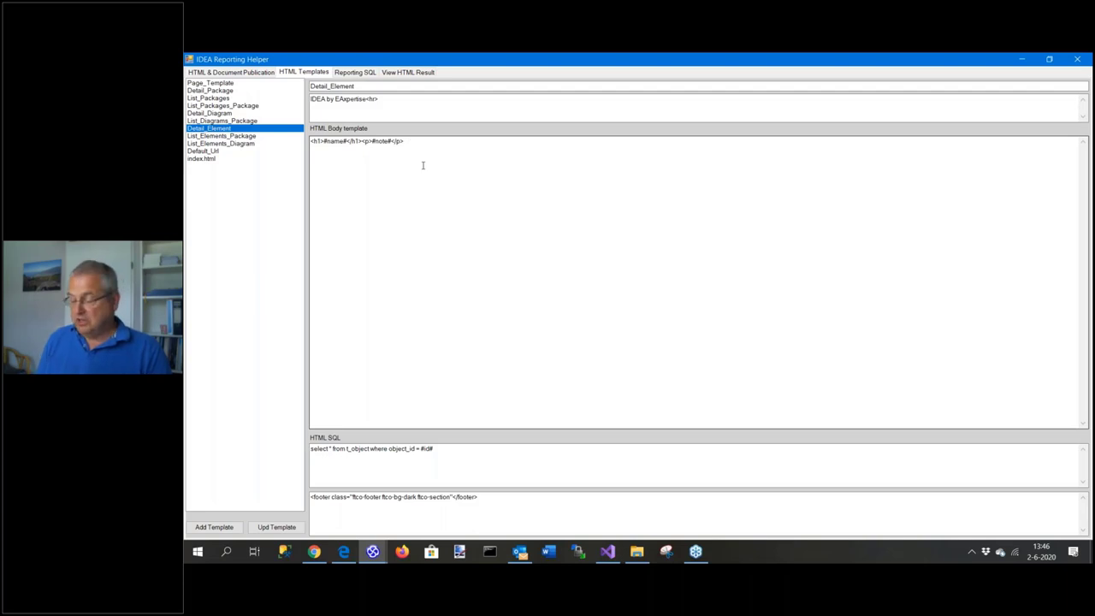
left_click(444, 228)
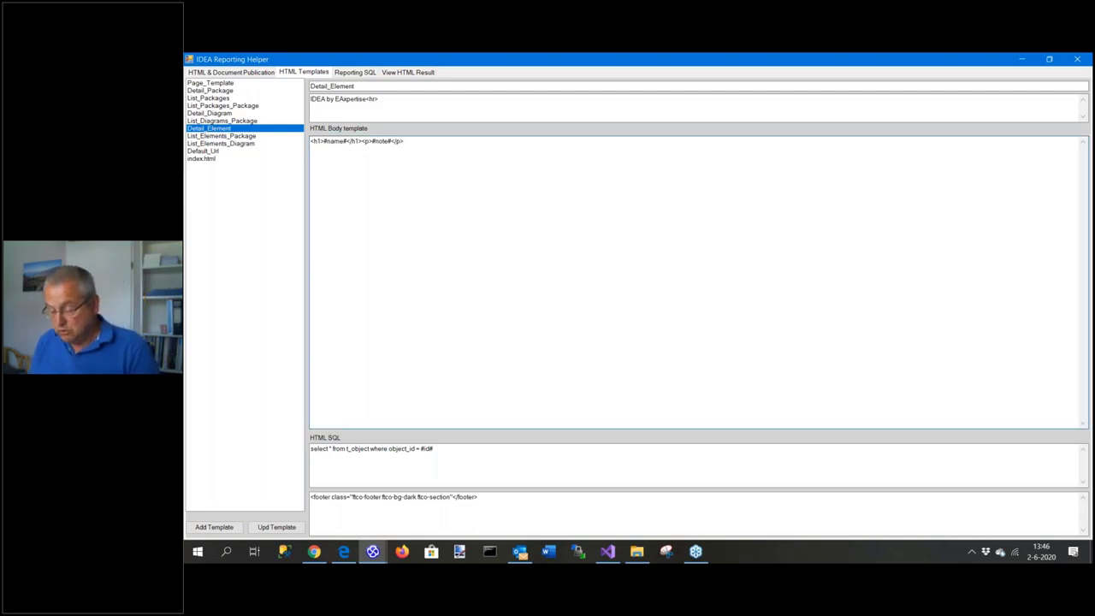
key("Return")
key("Return")
type("#list")
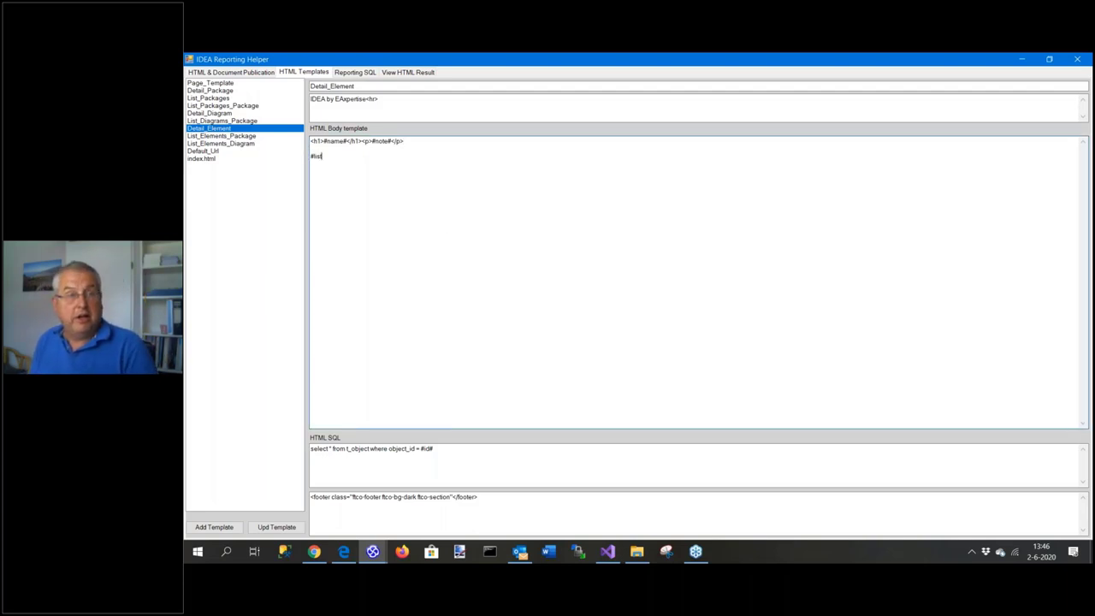
type("_attributes")
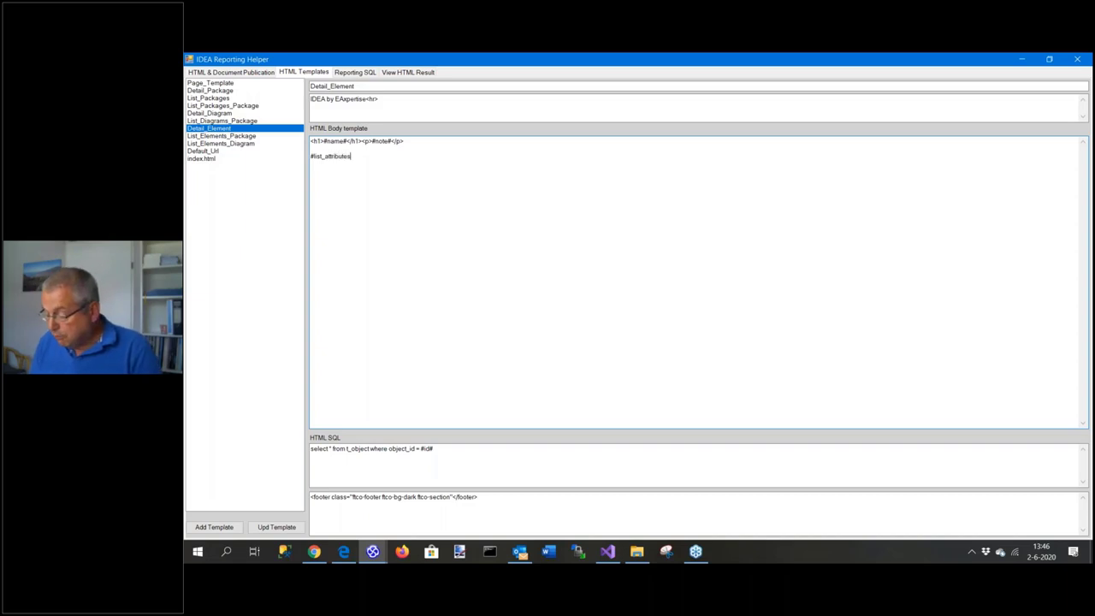
type("_element")
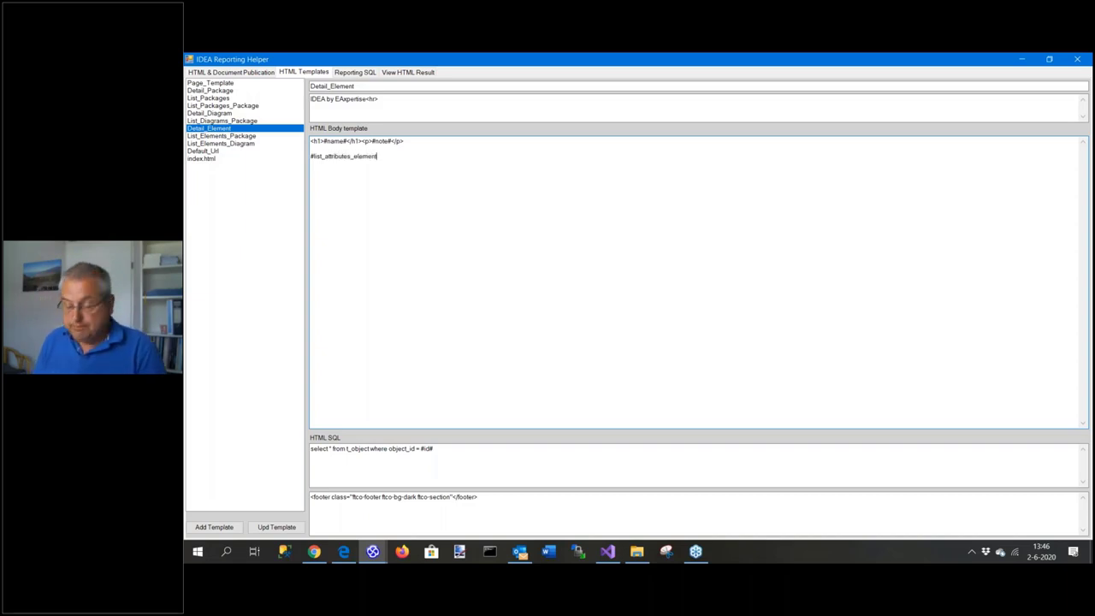
type("#")
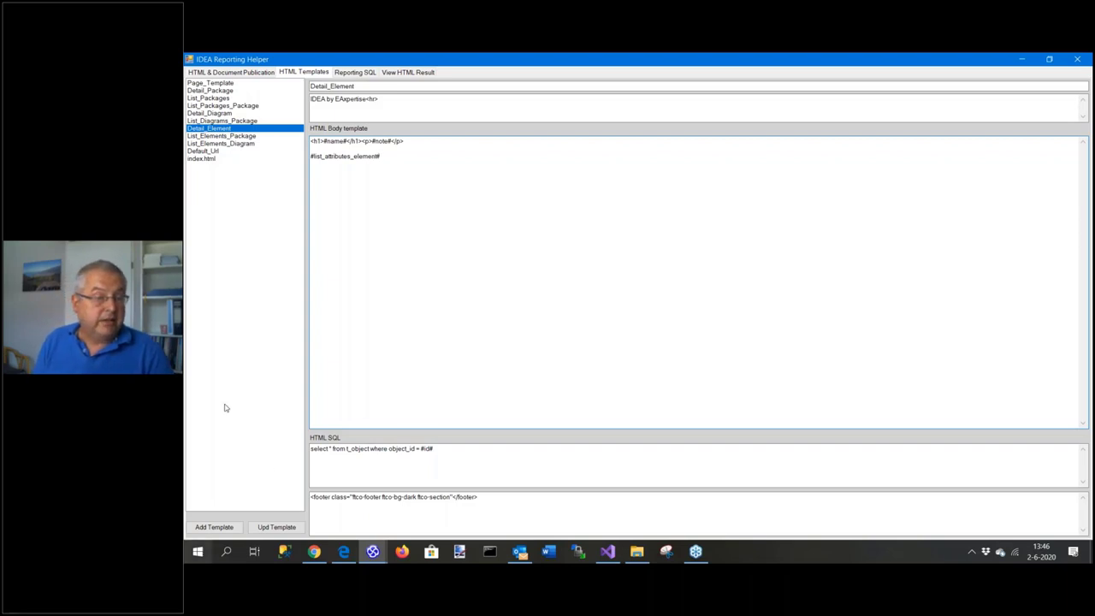
Add a new template based on Detail_Element and enter List_attributes_Element as the new entry's name
left_click(214, 527)
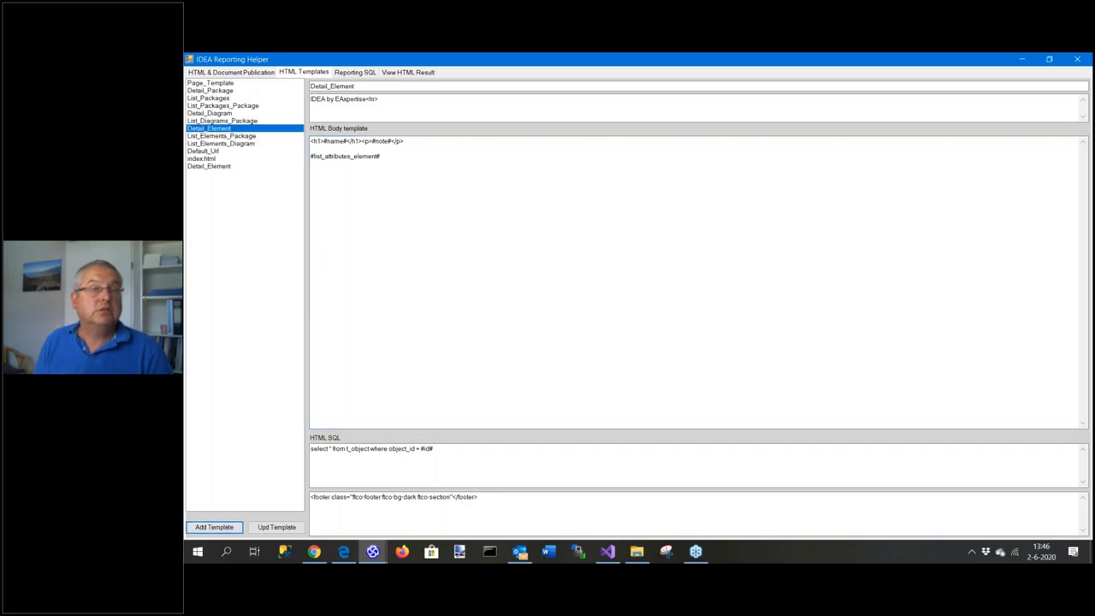
left_click(205, 167)
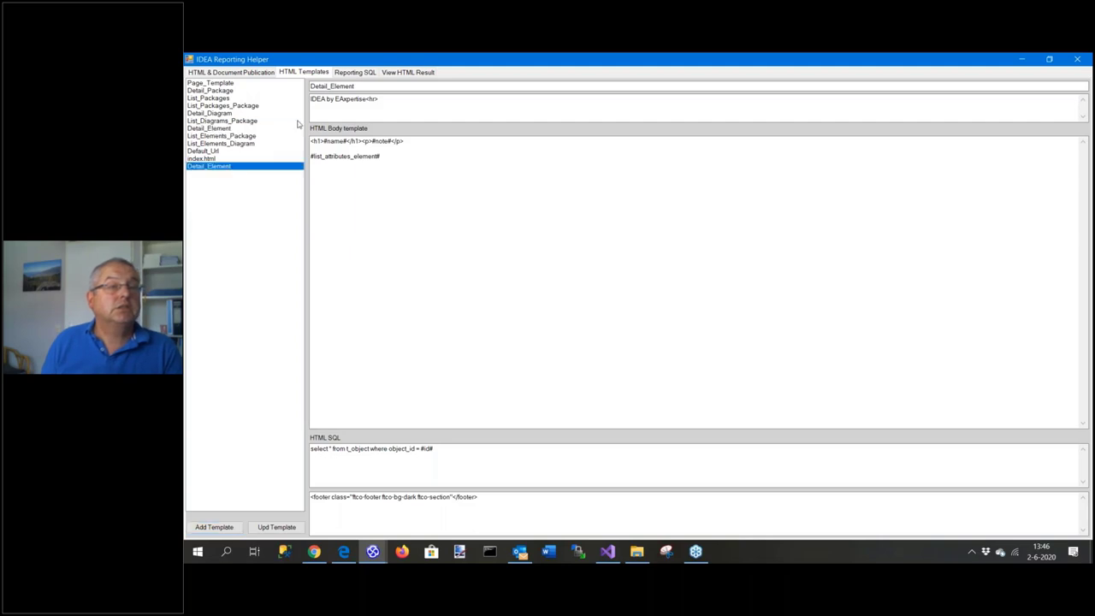
left_click(354, 86)
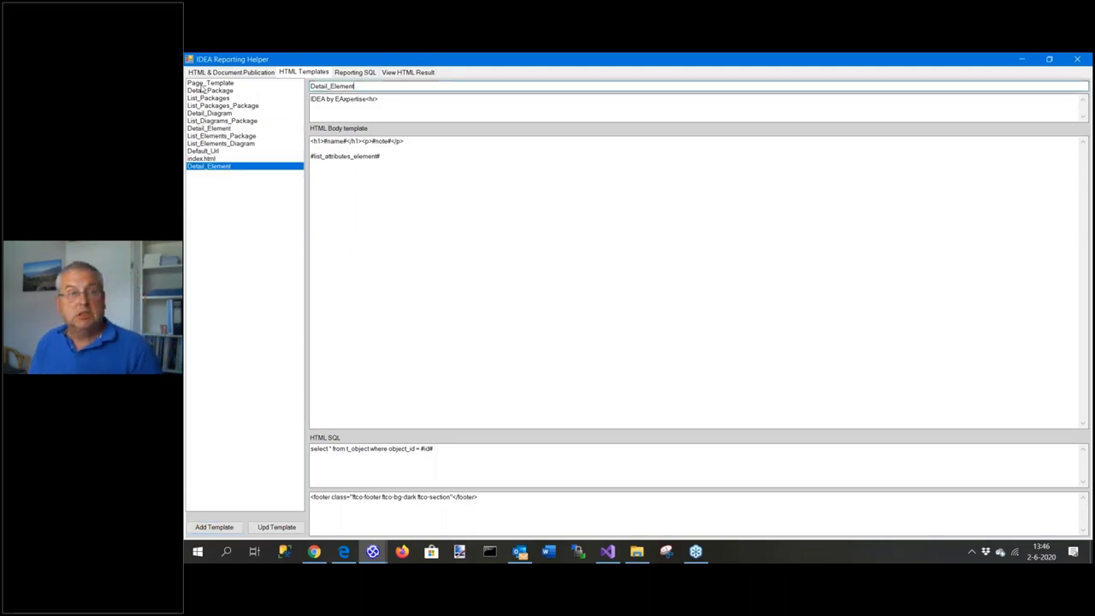
key("BackSpace")
key("BackSpace")
key("BackSpace")
key("BackSpace")
key("BackSpace")
key("BackSpace")
key("BackSpace")
key("BackSpace")
key("BackSpace")
key("BackSpace")
key("BackSpace")
key("BackSpace")
key("BackSpace")
key("BackSpace")
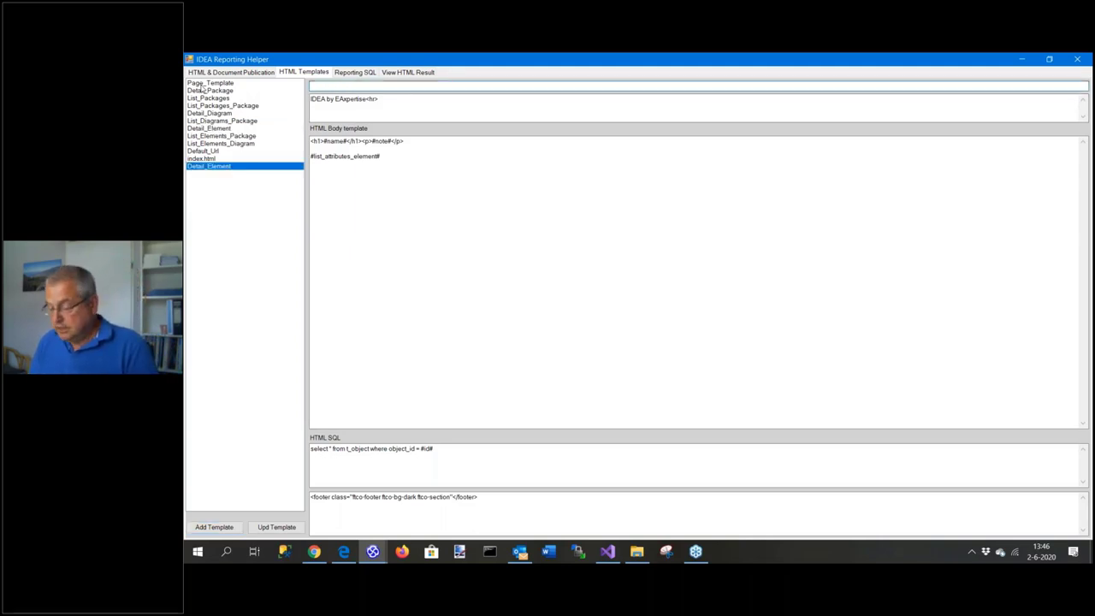
type("List")
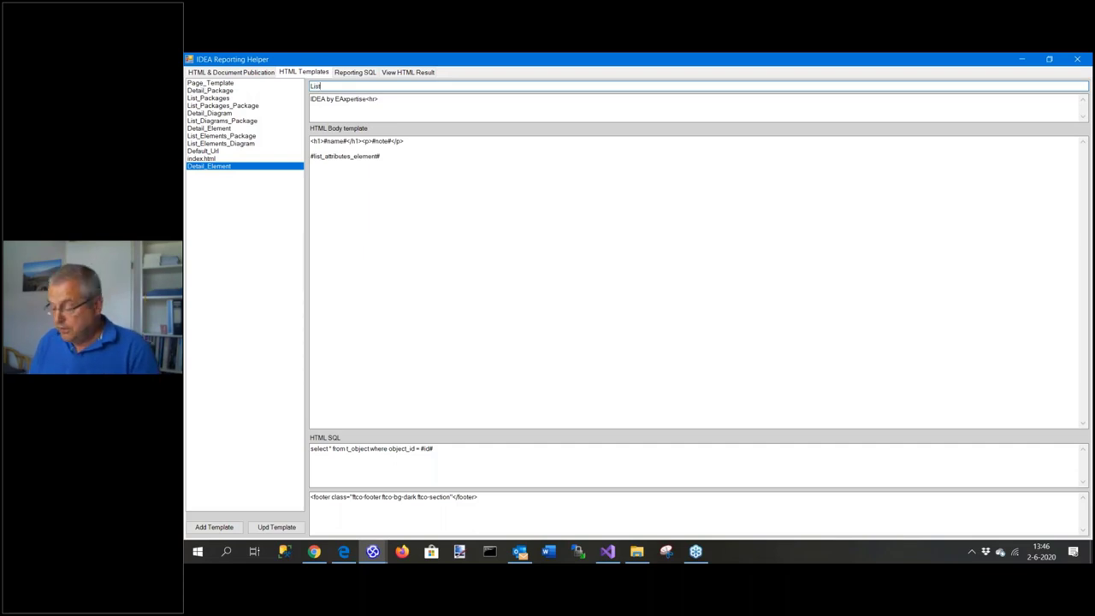
type("_attrib")
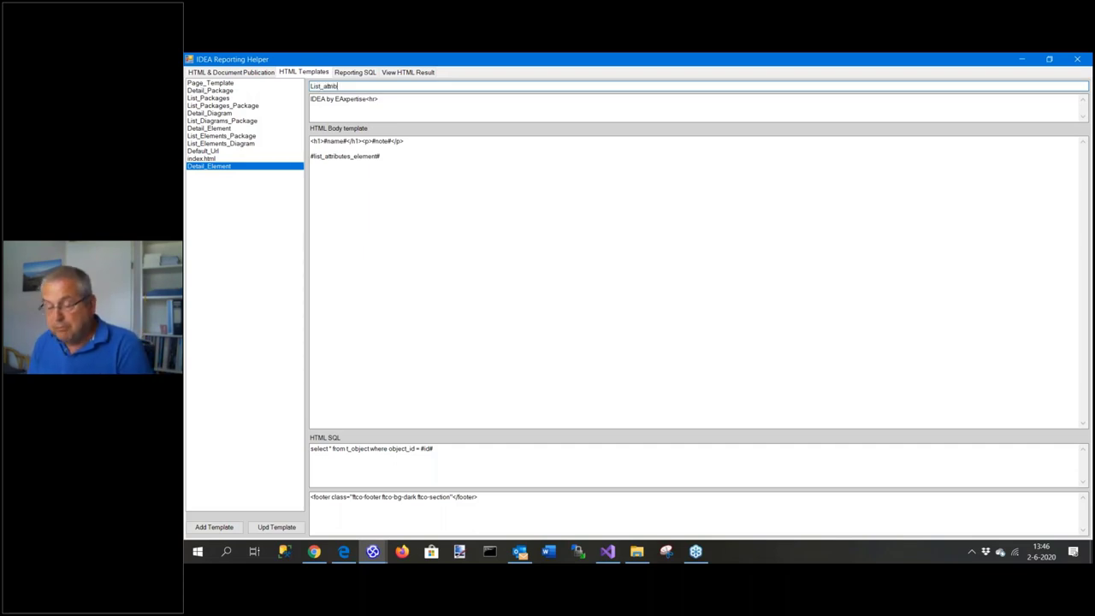
type("utes_Element")
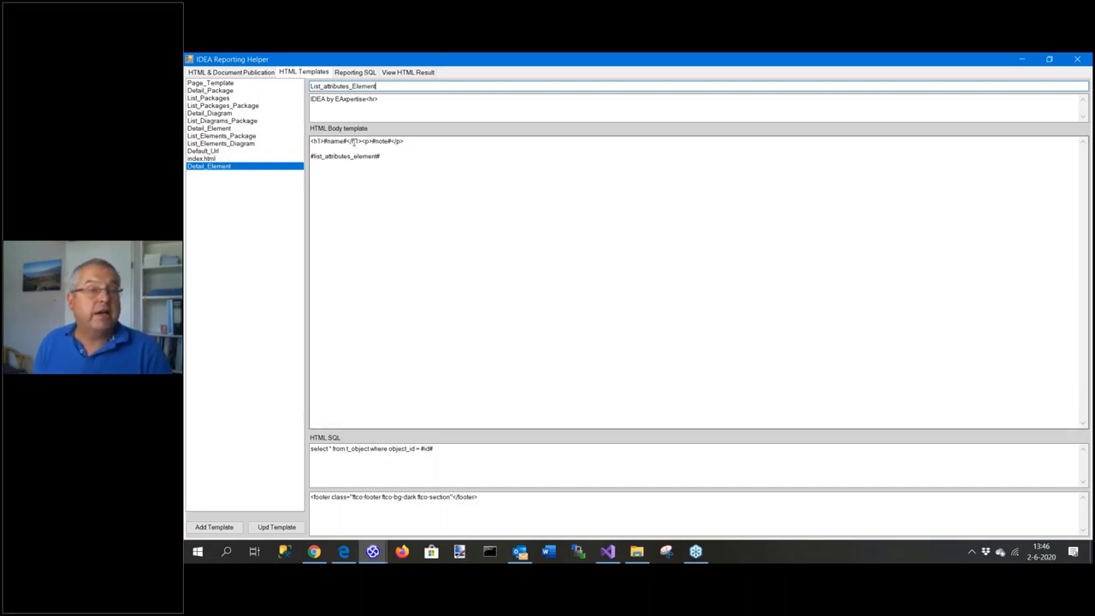
Clear the HTML body of the List_attributes_Element template
mouse_move(311, 141)
left_mouse_down()
mouse_move(433, 143)
mouse_move(298, 152)
left_mouse_up()
key("Delete")
key("Delete")
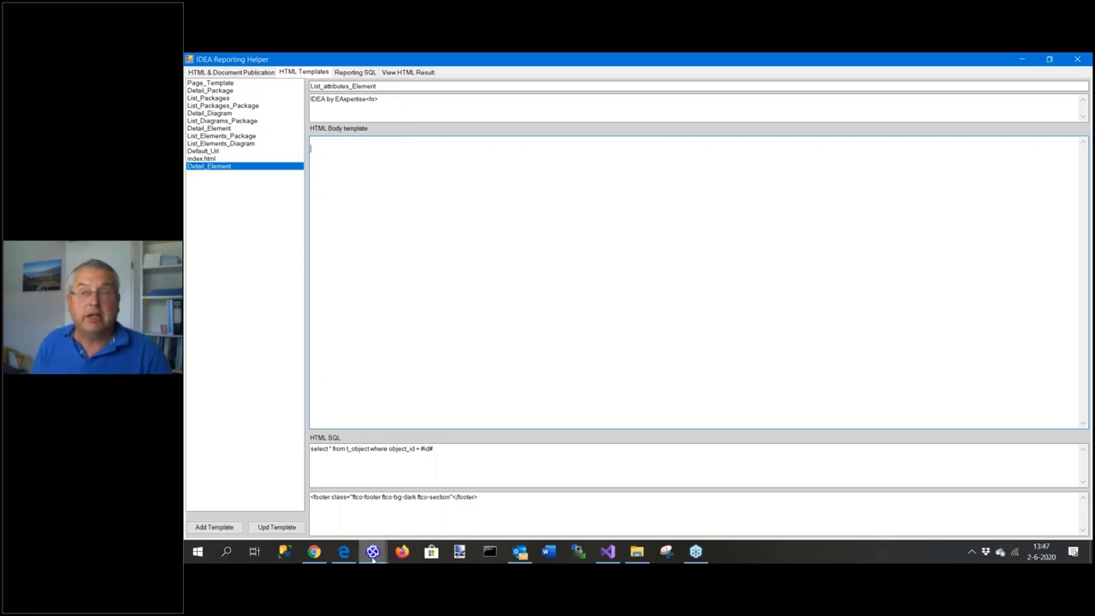
Shrink the helper window, switch to Enterprise Architect and copy the full text of the table-markup note linked to Extending the templates
left_click(1048, 58)
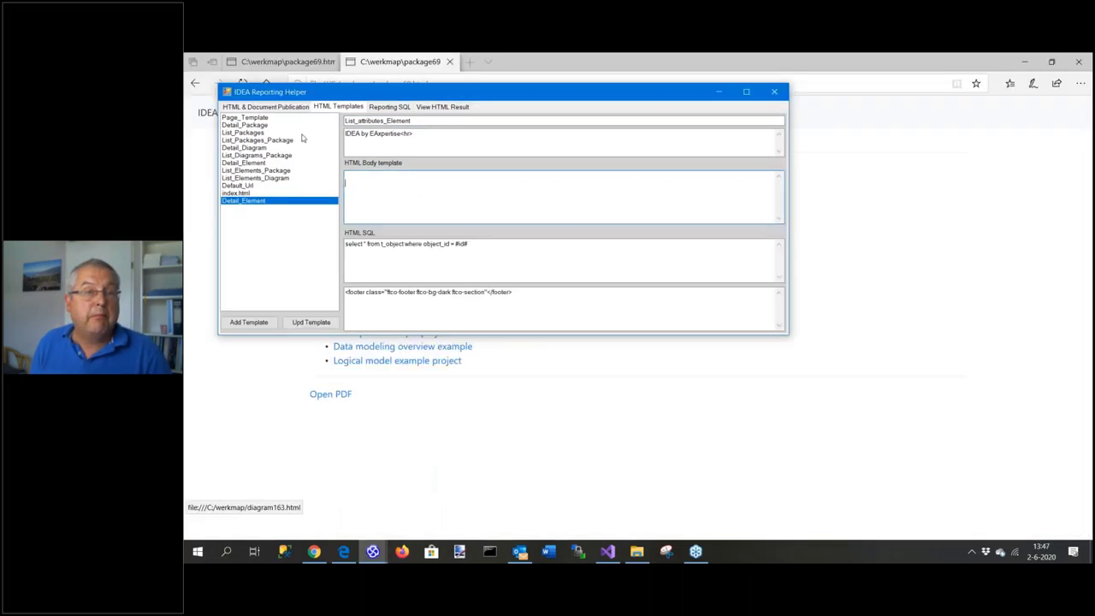
left_click_drag(421, 95, 525, 112)
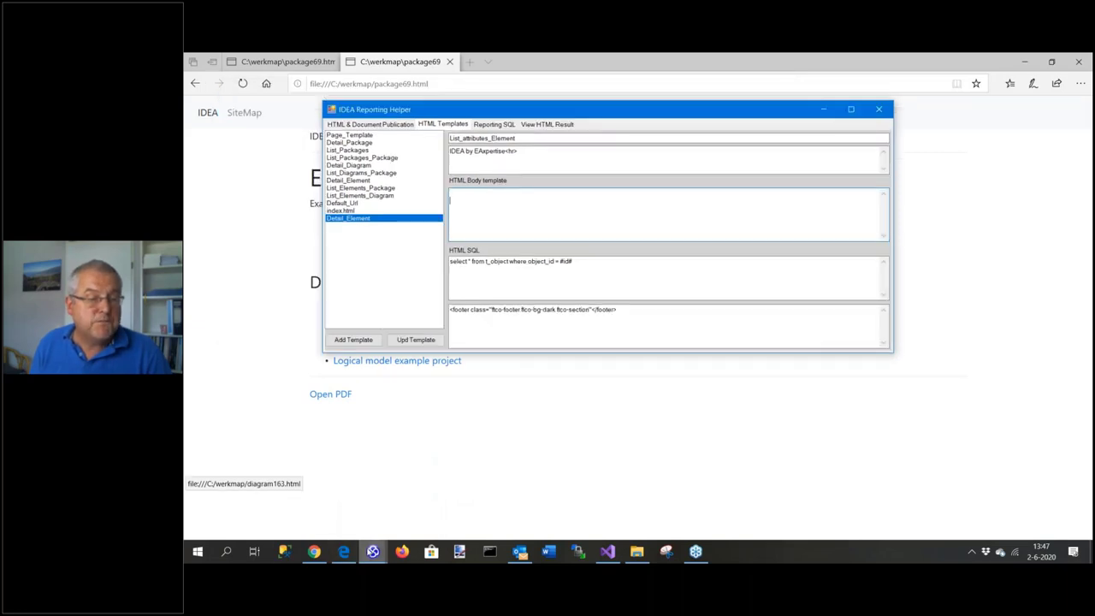
mouse_move(373, 551)
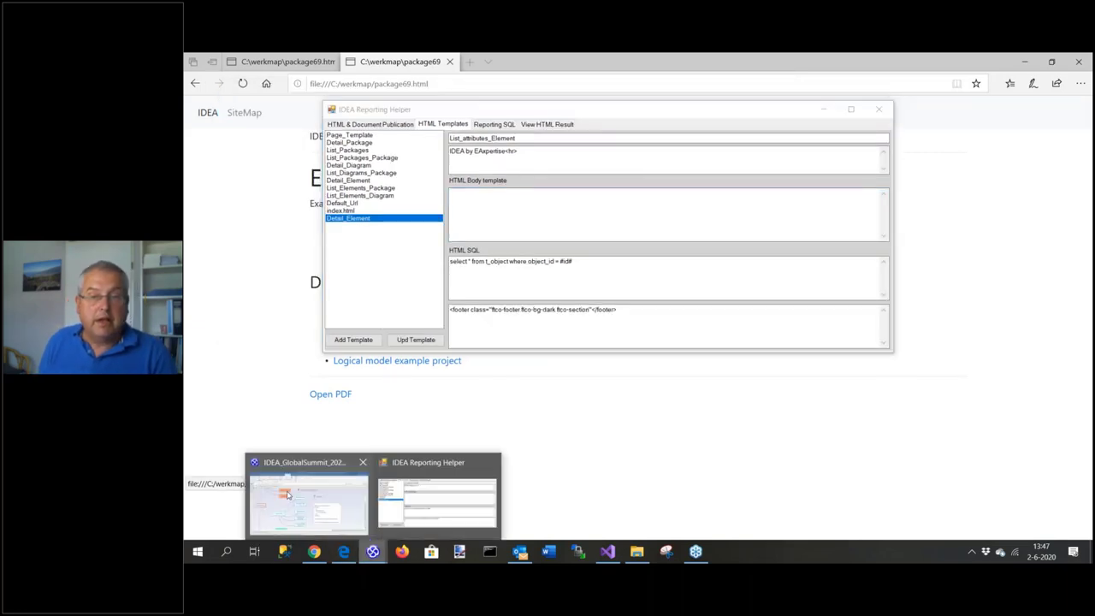
left_click(306, 498)
left_click(680, 314)
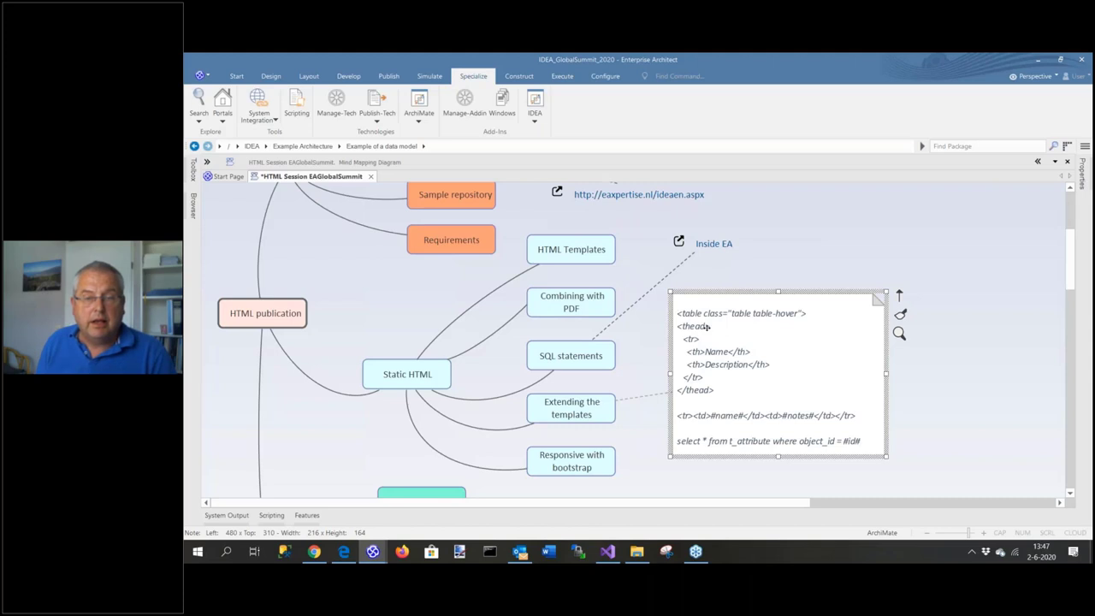
double_click(706, 327)
left_click_drag(377, 176, 599, 298)
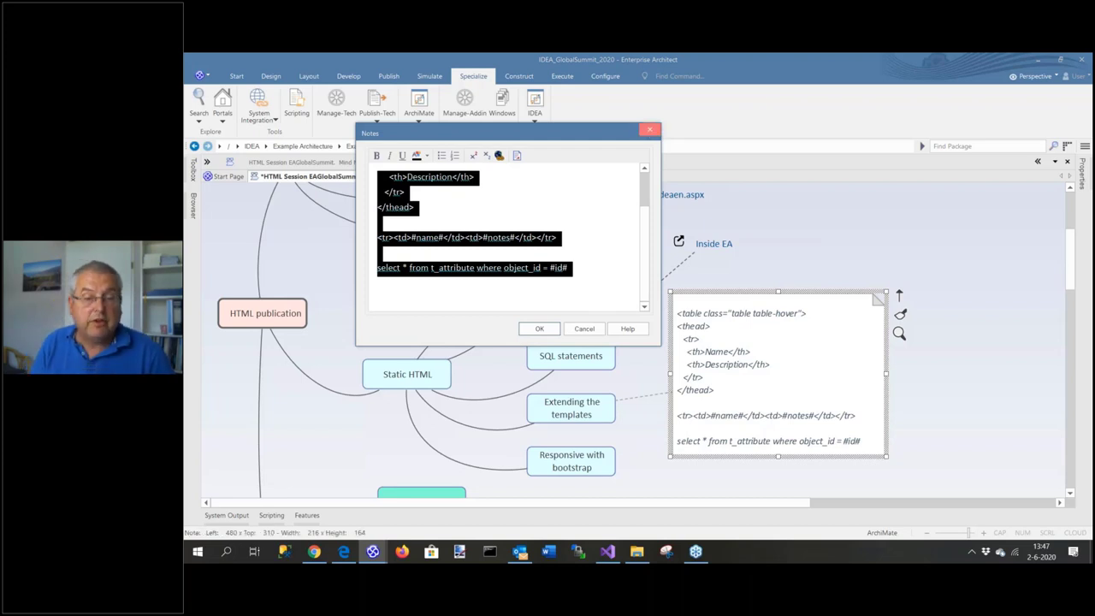
left_click(648, 133)
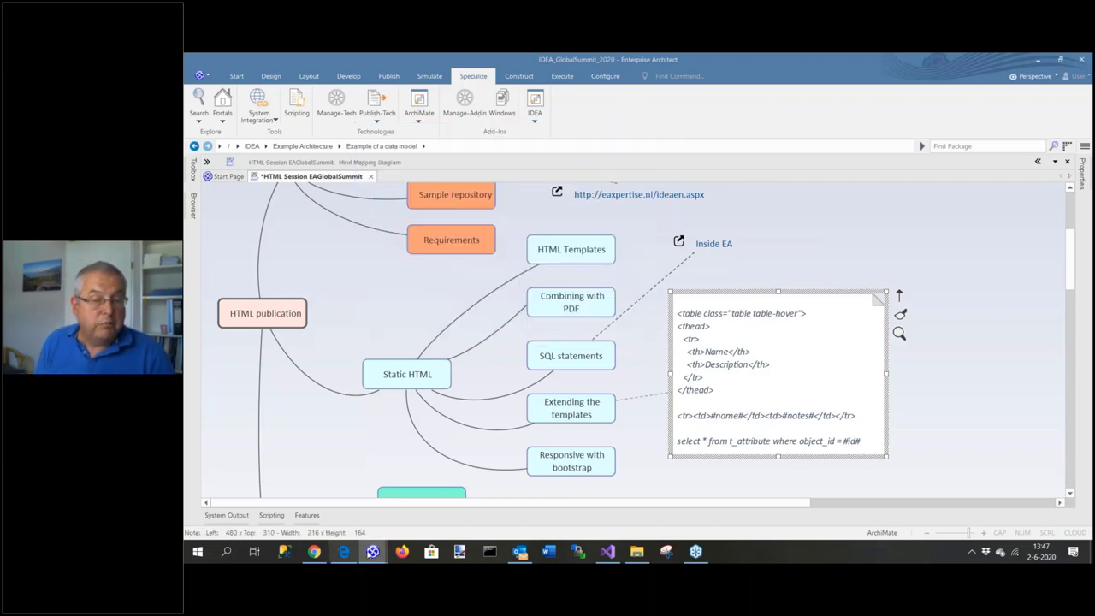
Return to IDEA Reporting Helper and replace the header text of List_attributes_Element with the copied note text
mouse_move(373, 551)
left_click(447, 501)
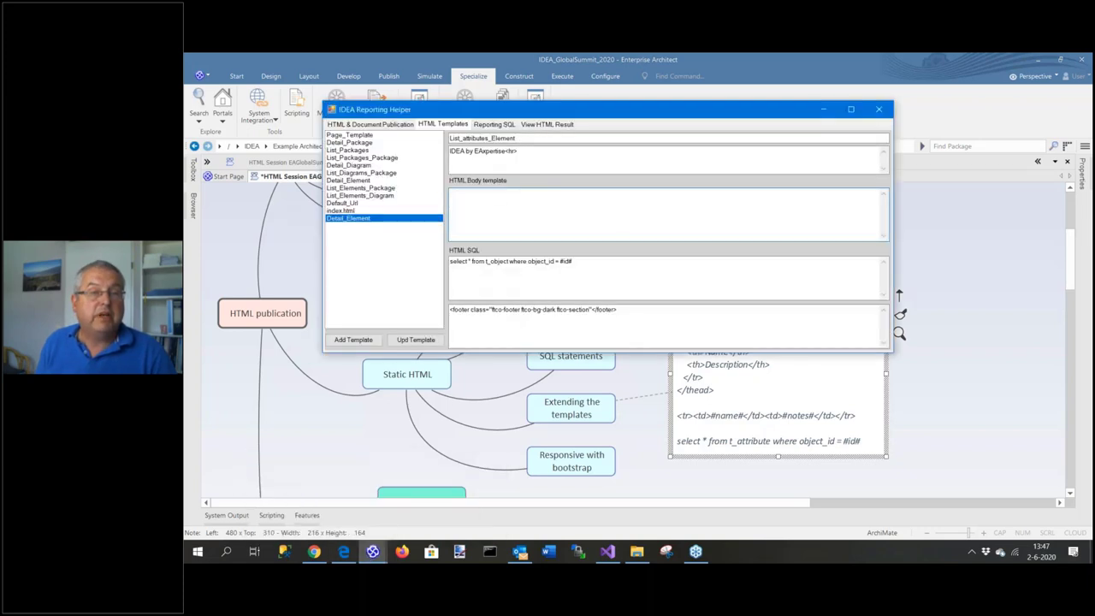
left_click_drag(532, 151, 388, 150)
type("select * from t_attribute where object_id = #id#")
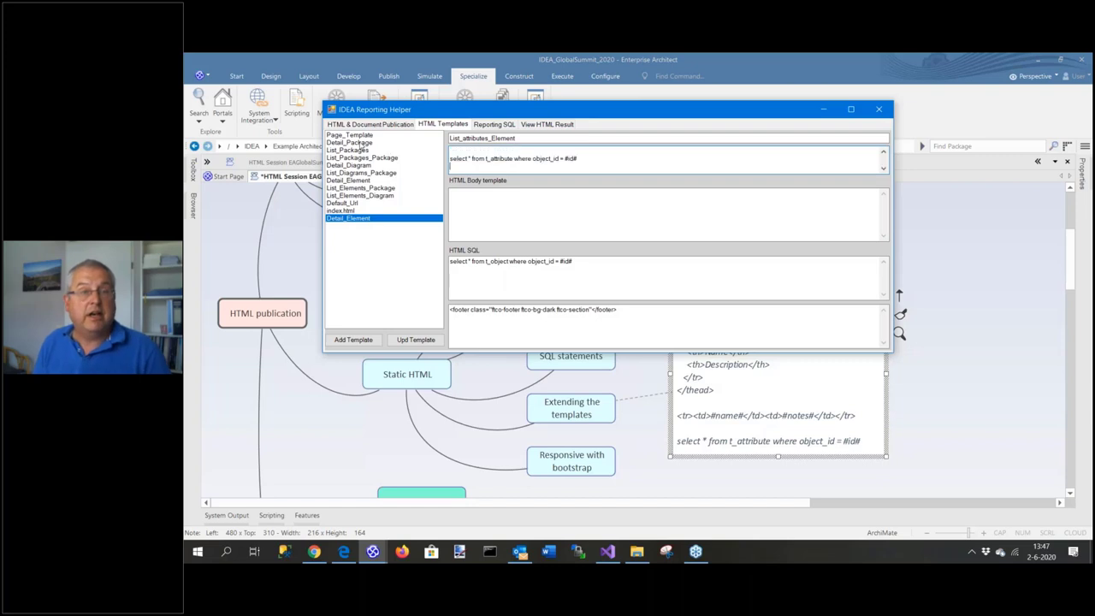
Move "select * from t_attribute where object_id = #id#" from the header text into the HTML SQL, replacing the t_object query
left_click_drag(590, 154, 414, 157)
left_click(414, 157)
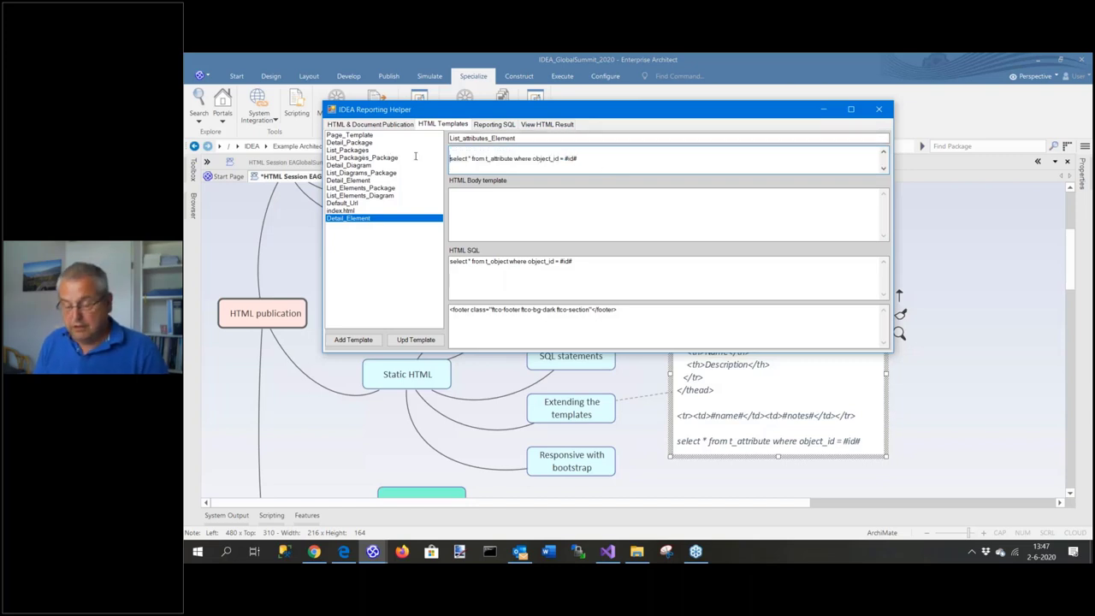
left_click_drag(576, 158, 458, 153)
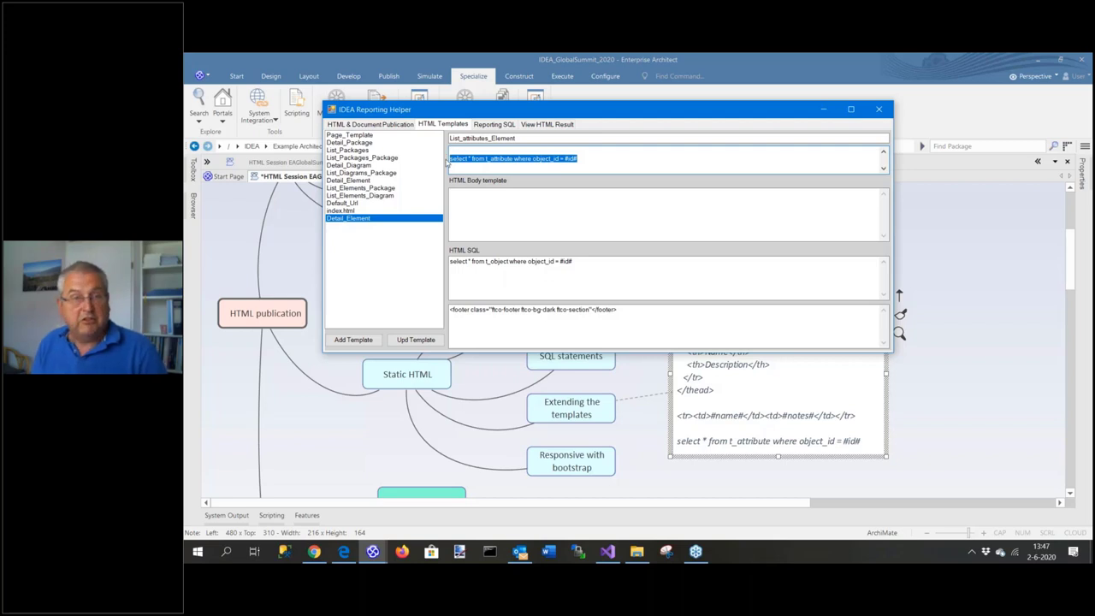
key("ctrl+x")
left_click(566, 271)
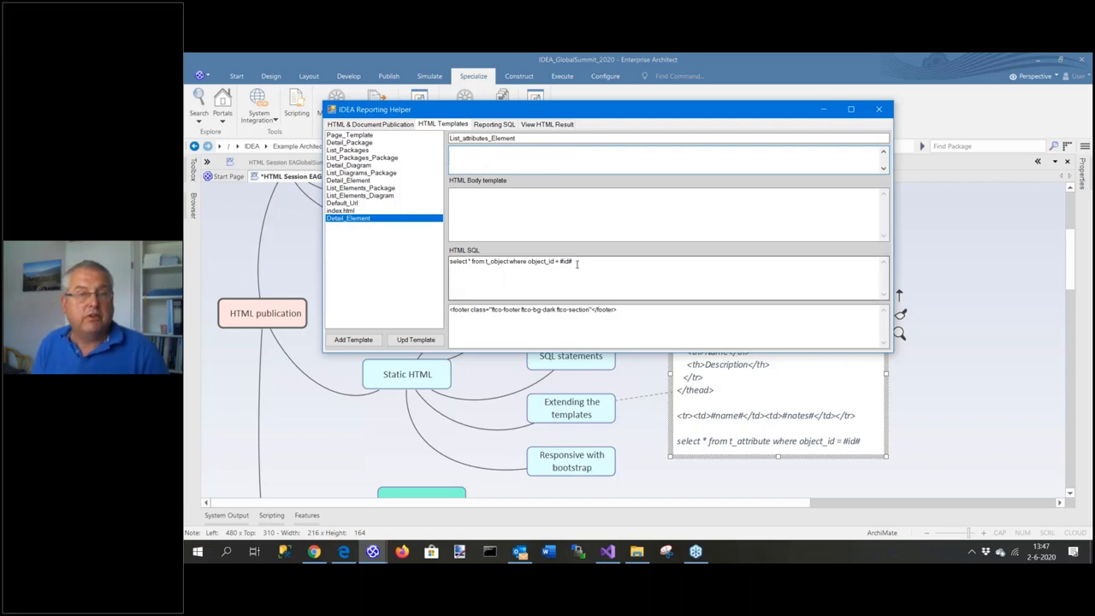
left_click_drag(573, 262, 426, 259)
key("ctrl+v")
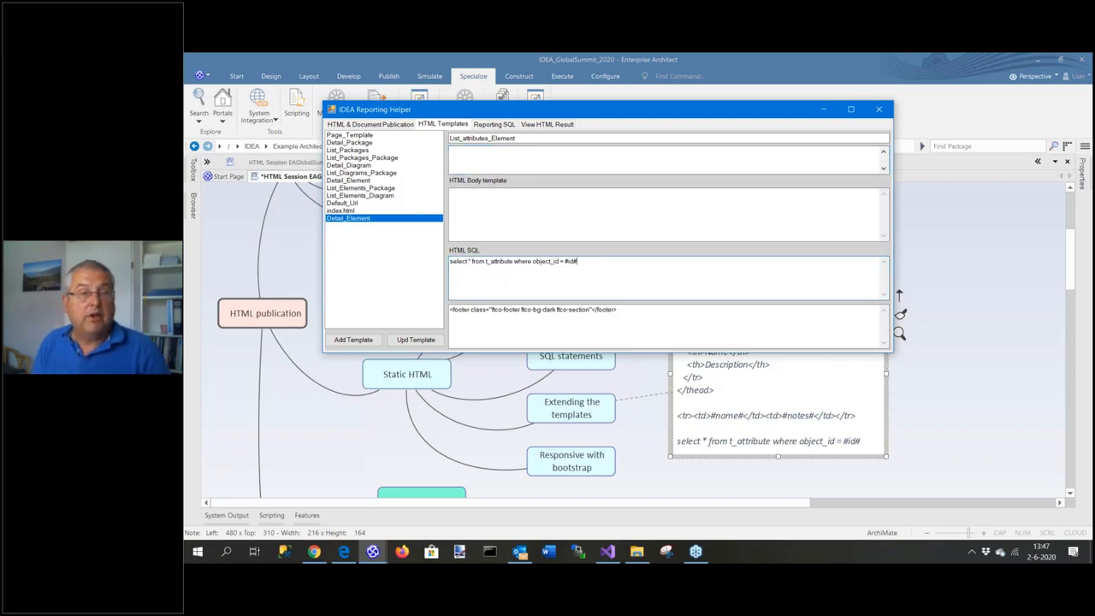
Move "<tr><td>#name#</td><td>#notes#</td></tr>" from the header text into the empty HTML body of List_attributes_Element
left_click(521, 163)
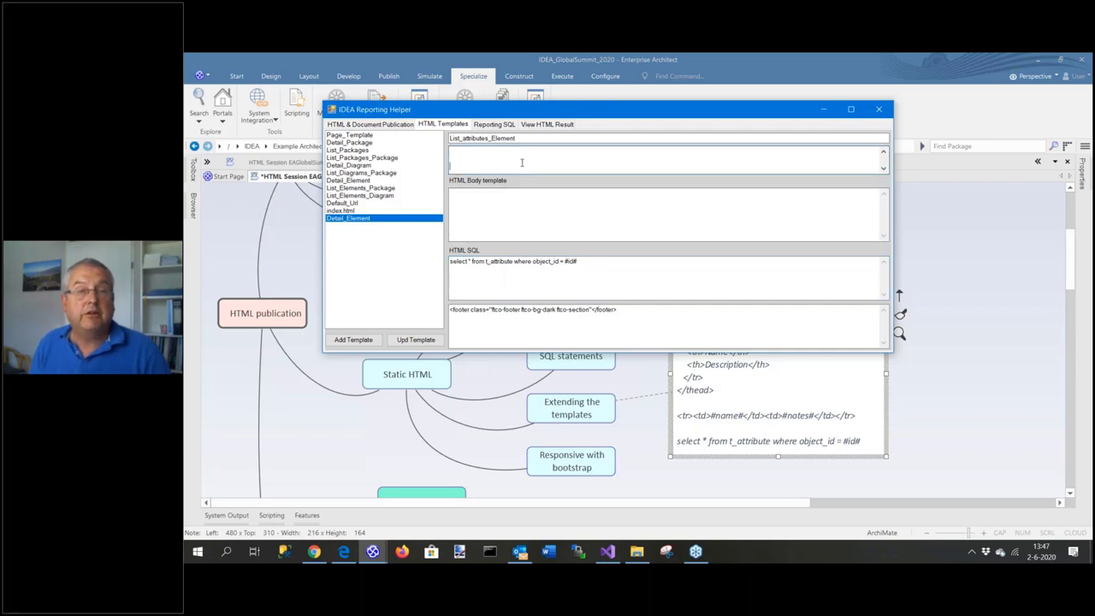
key("ctrl+v")
key("ctrl+z")
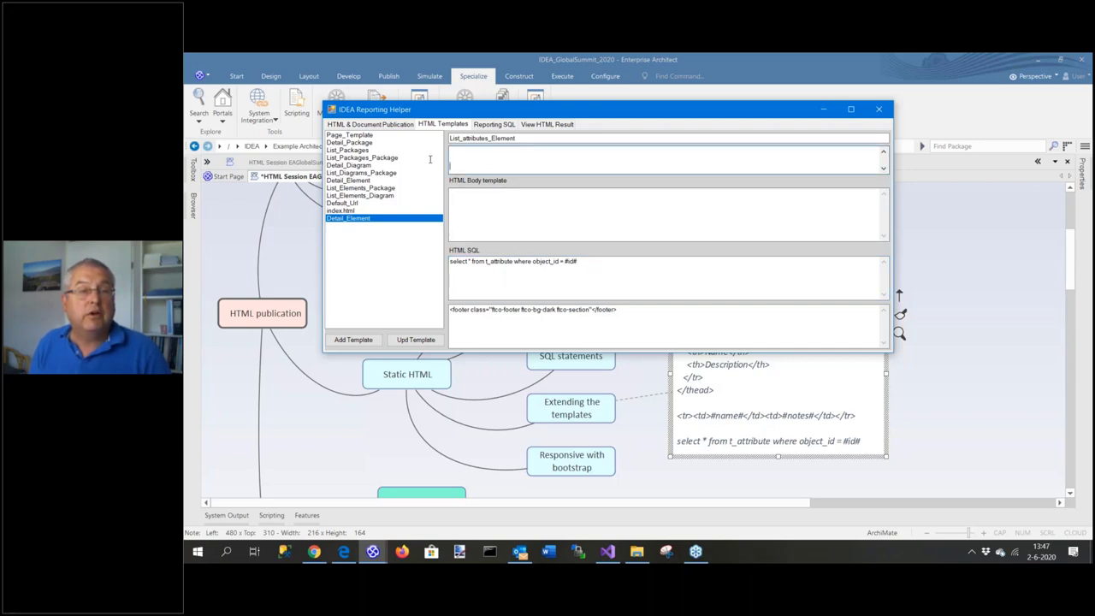
key("ctrl+v")
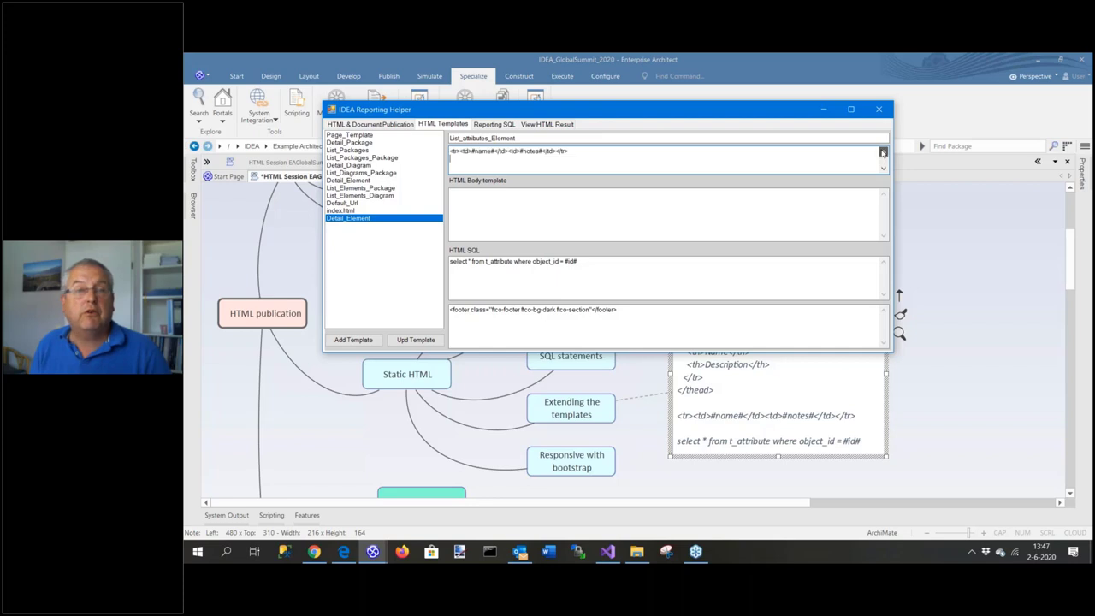
left_click_drag(568, 159, 421, 169)
key("ctrl+x")
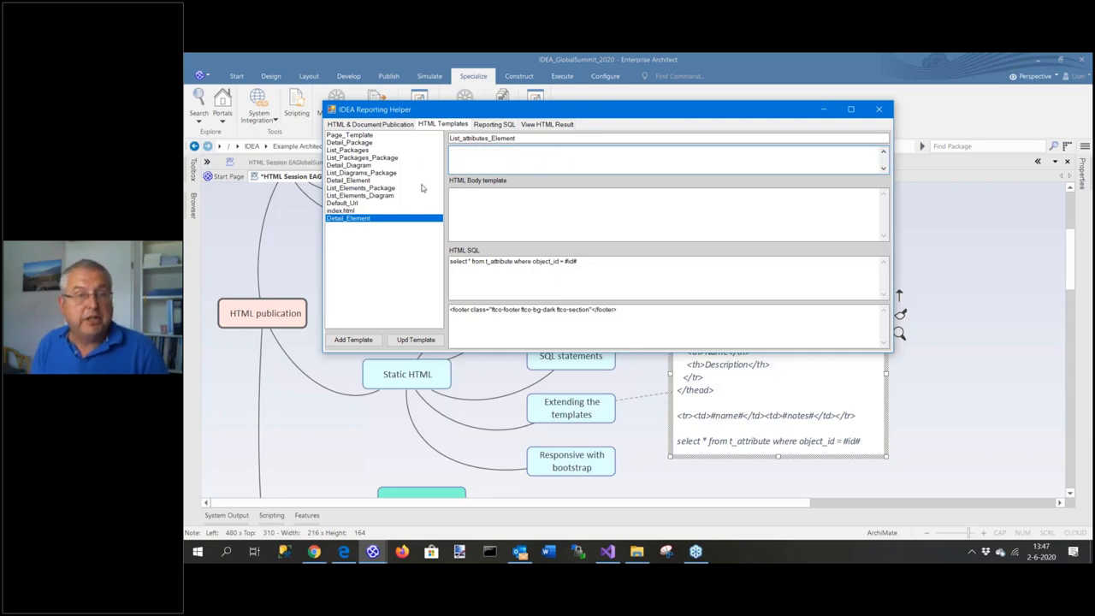
left_click(454, 212)
key("ctrl+v")
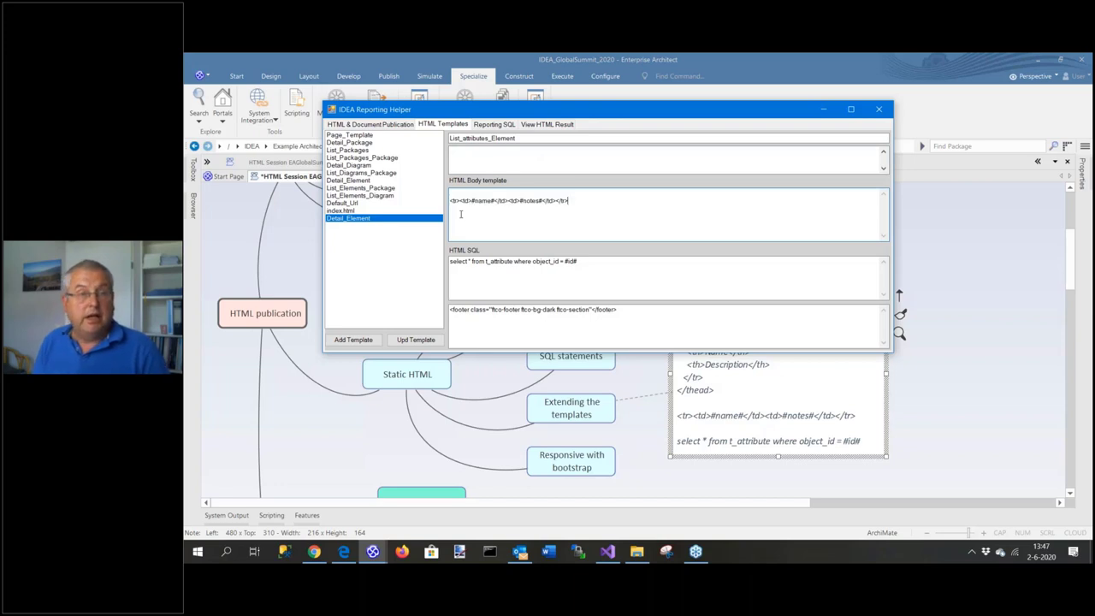
Insert "</table>" on its own line above the footer tag in List_attributes_Element's footer text and update the template
left_click(456, 346)
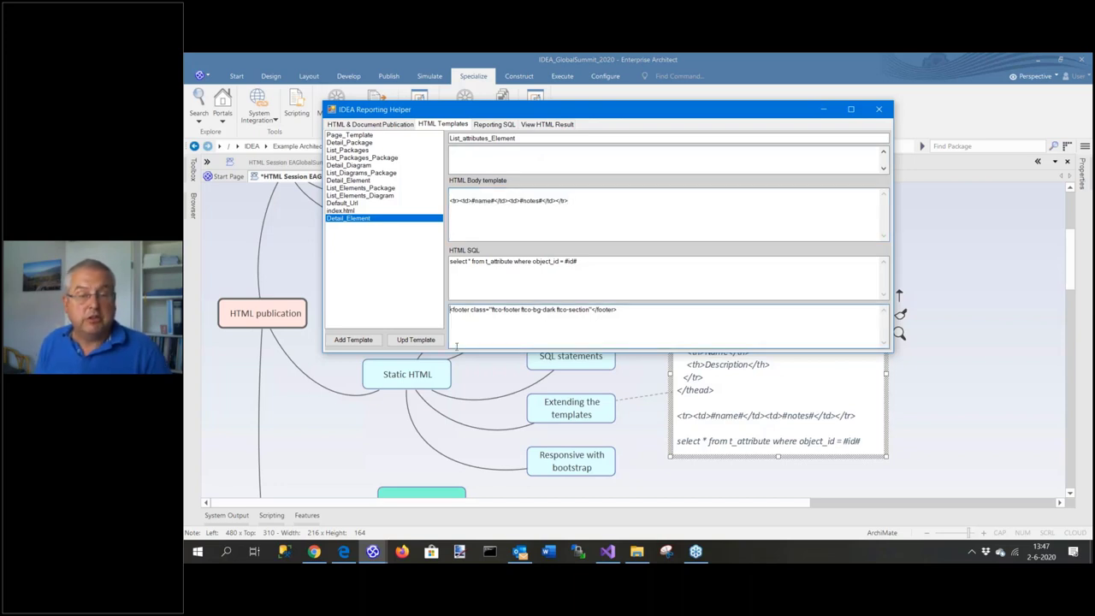
key("Return")
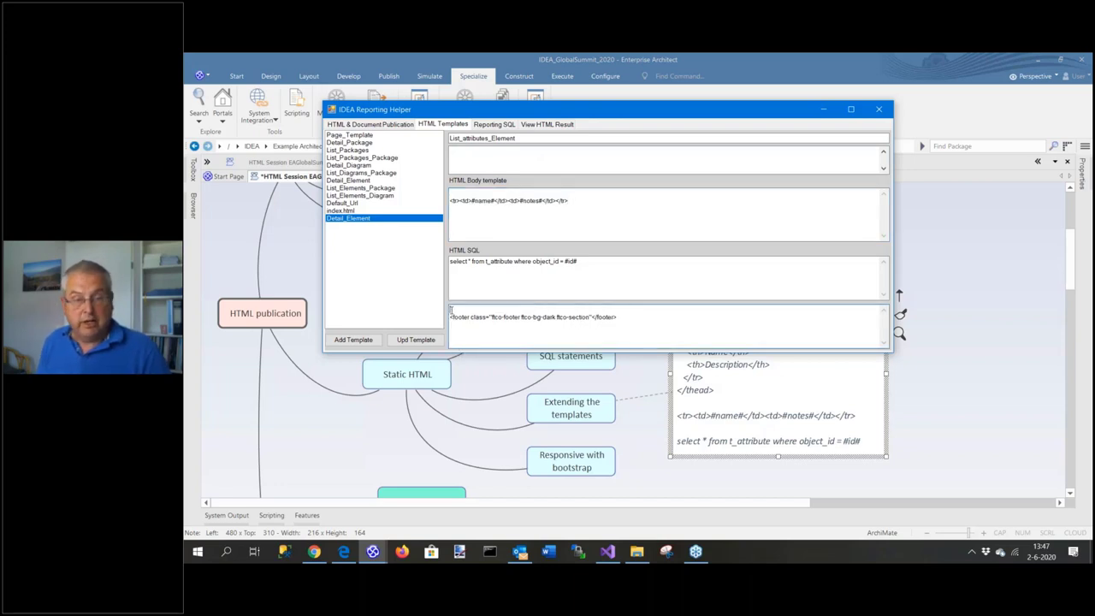
type("</table>")
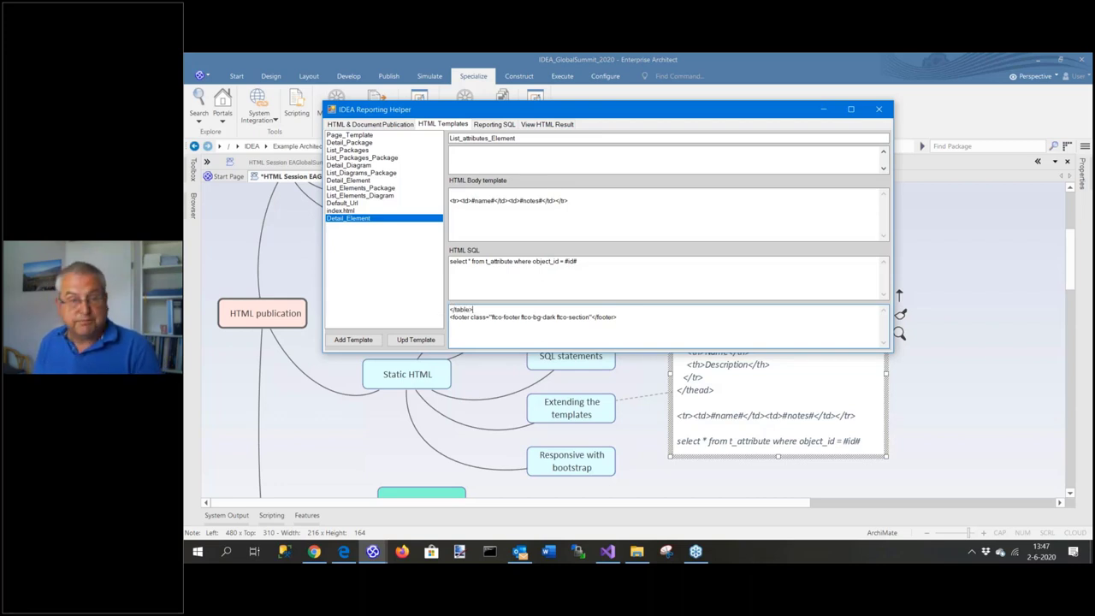
left_click(418, 341)
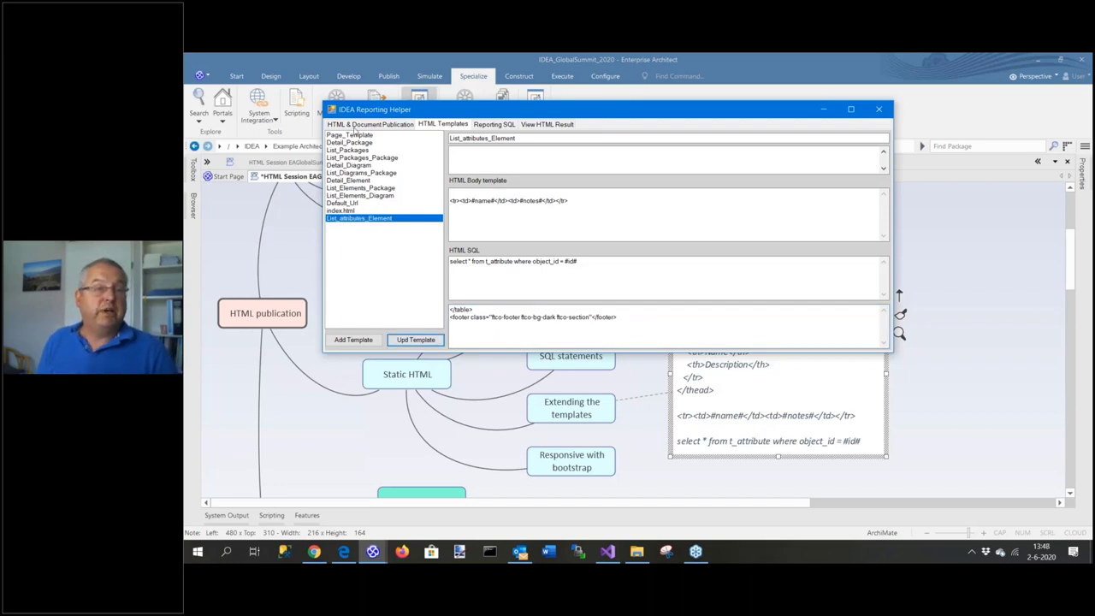
Publish the Example of a data model package as HTML and close the Logical Data Mapper and Merger example diagram
left_click(355, 127)
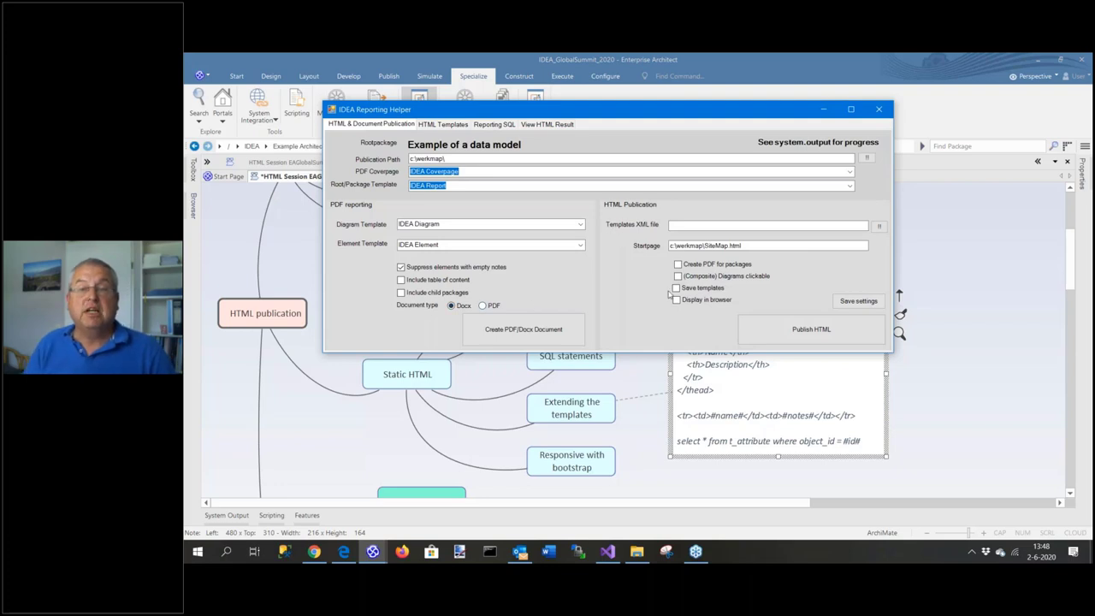
left_click(781, 332)
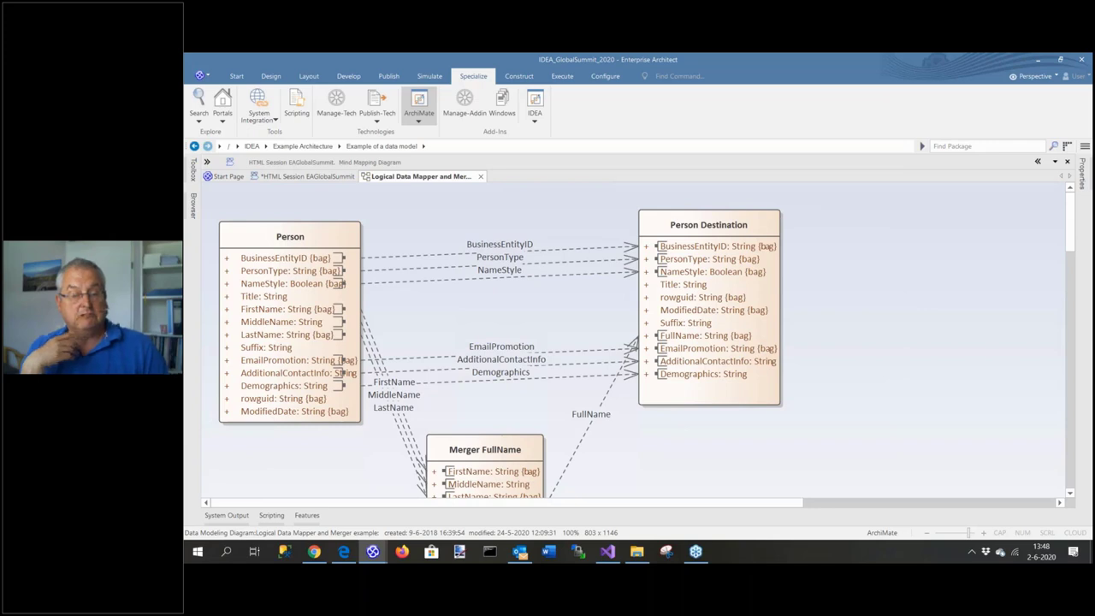
key("ctrl+F4")
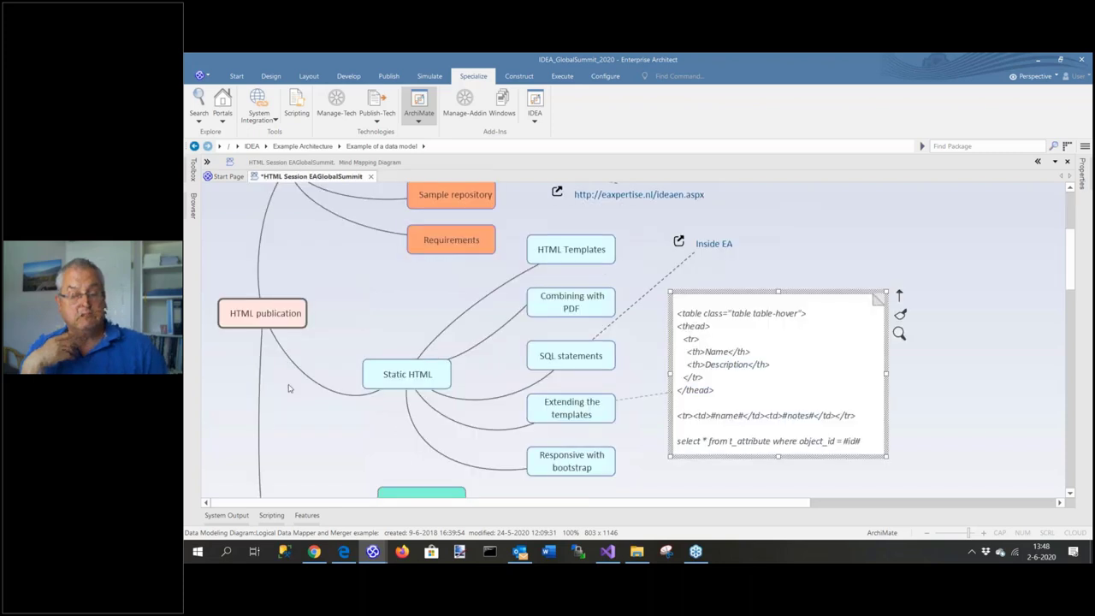
Switch to the browser and open the published Address element page element1660.html from the publication folder
key("alt+Tab")
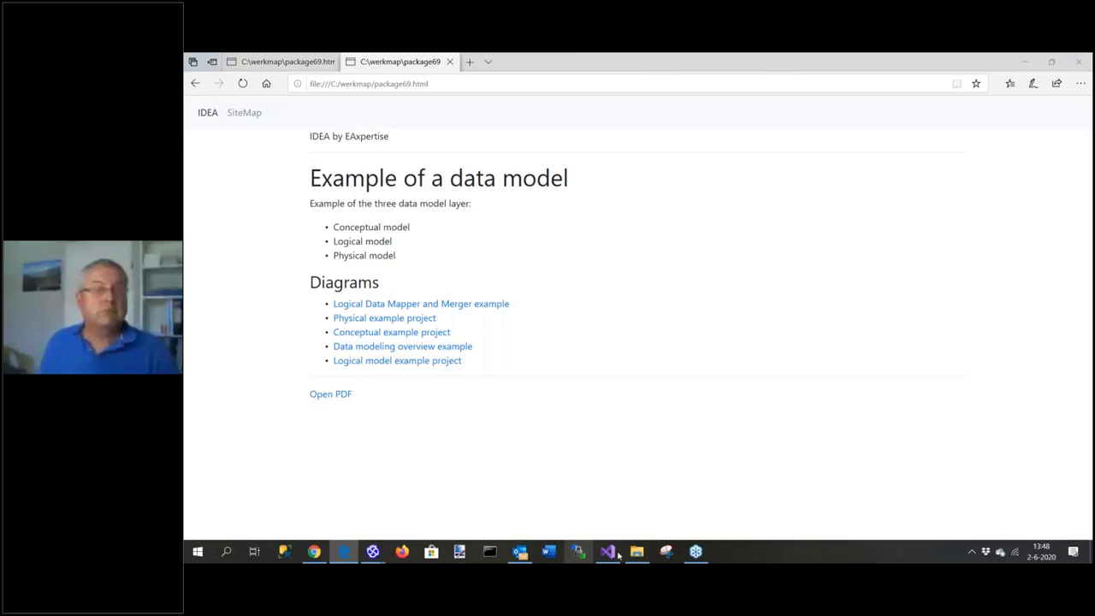
left_click(636, 552)
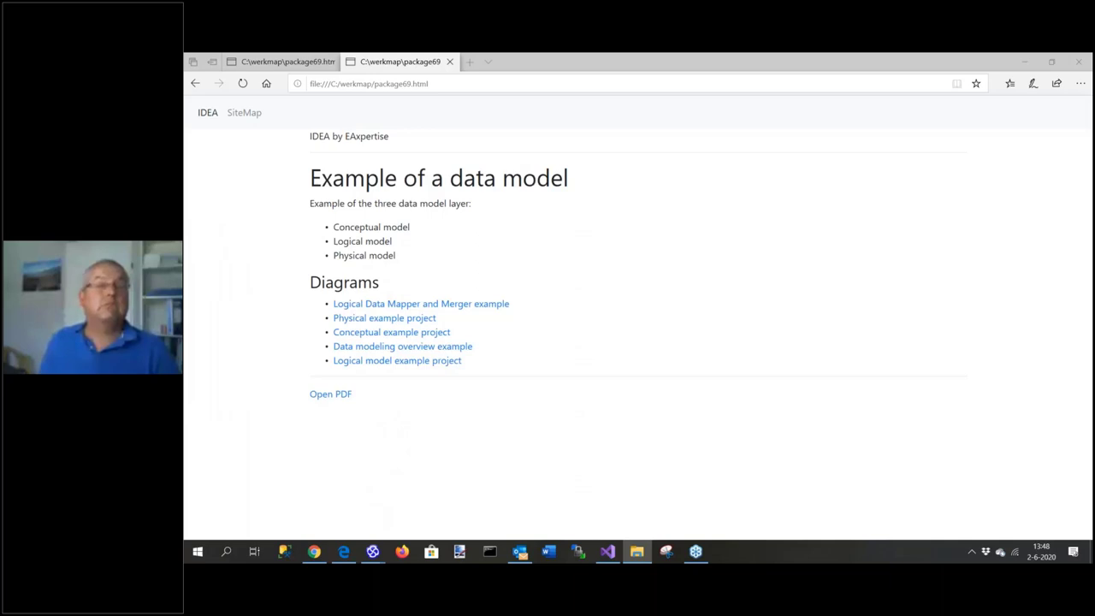
left_click(500, 65)
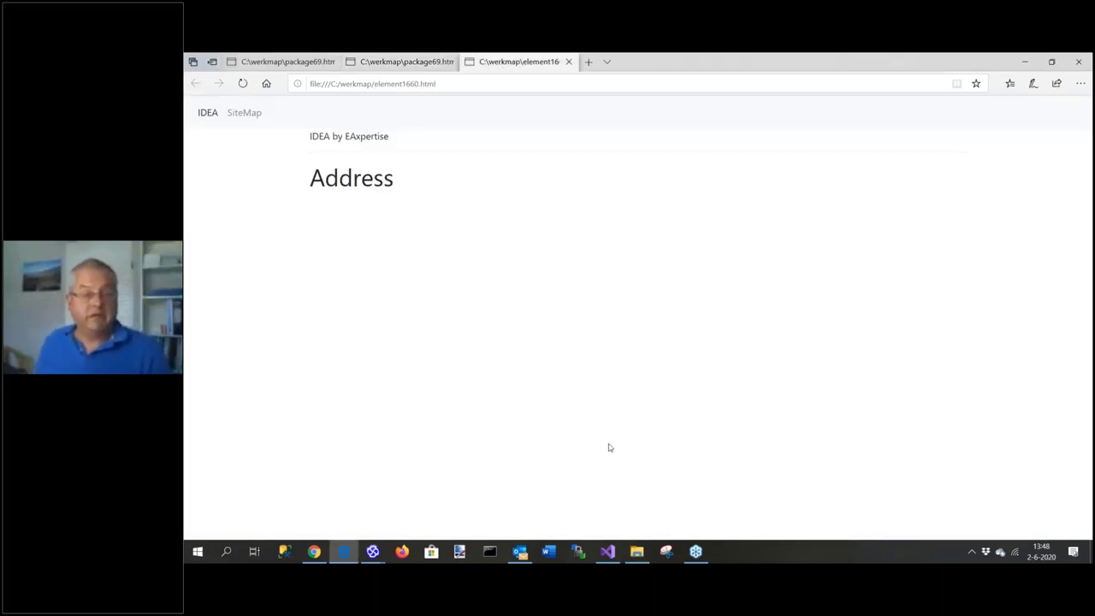
From the site map, open the Physical example project page, check the EmailAddress element page and return to the diagram page
left_click(246, 114)
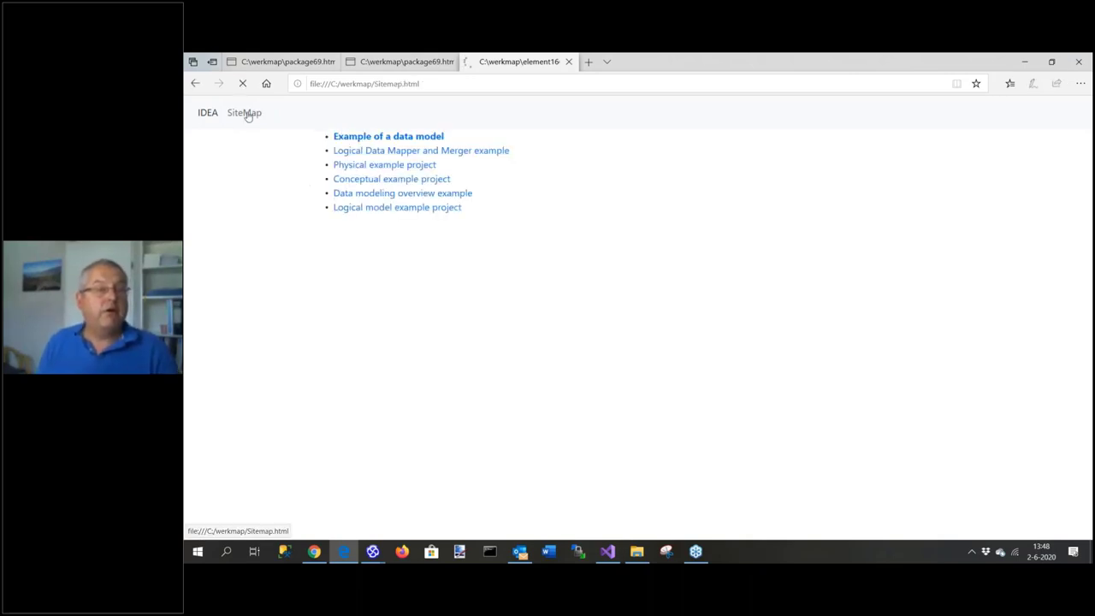
left_click(355, 173)
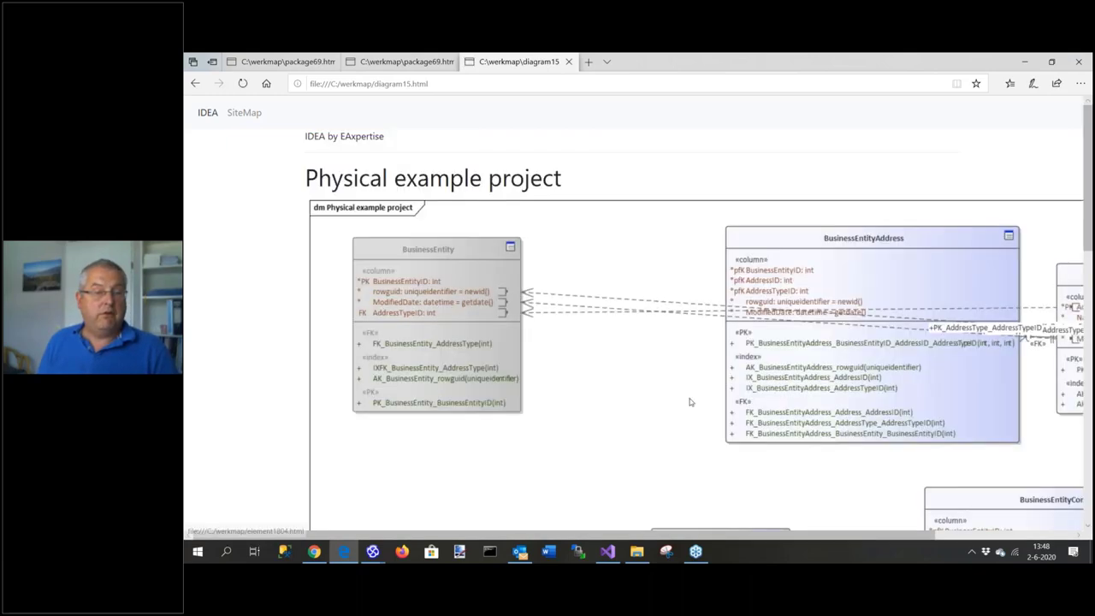
scroll(342, 447, "down", 10)
left_click(343, 447)
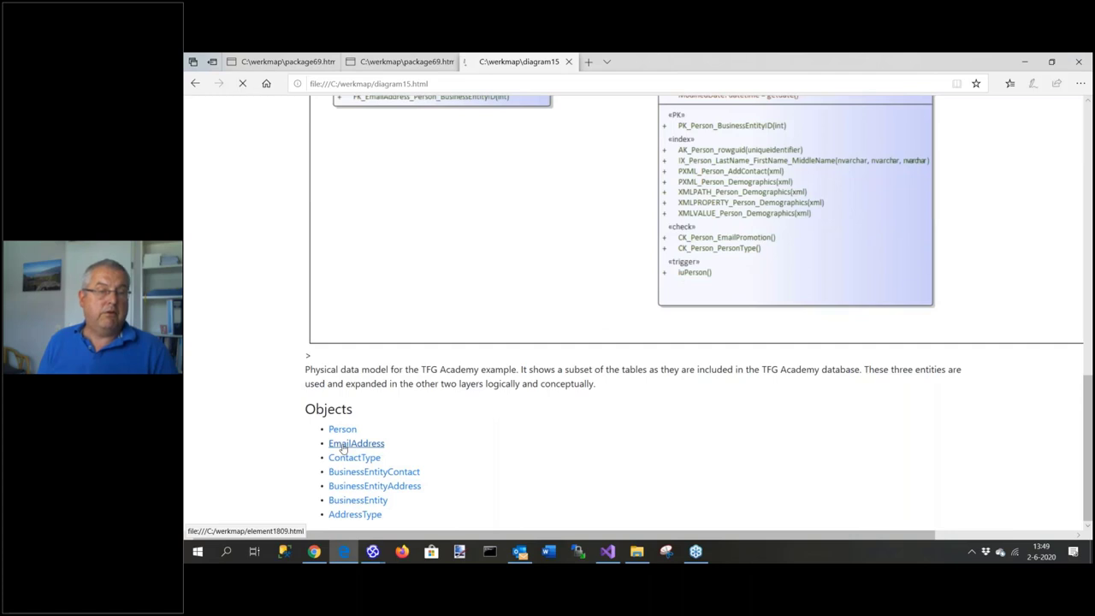
left_click(195, 83)
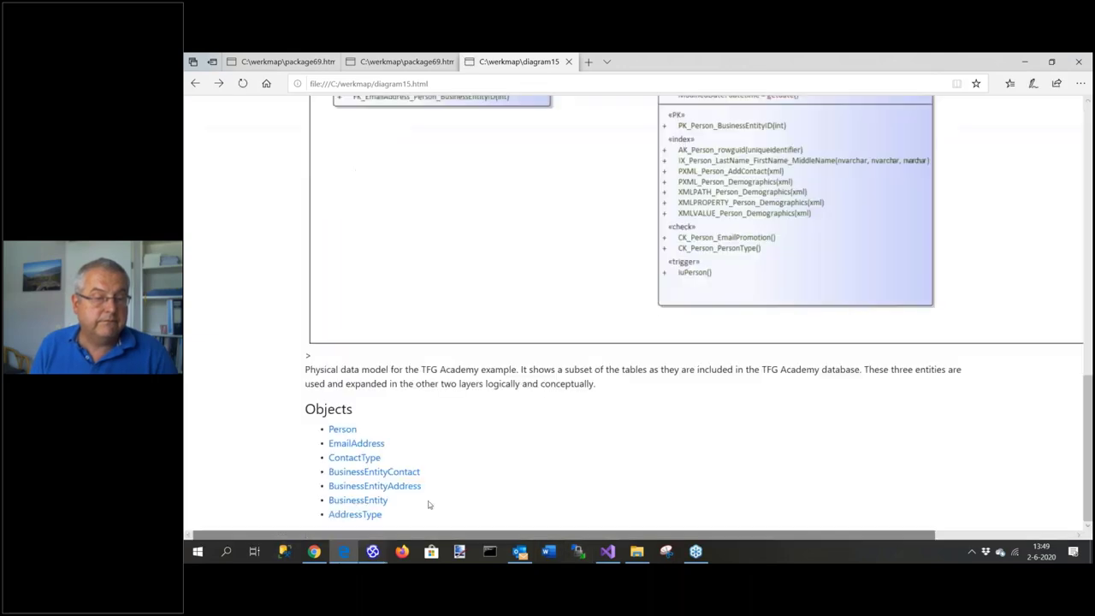
Switch back to IDEA Reporting Helper and review the name and header text of the List_attributes_Element template
mouse_move(372, 551)
left_click(432, 501)
left_click(442, 124)
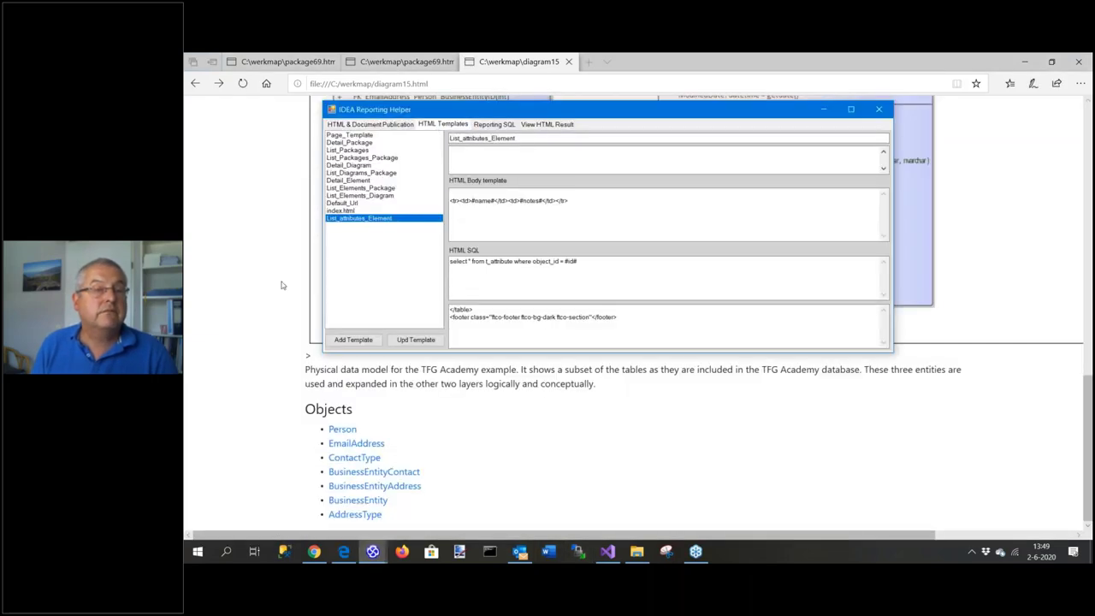
left_click(455, 138)
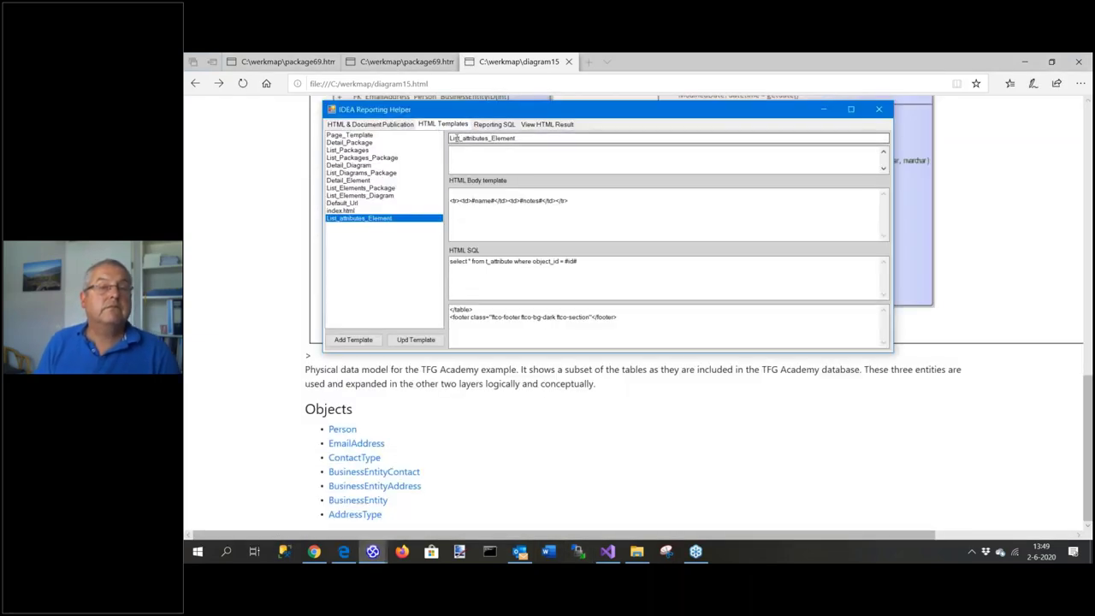
left_click(453, 159)
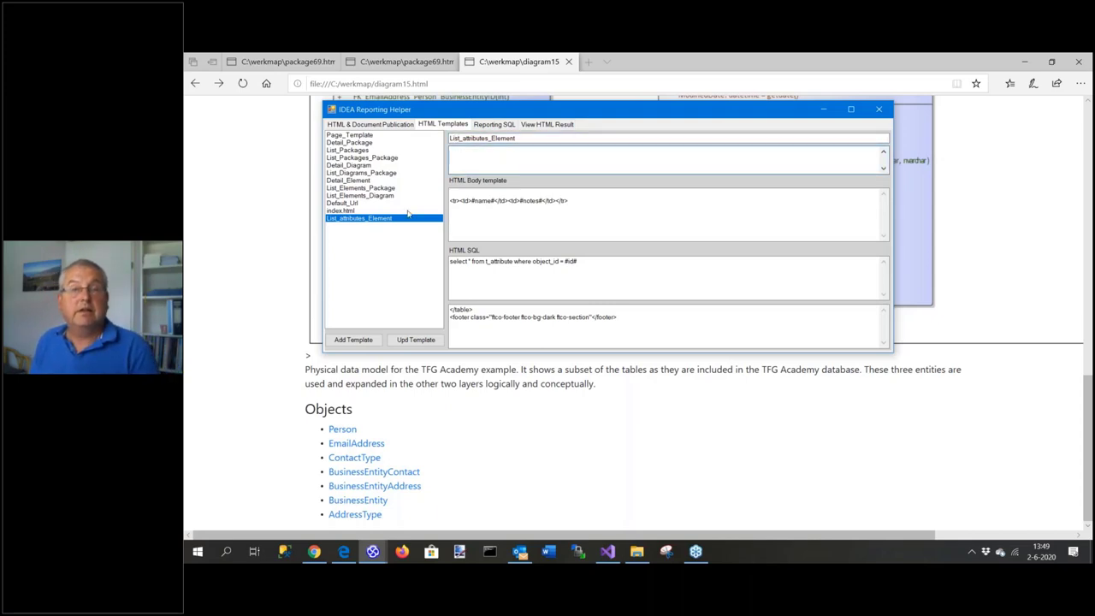
key("ctrl+v")
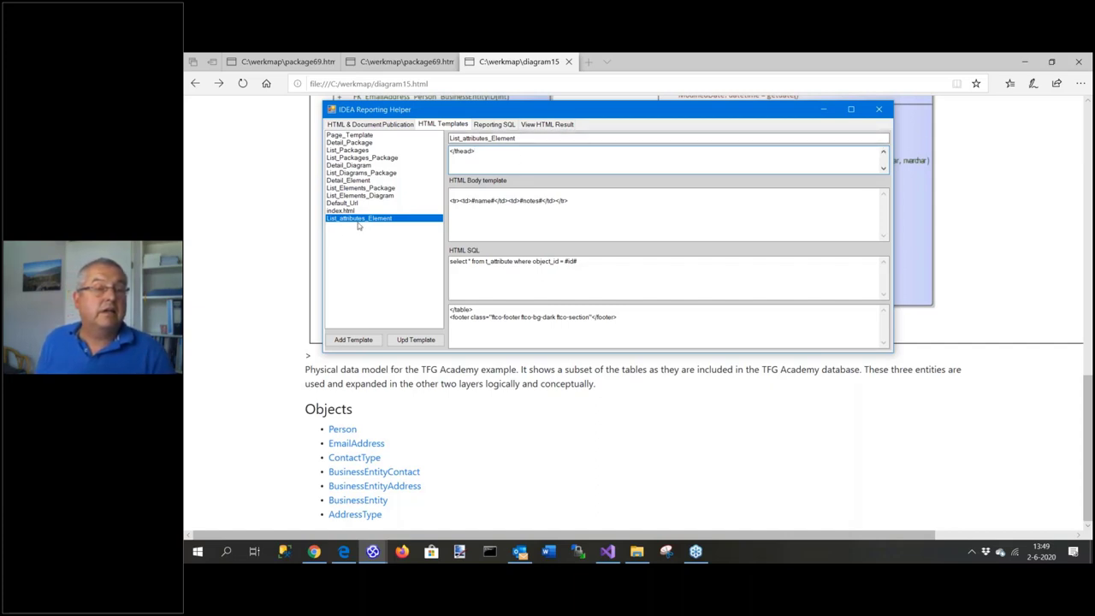
Add a second line "#list_attributes_element#" to the Detail_Element HTML body, update the template and reopen it to check the saved text
left_click(346, 181)
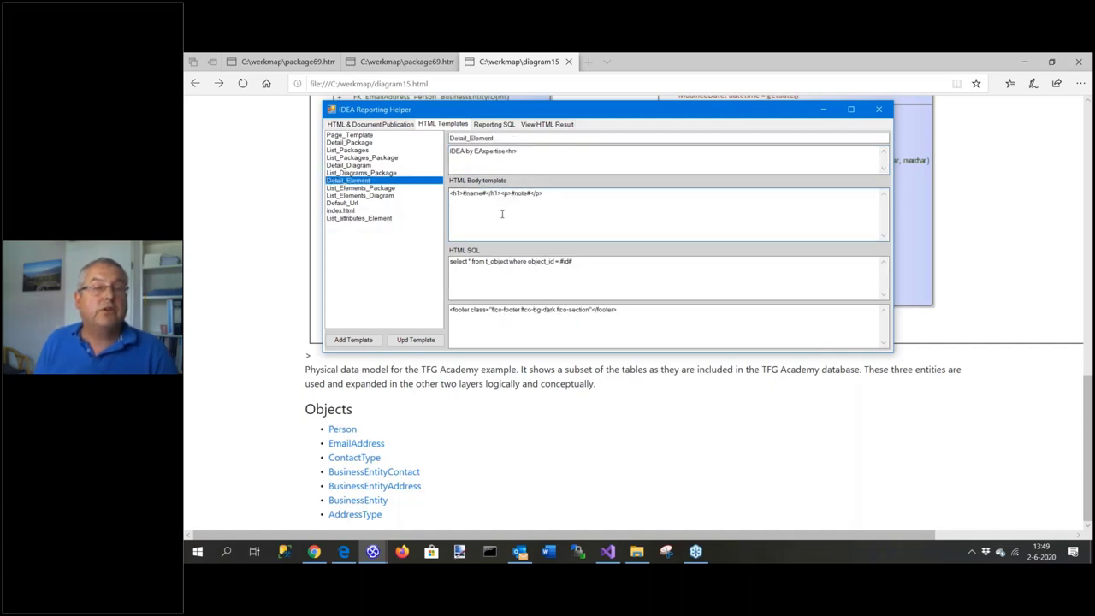
left_click(558, 196)
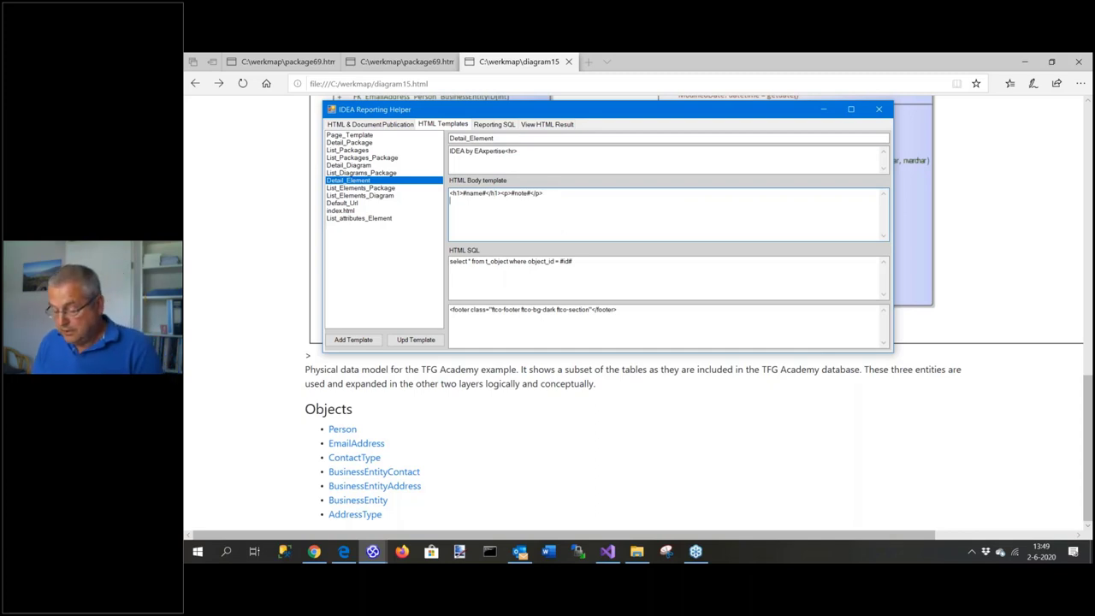
key("Return")
type("#")
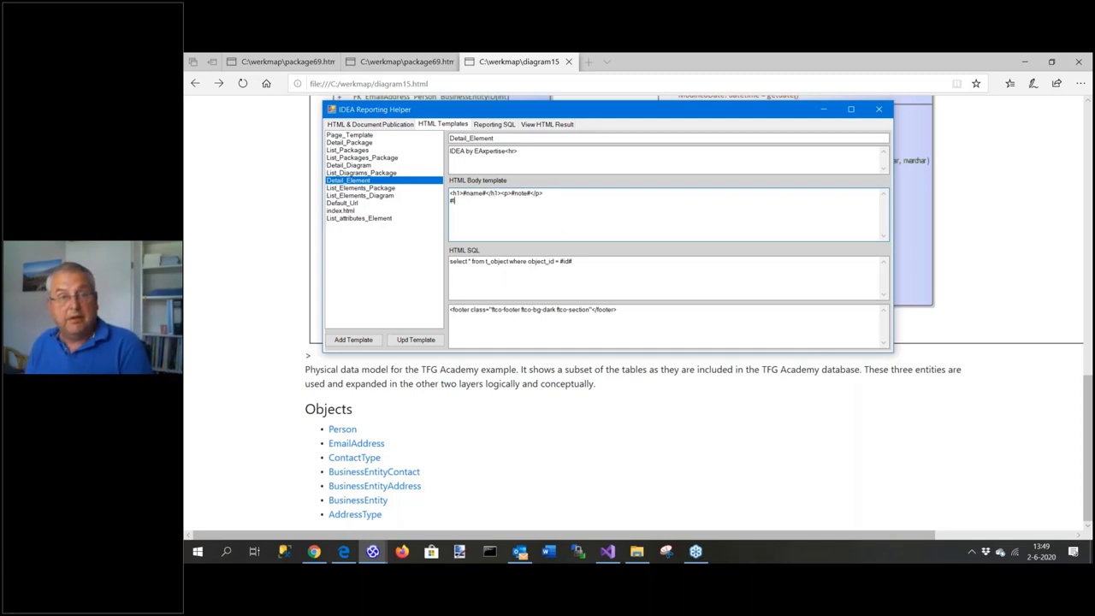
type("list_at")
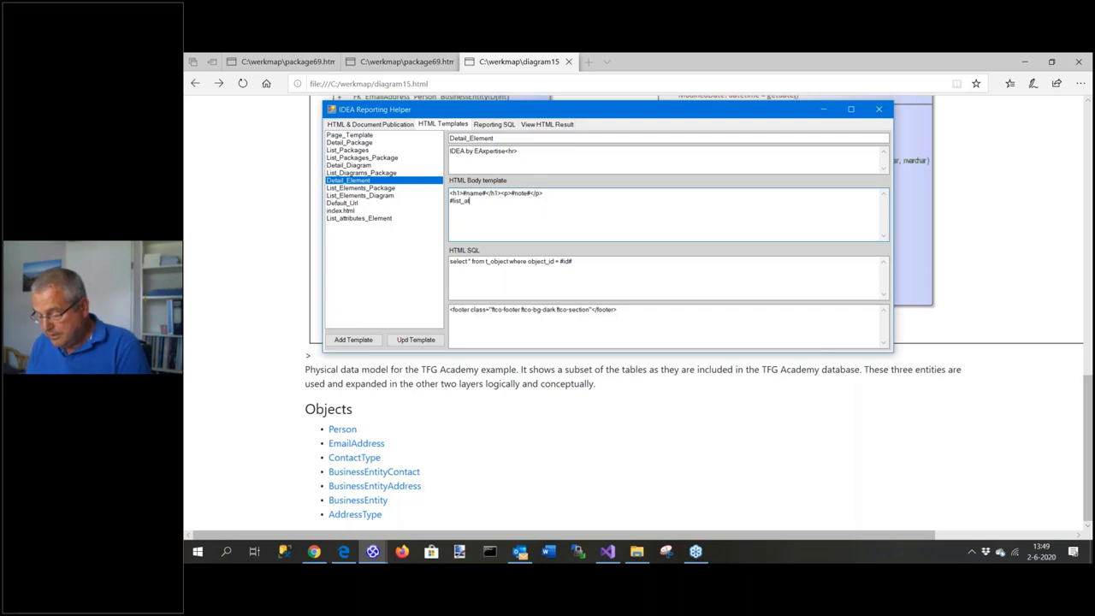
type("tributes_")
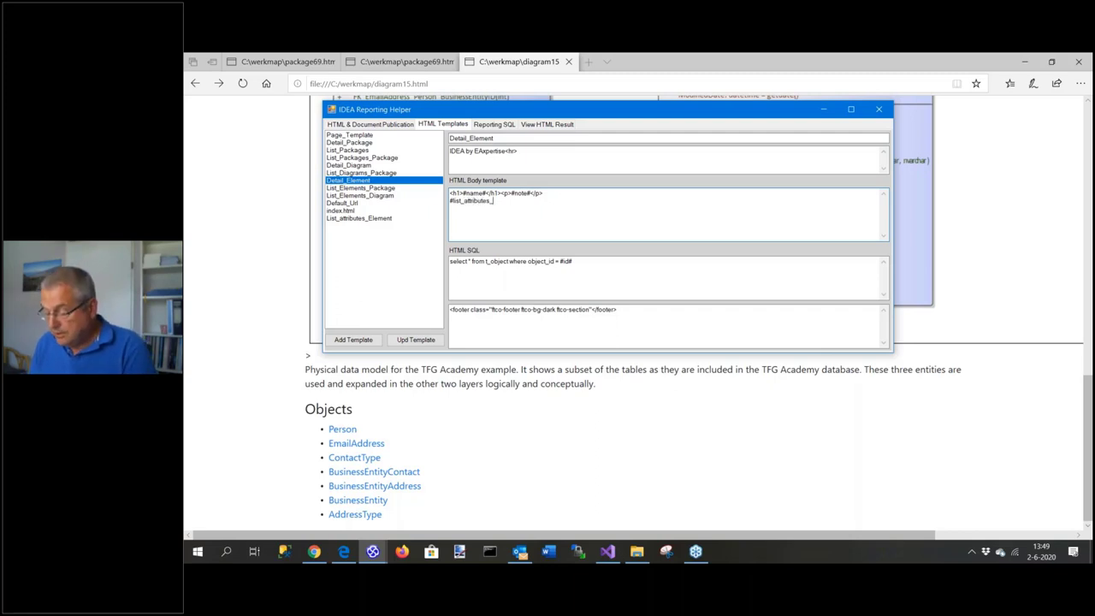
type("element#")
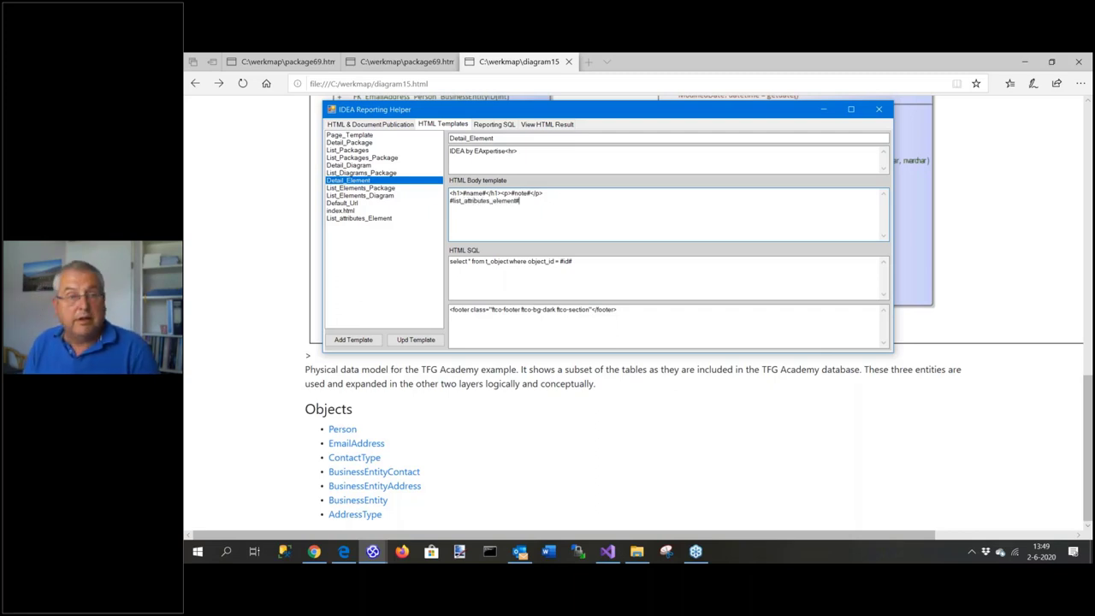
left_click(411, 342)
left_click(352, 173)
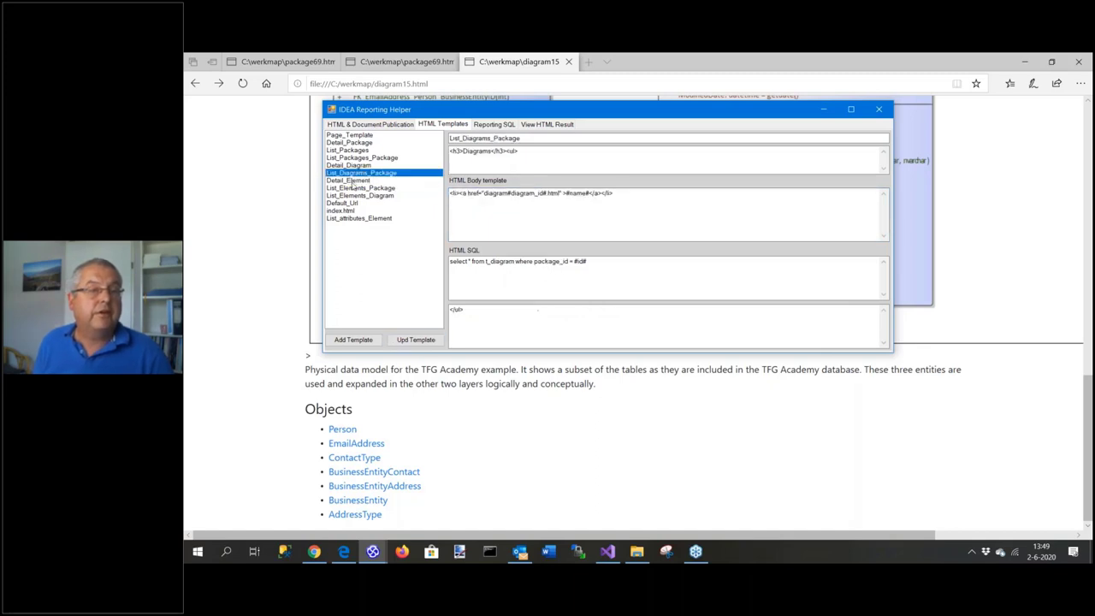
left_click(353, 181)
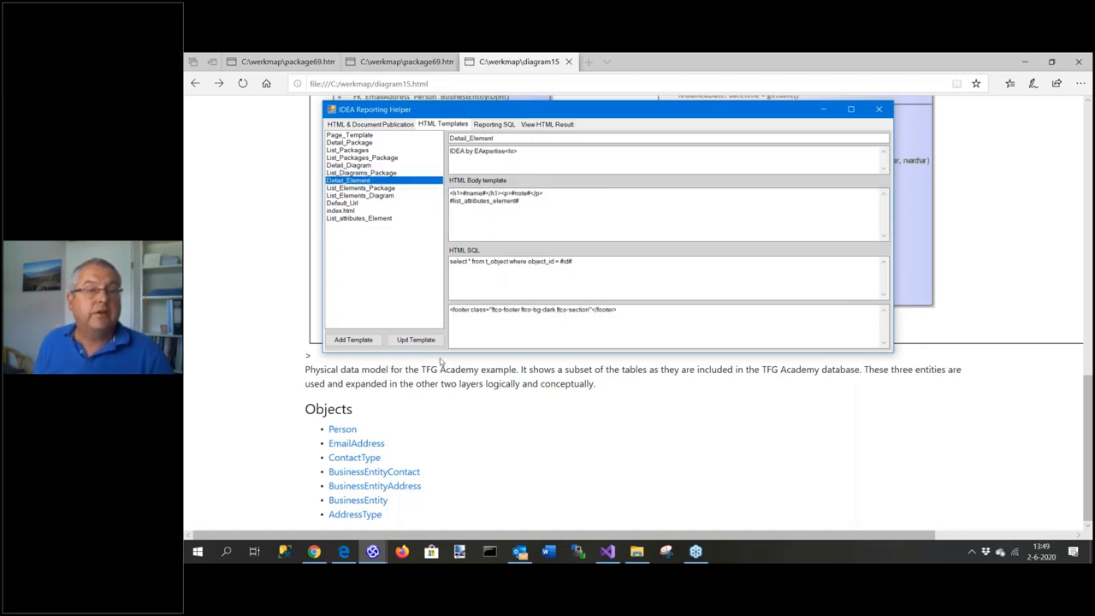
Publish the HTML again, switch to Enterprise Architect and close the Logical Data Mapper and Merger example diagram
left_click(342, 125)
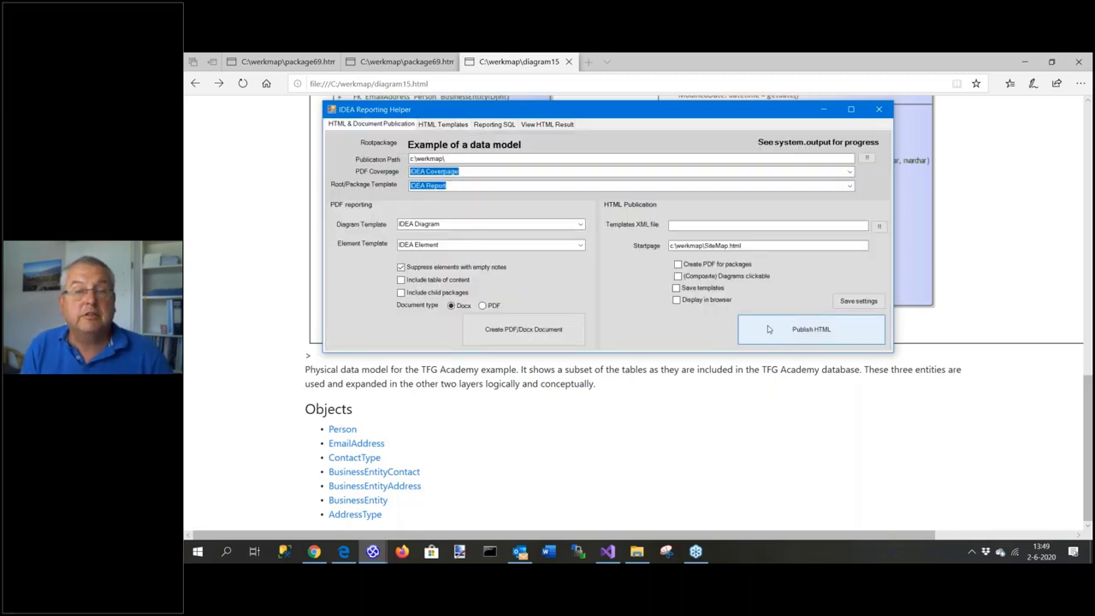
left_click(800, 334)
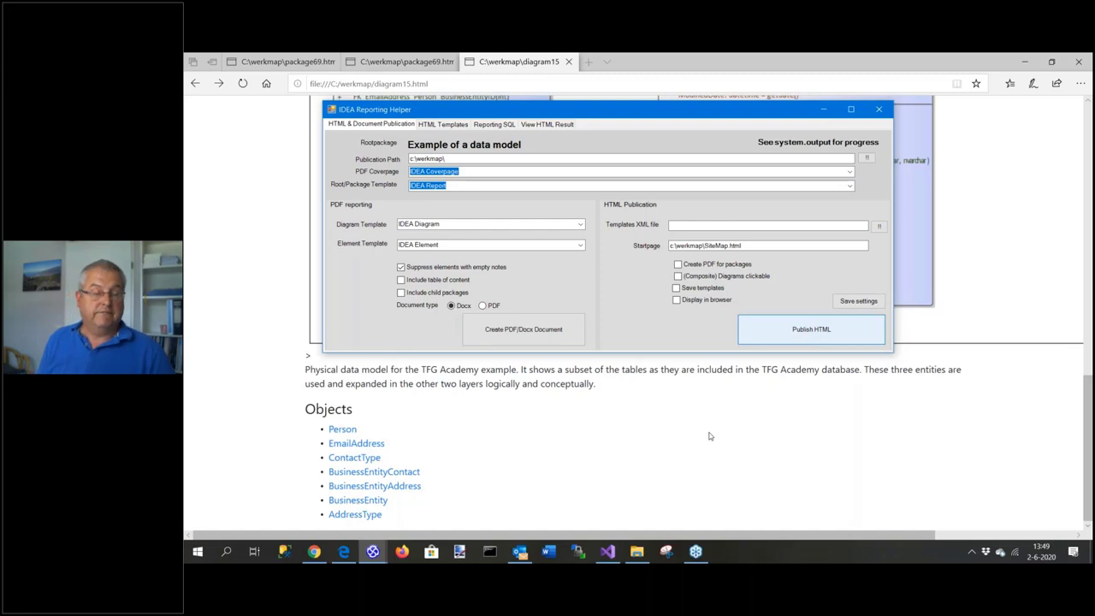
key("alt+Tab")
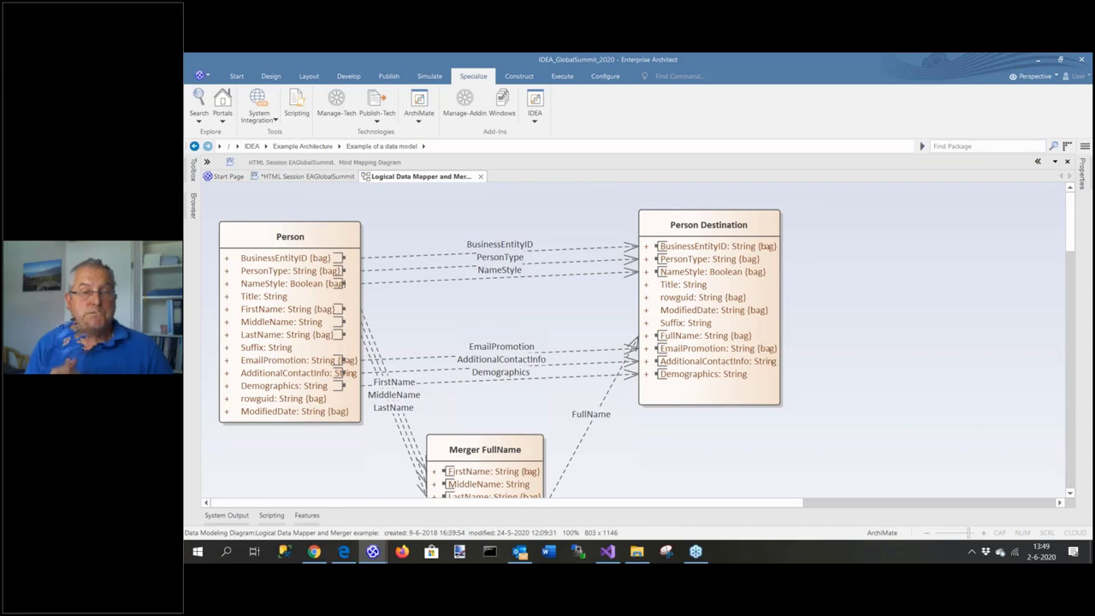
left_click(480, 177)
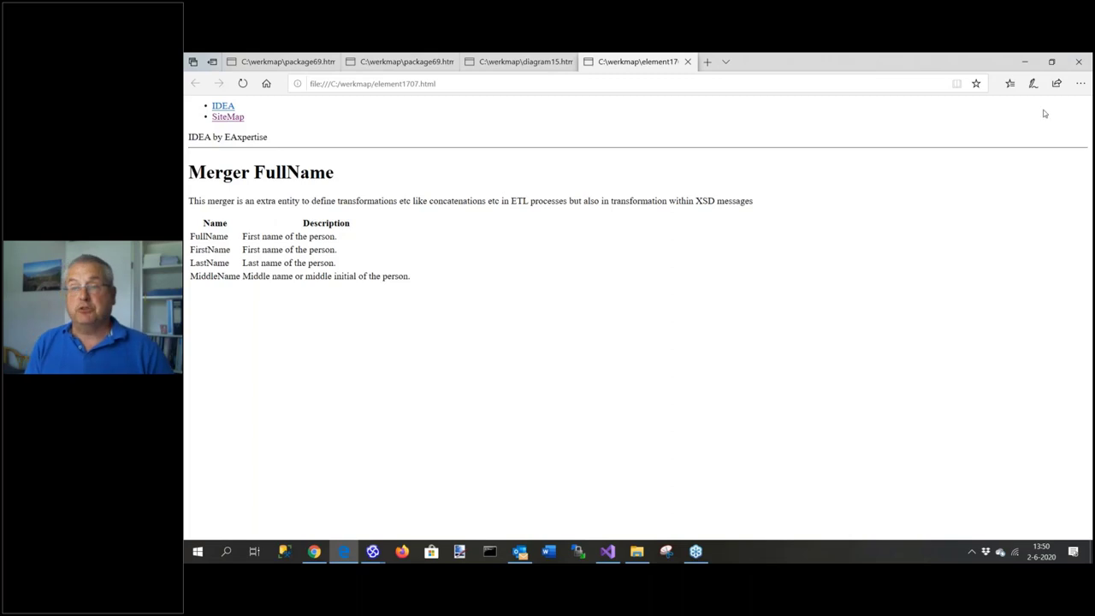
Close the Merger FullName element page and the diagram page in the browser, and switch to IDEA Reporting Helper
middle_click(583, 67)
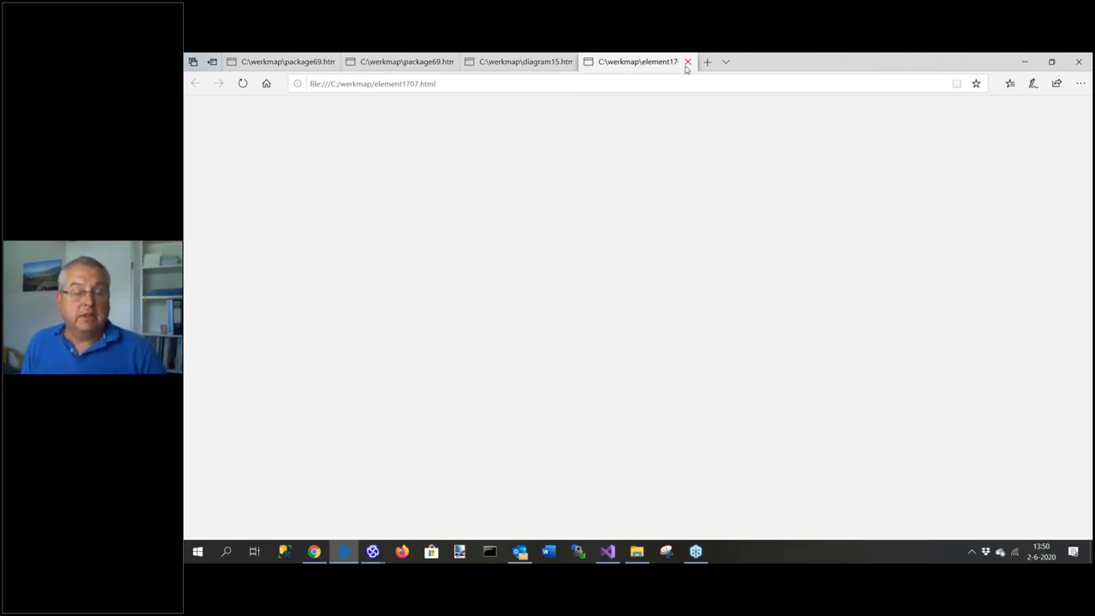
left_click(568, 63)
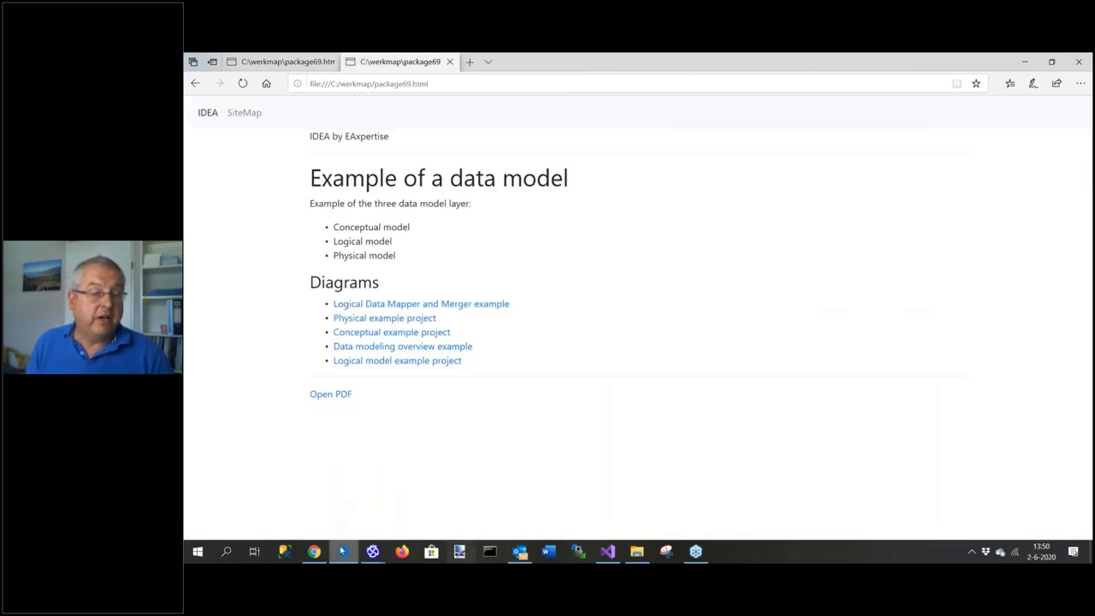
mouse_move(373, 551)
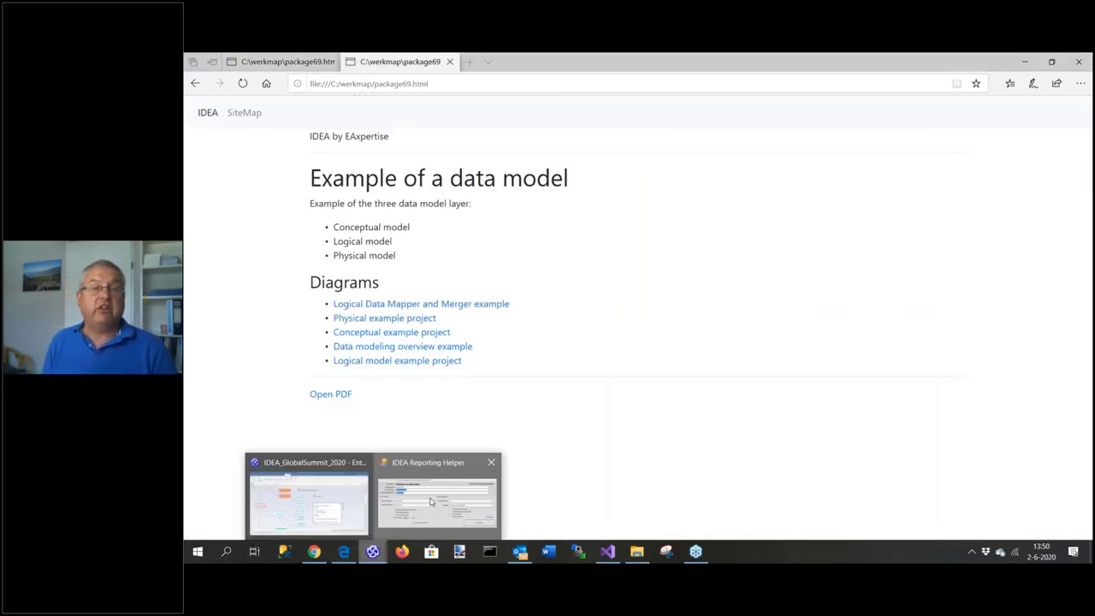
left_click(428, 485)
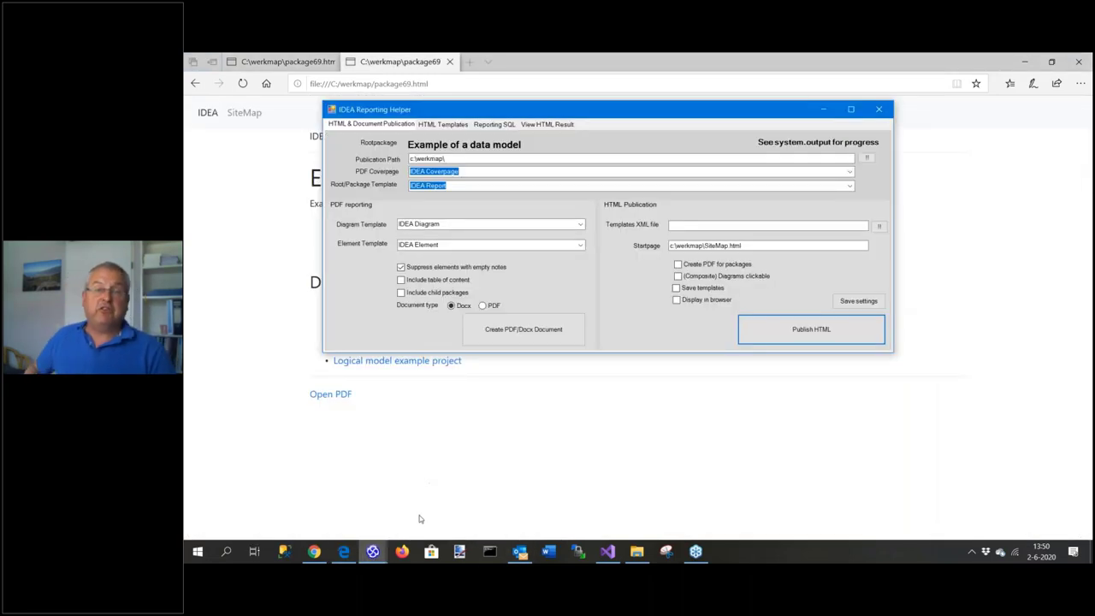
Load C:\werkmap\Templates\advanced.xml as the templates file, publish the HTML, close the extra browser page and return to IDEA Reporting Helper
left_click(878, 226)
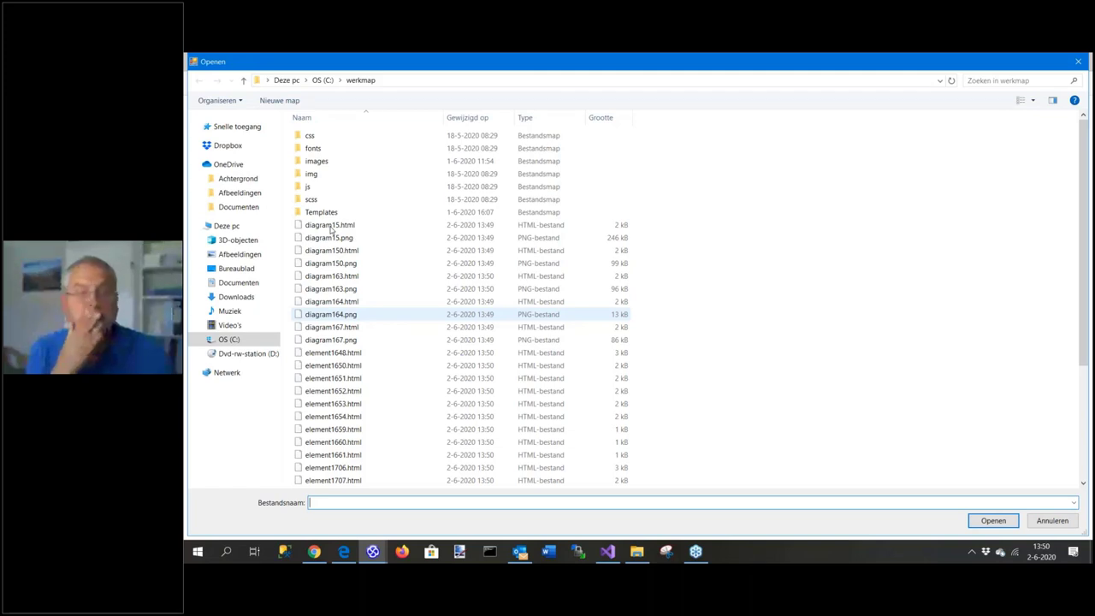
key("Escape")
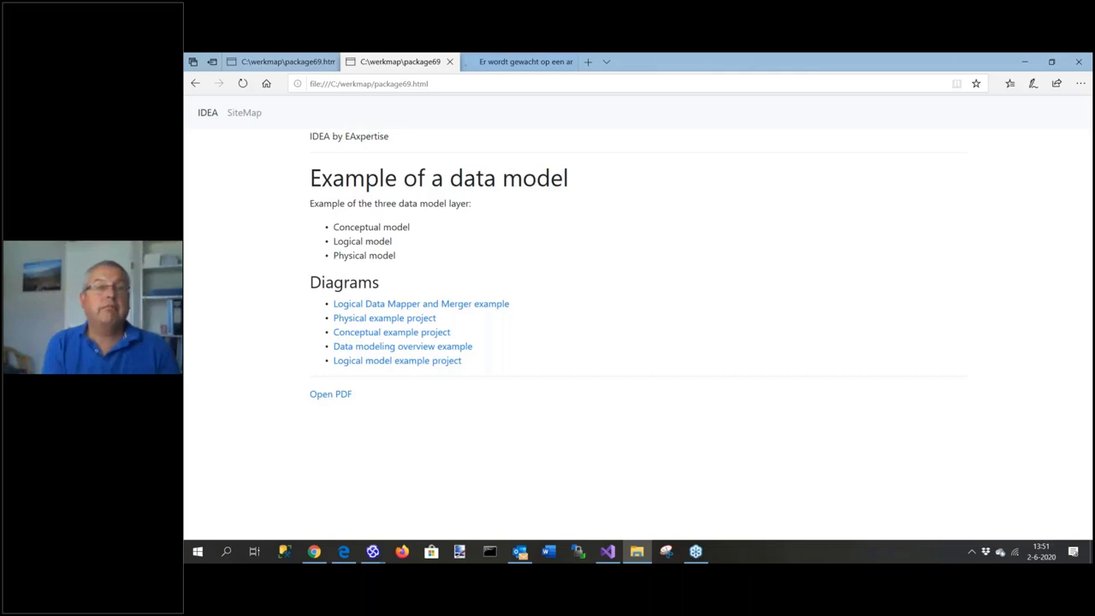
key("ctrl+w")
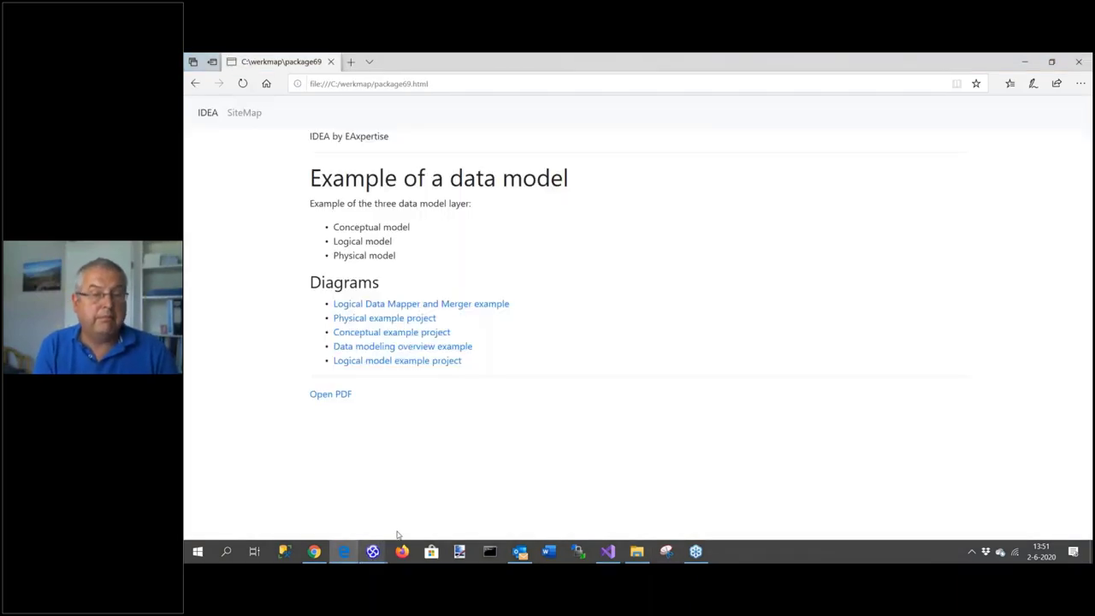
mouse_move(373, 551)
left_click(436, 497)
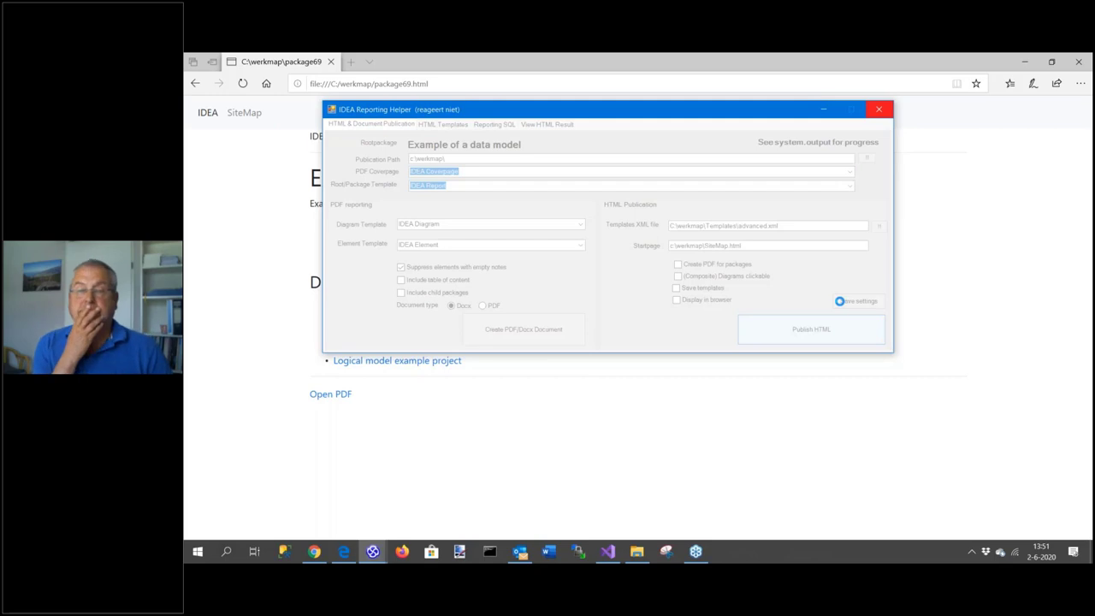
Check the generated files in the C:\werkmap folder and switch back to IDEA Reporting Helper
left_click(635, 553)
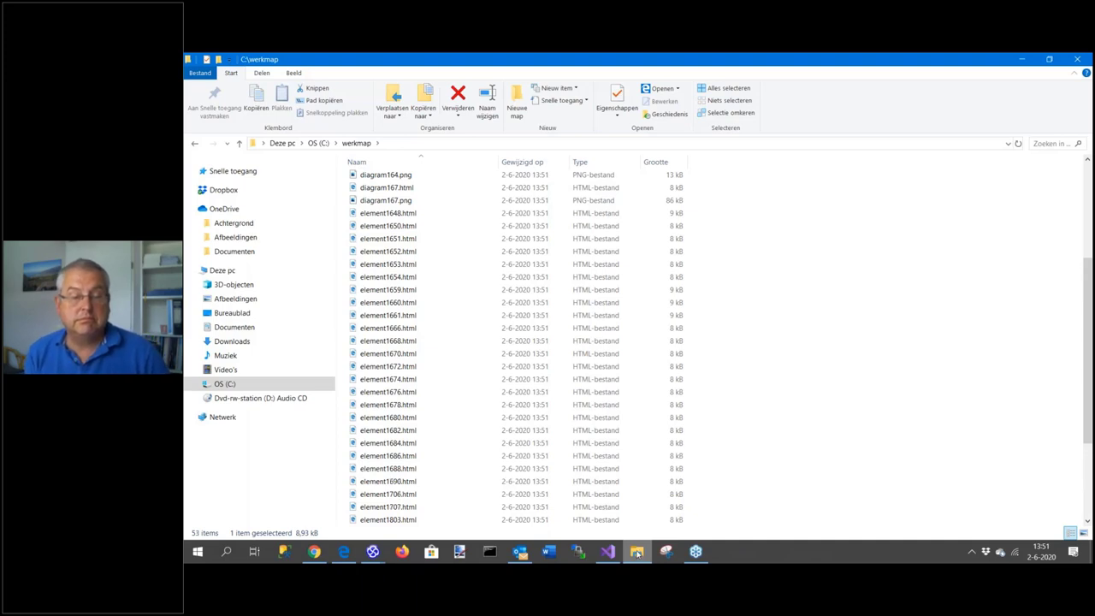
mouse_move(693, 554)
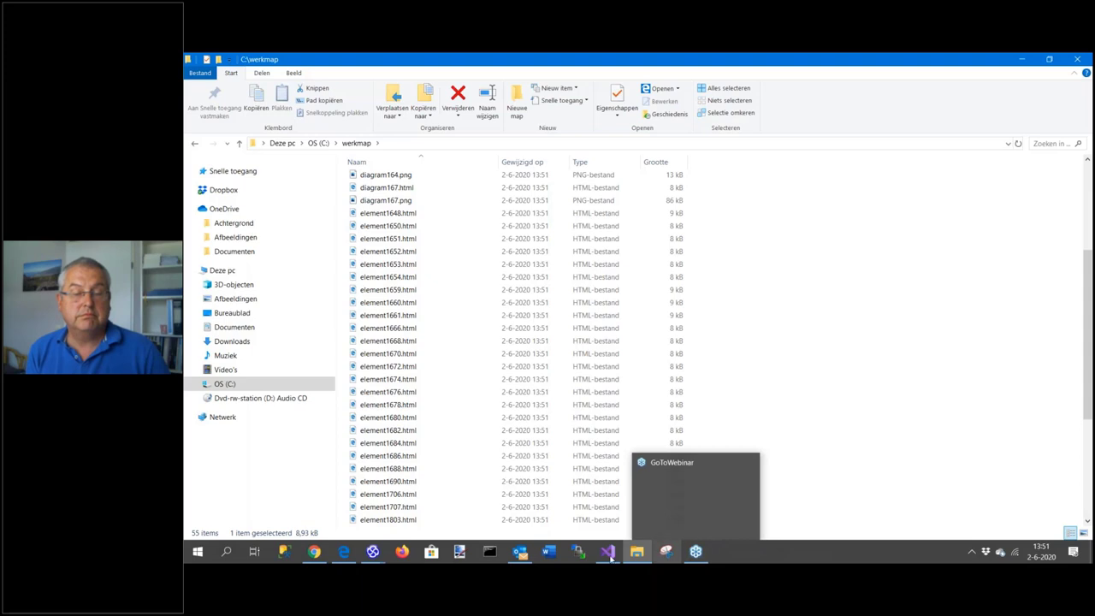
mouse_move(610, 556)
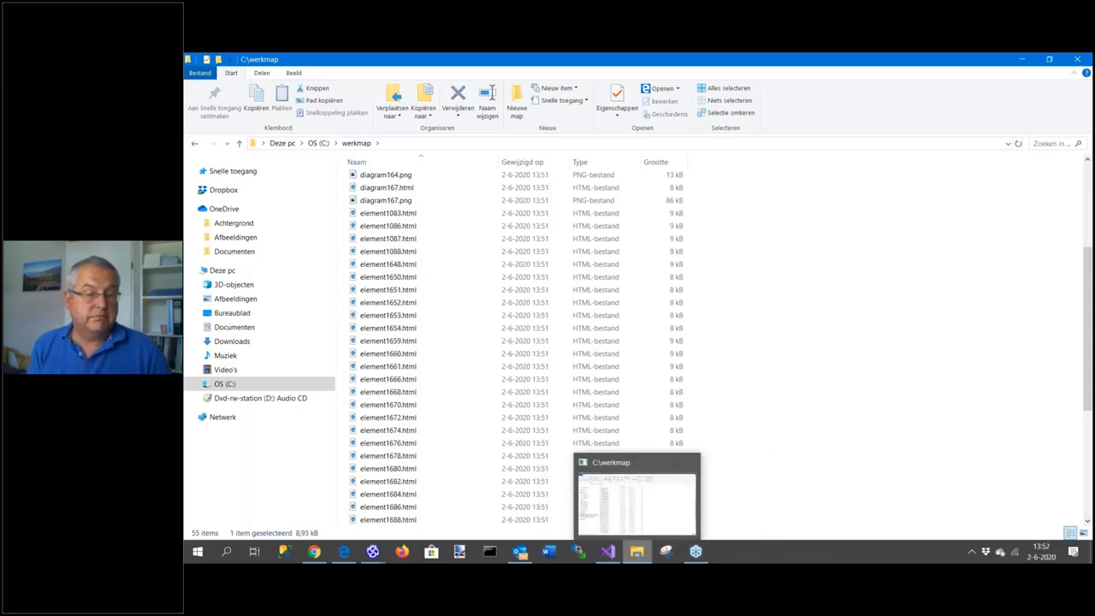
left_click(368, 553)
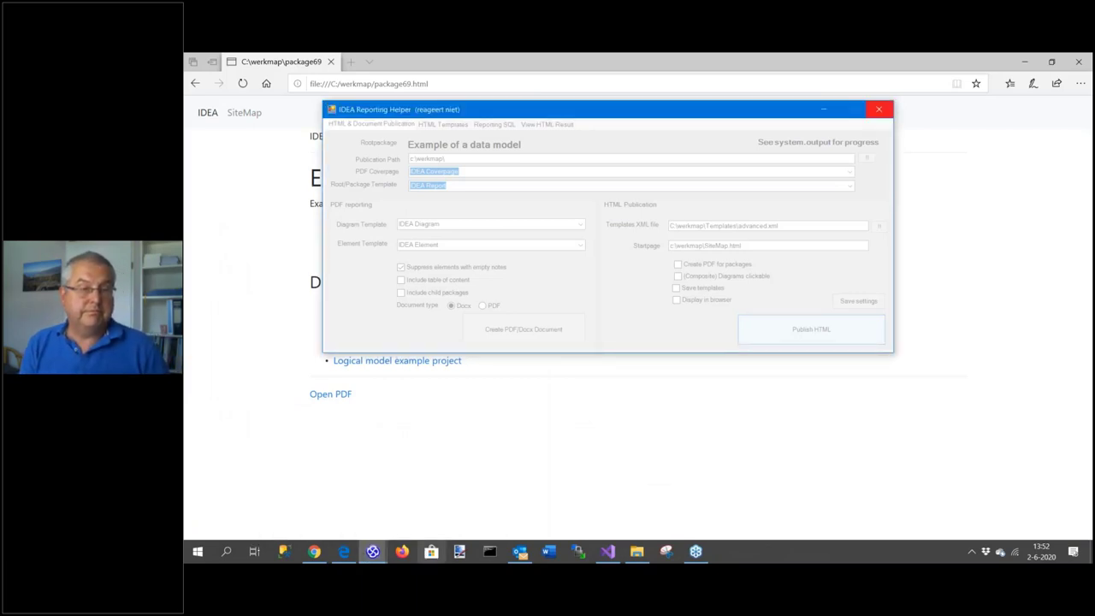
left_click(373, 552)
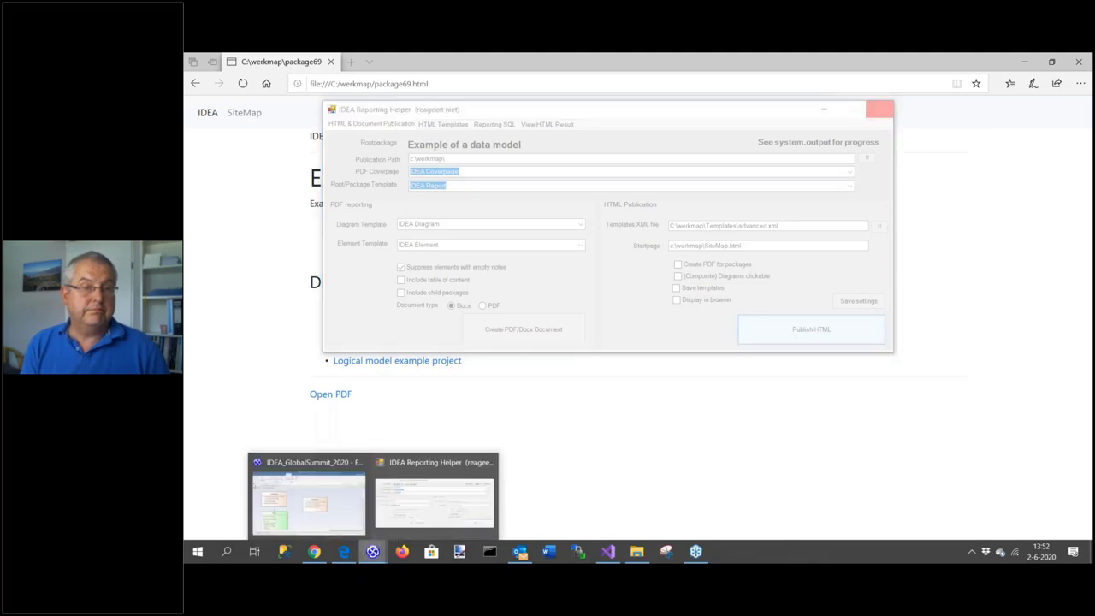
Restart Enterprise Architect and open the recent project IDEA_GlobalSummit_2020
left_click(335, 483)
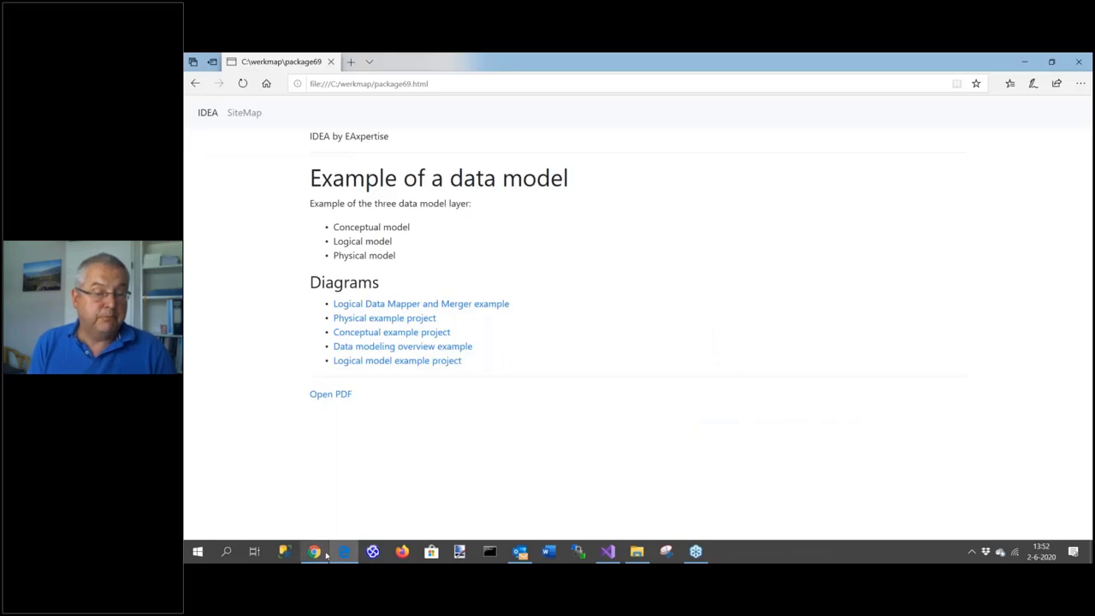
left_click(374, 554)
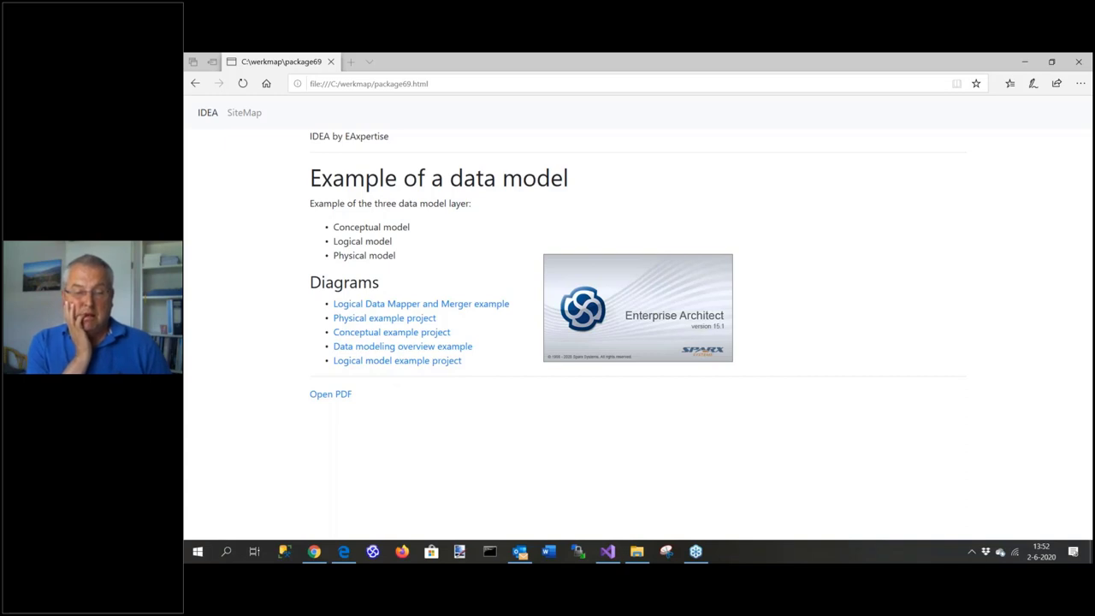
mouse_move(312, 554)
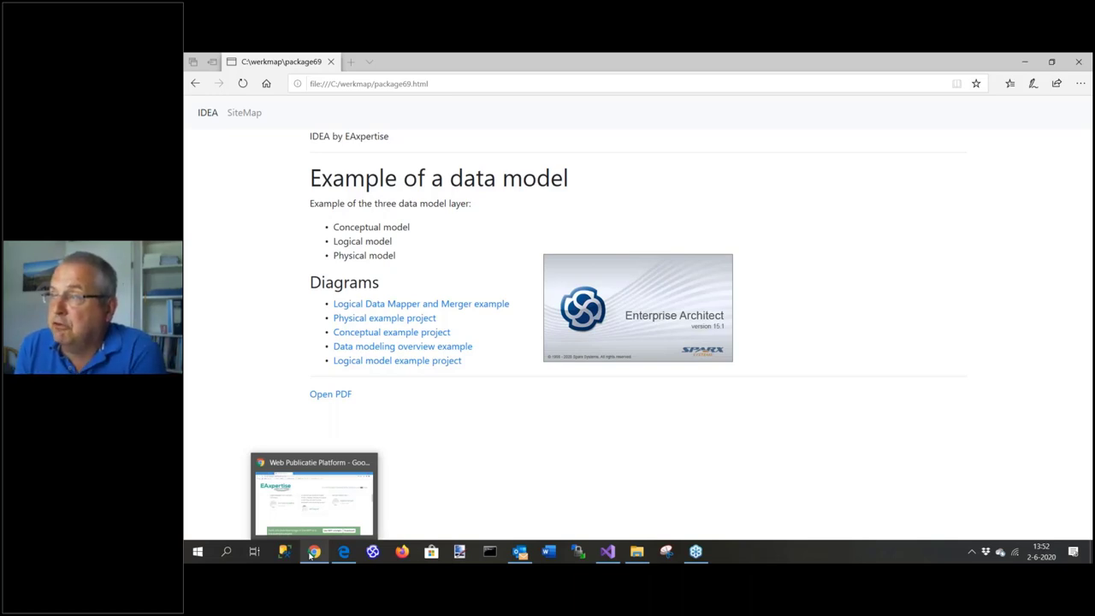
left_click(372, 552)
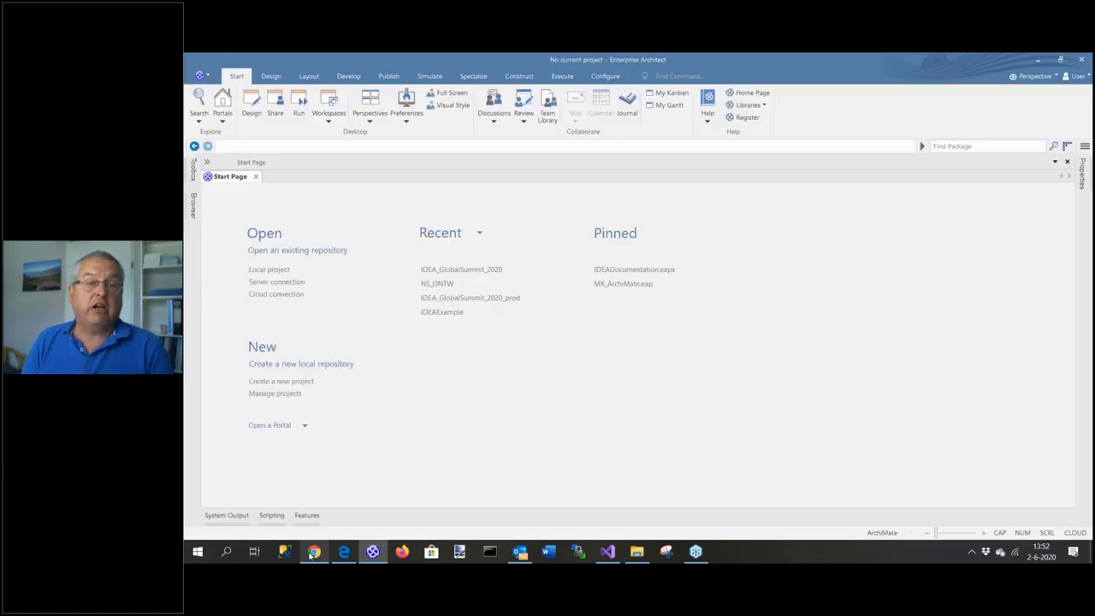
left_click(448, 272)
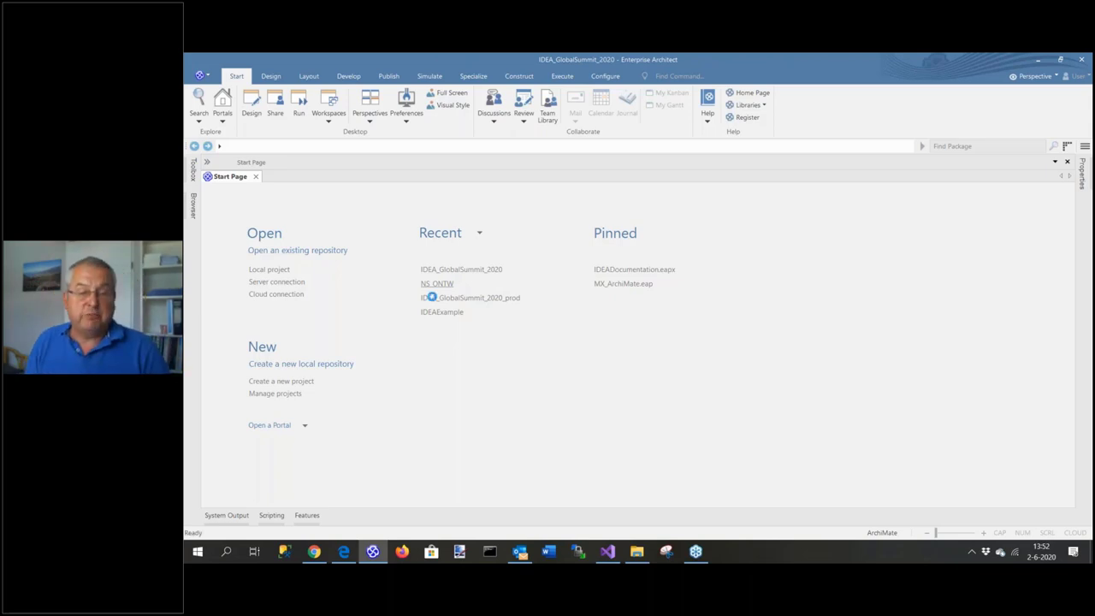
Check the GlobalSummitWPP project in Visual Studio, switch to Chrome and open the home page of the IDEA Community Site
left_click(598, 554)
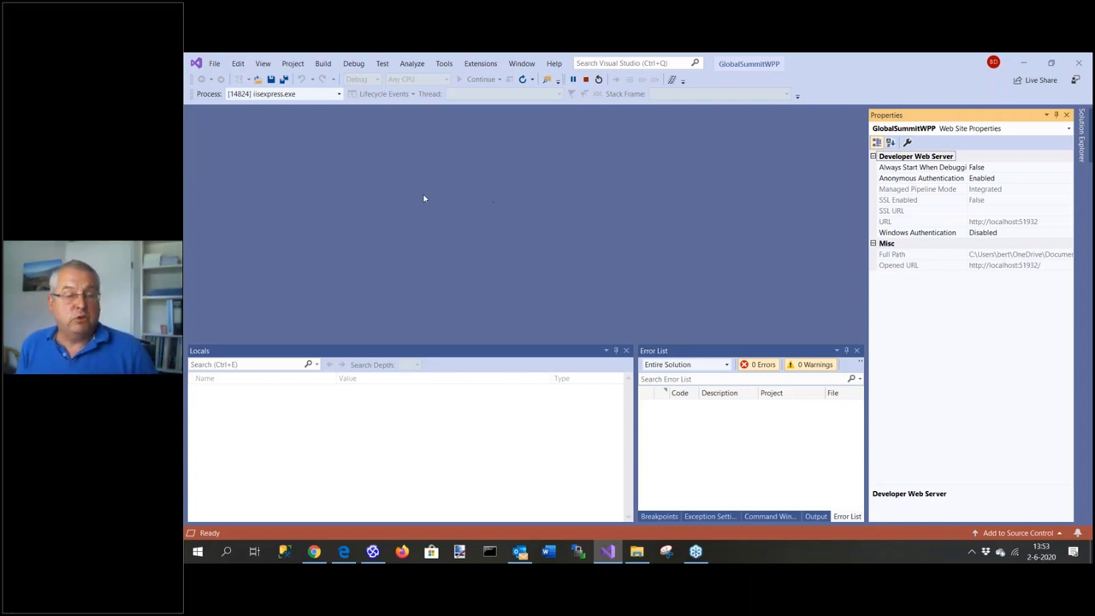
left_click(315, 552)
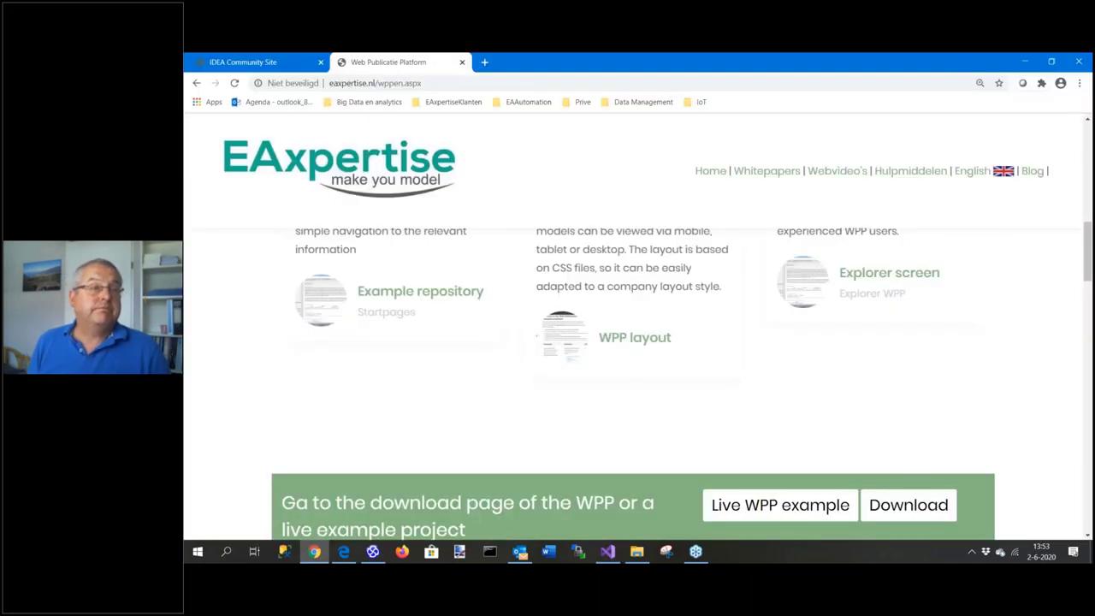
left_click(235, 62)
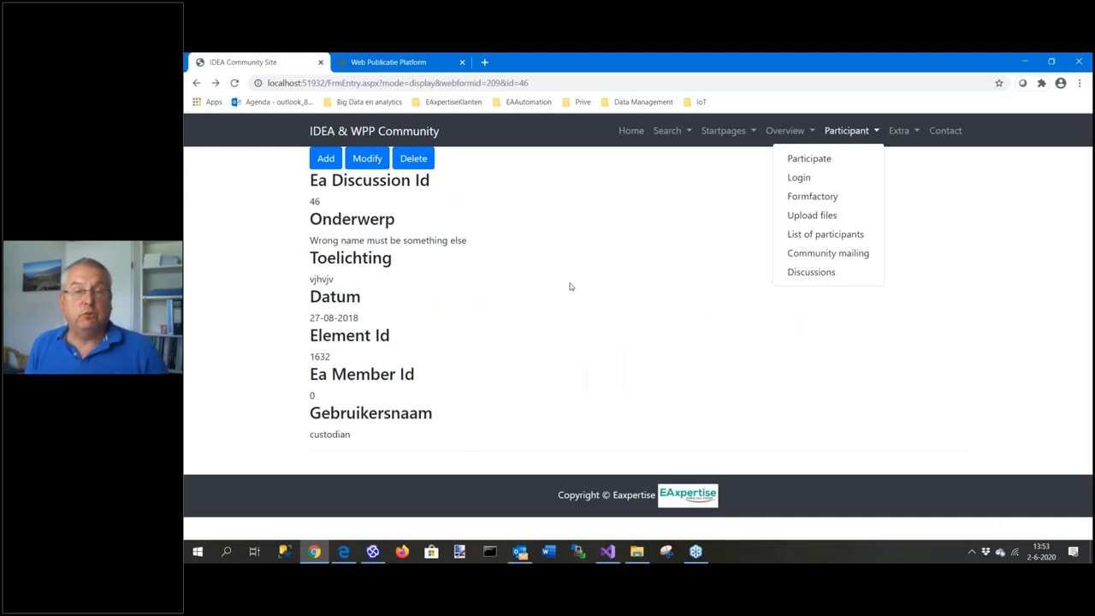
left_click(631, 131)
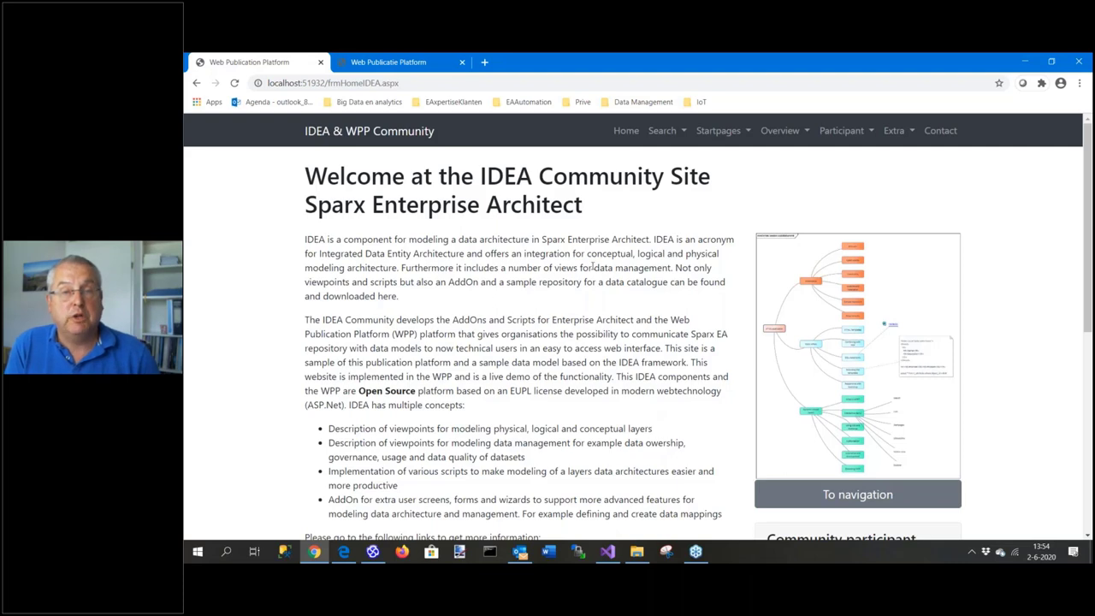
Open the site's element search and search for "address"
left_click(658, 137)
left_click(625, 157)
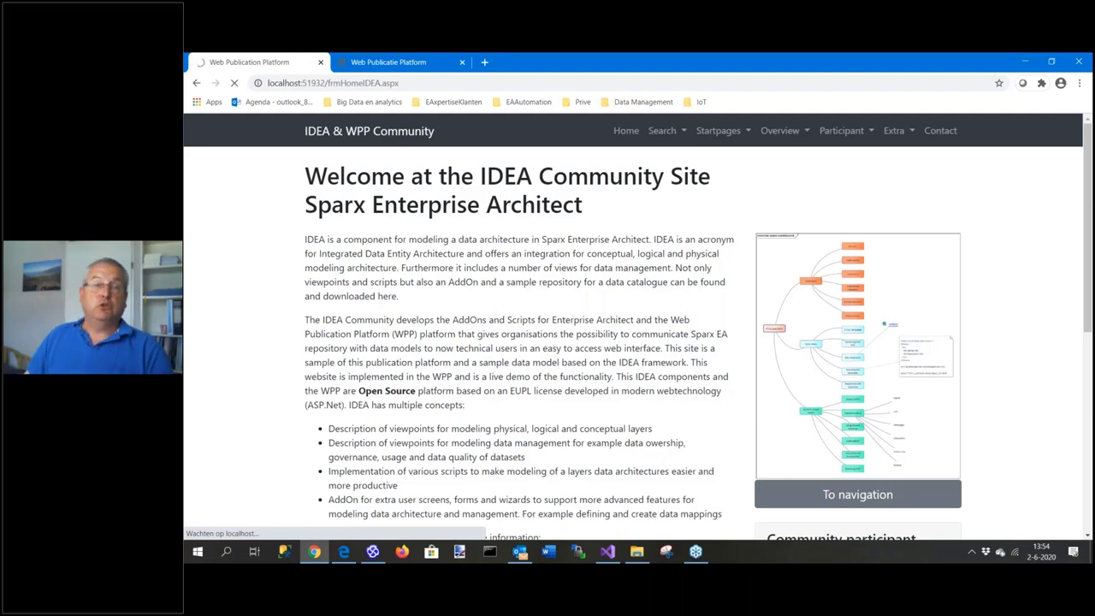
left_click(371, 157)
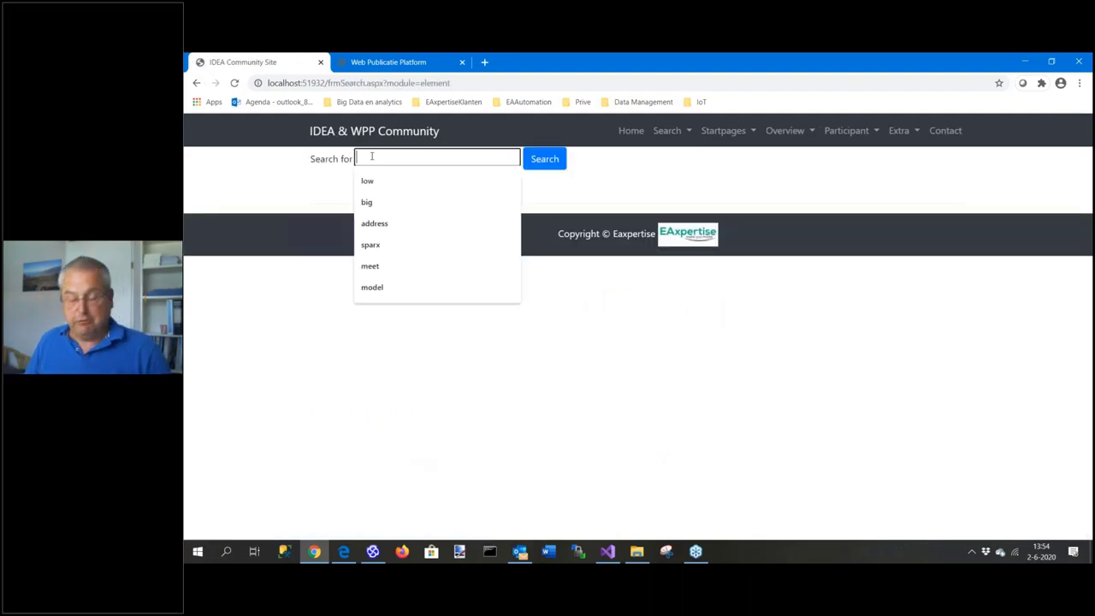
type("addres")
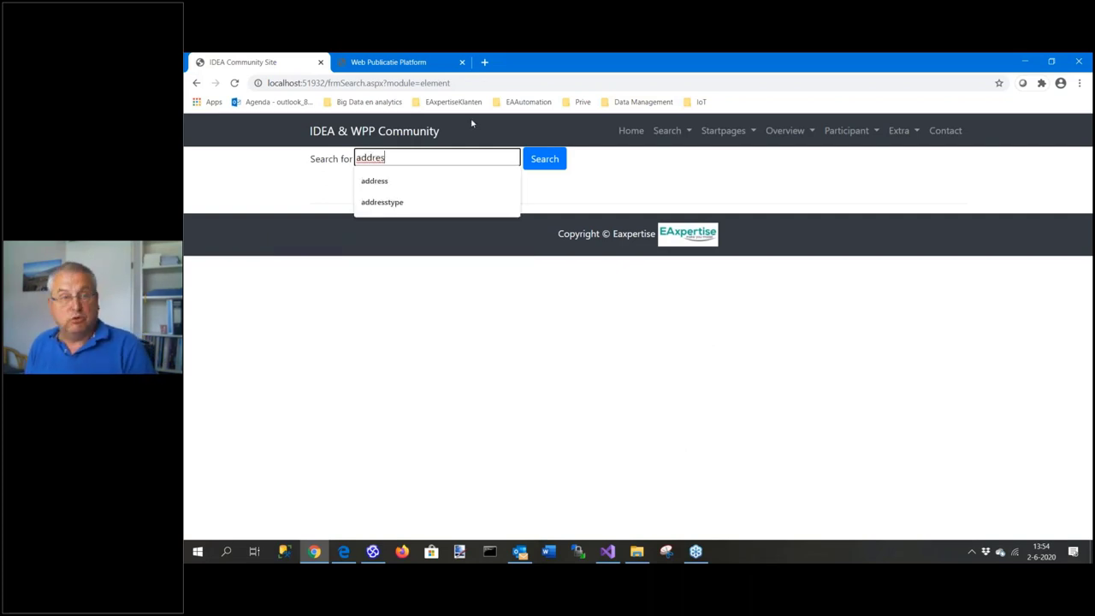
type("s")
left_click(544, 158)
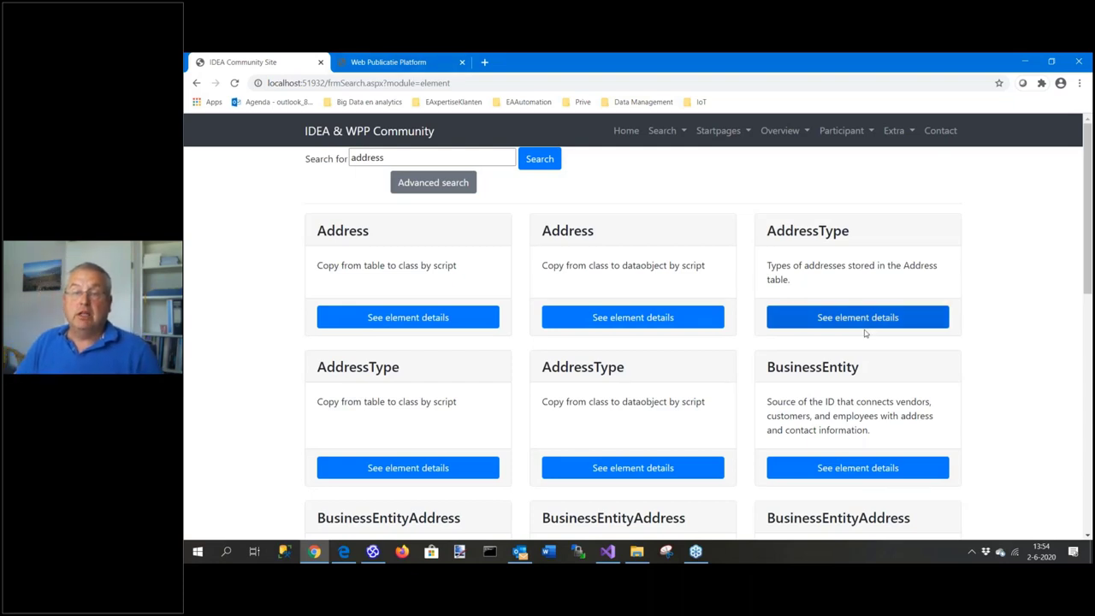
Open the details of the AddressType element for the Address table and review its attributes, diagrams and linked elements
left_click(841, 318)
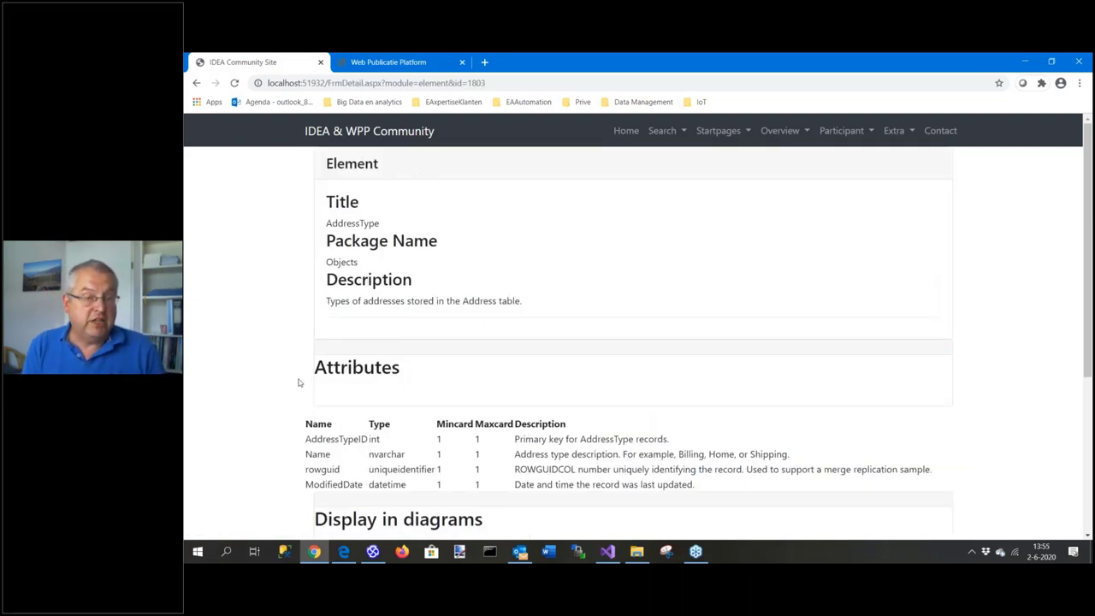
scroll(408, 369, "down", 2)
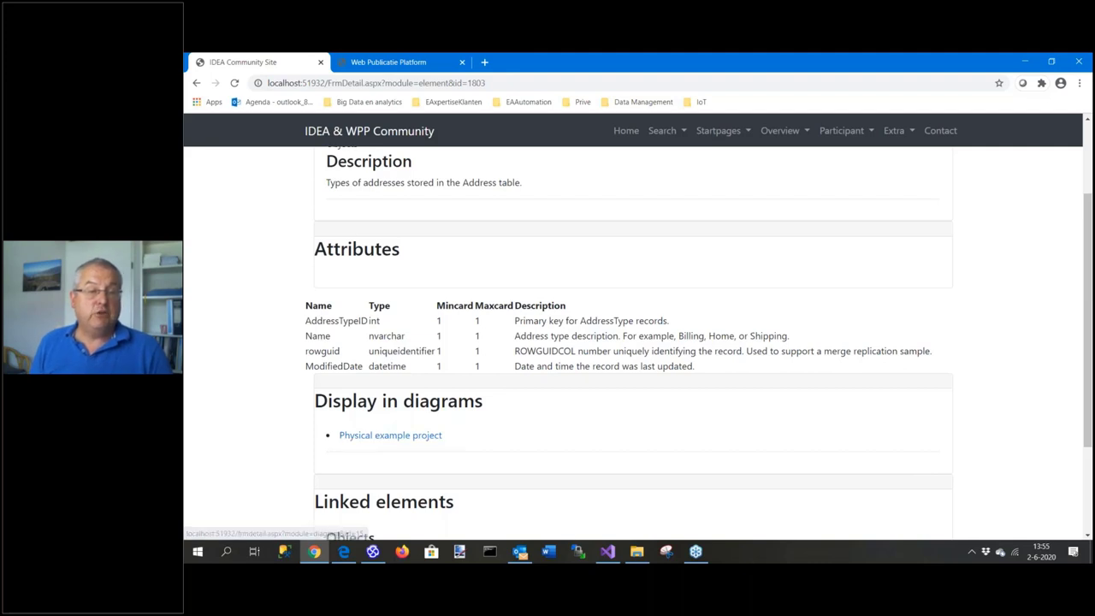
scroll(378, 442, "down", 2)
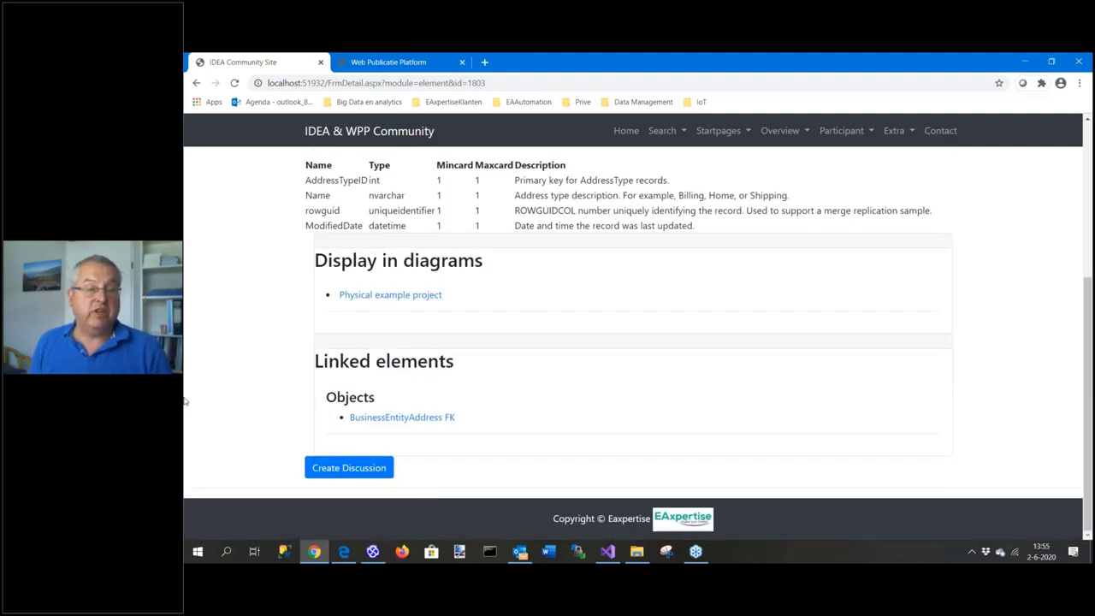
Open the Physical example project diagram from the AddressType page and view it down to its description
left_click(379, 296)
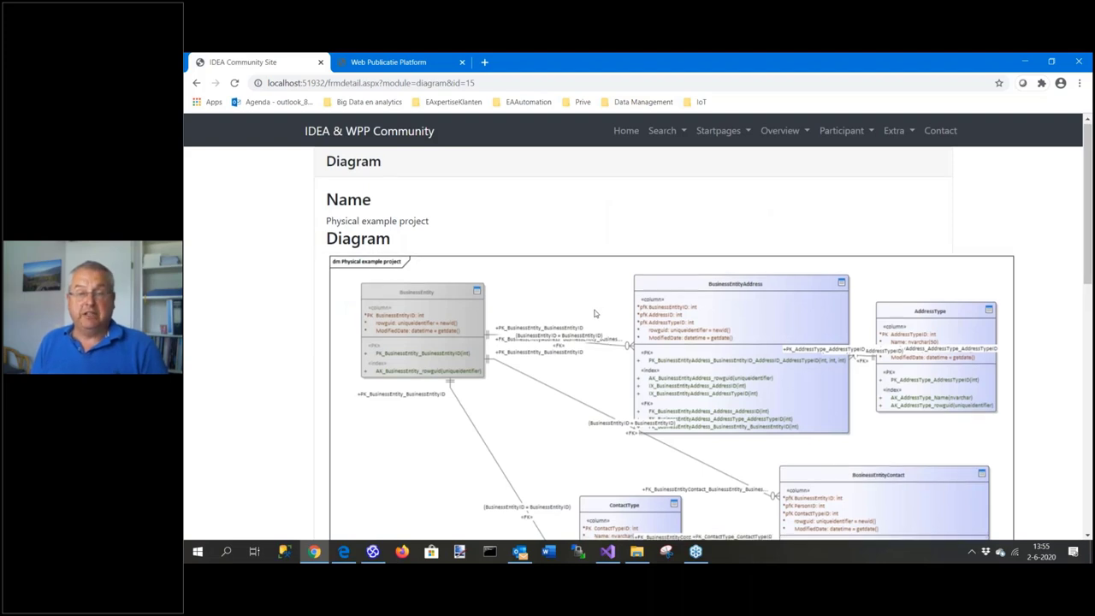
scroll(594, 313, "down", 2)
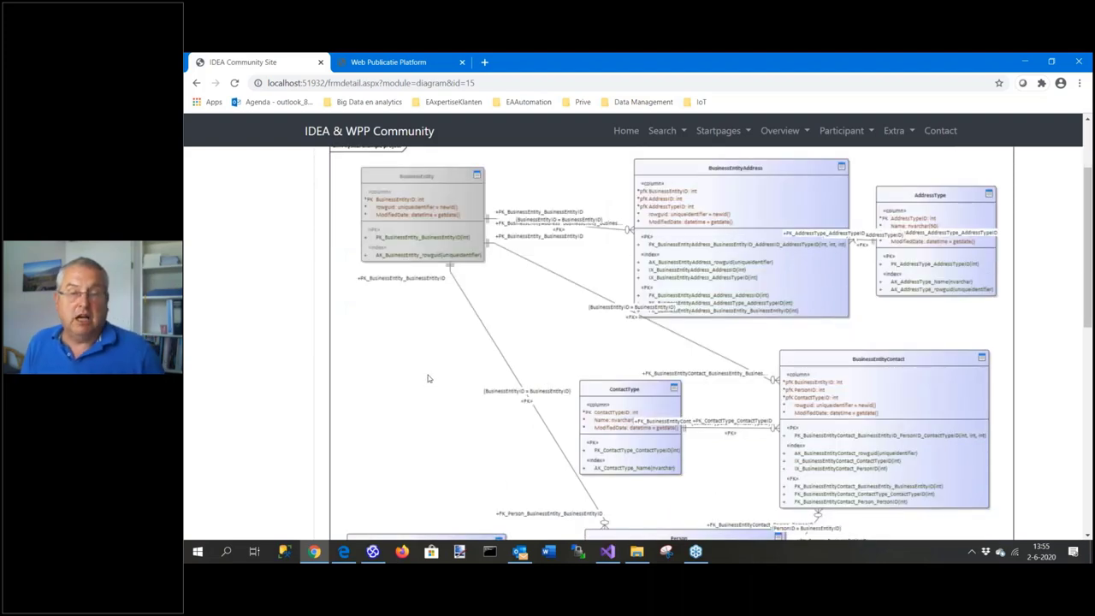
scroll(429, 378, "down", 10)
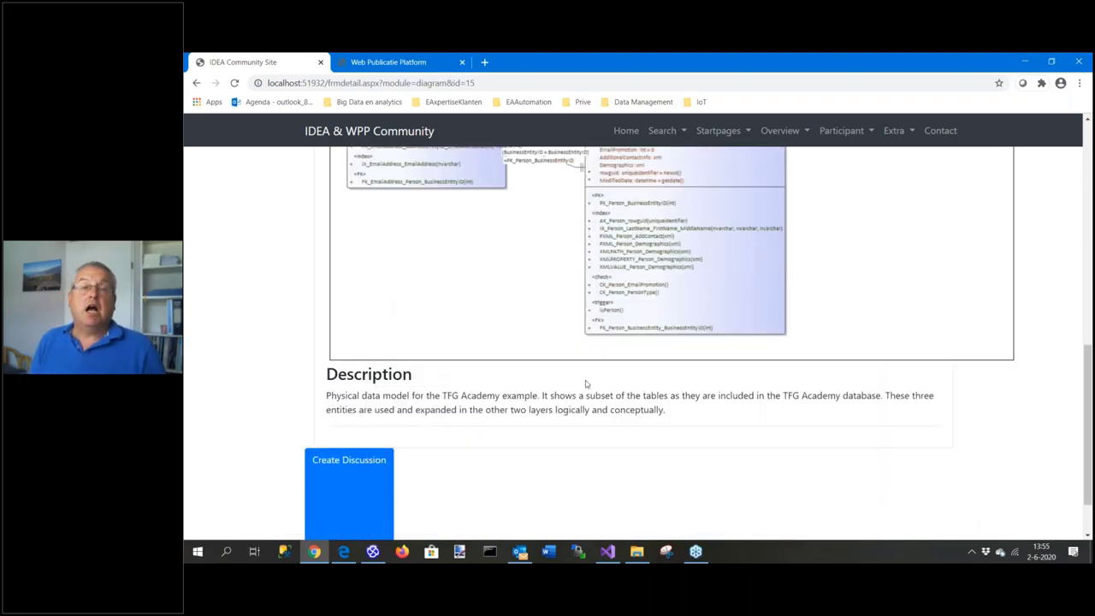
Open the Person element from the diagram and review its attributes and mappings
scroll(438, 392, "up", 2)
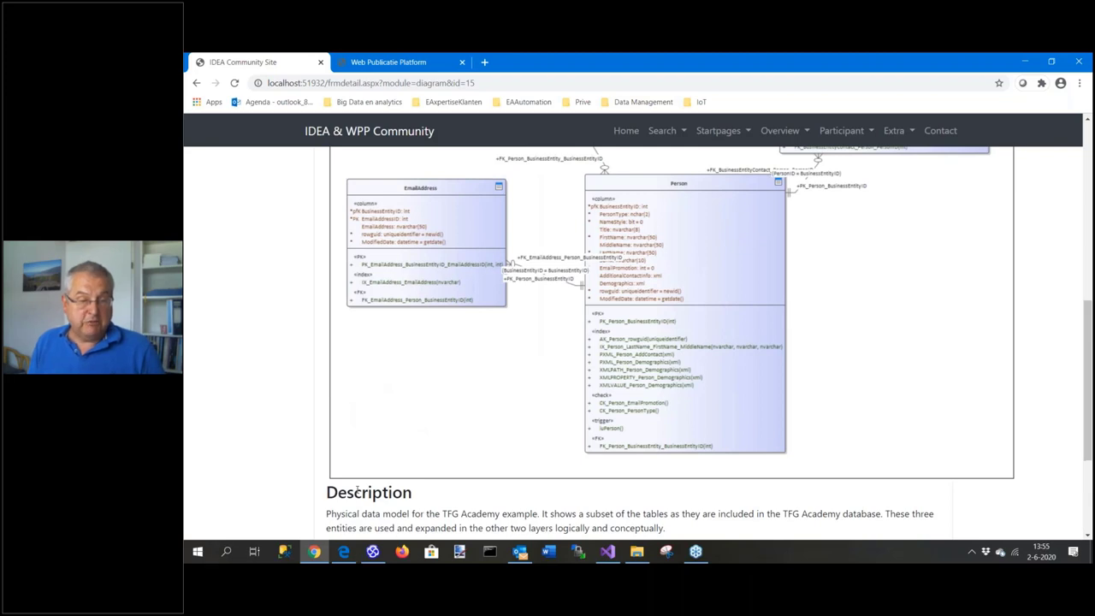
left_click(631, 345)
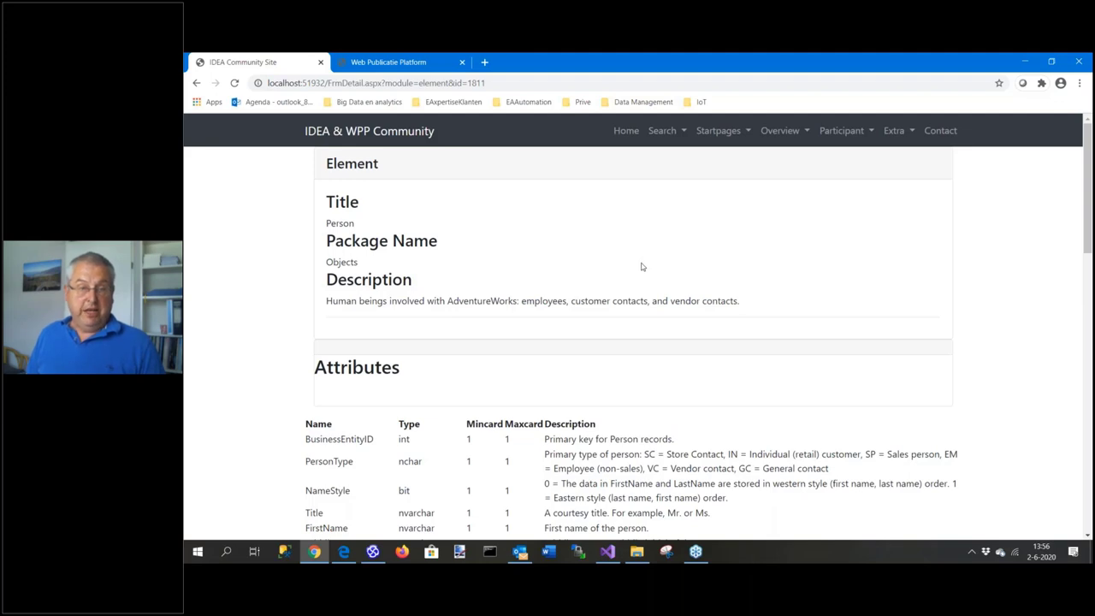
scroll(641, 266, "down", 8)
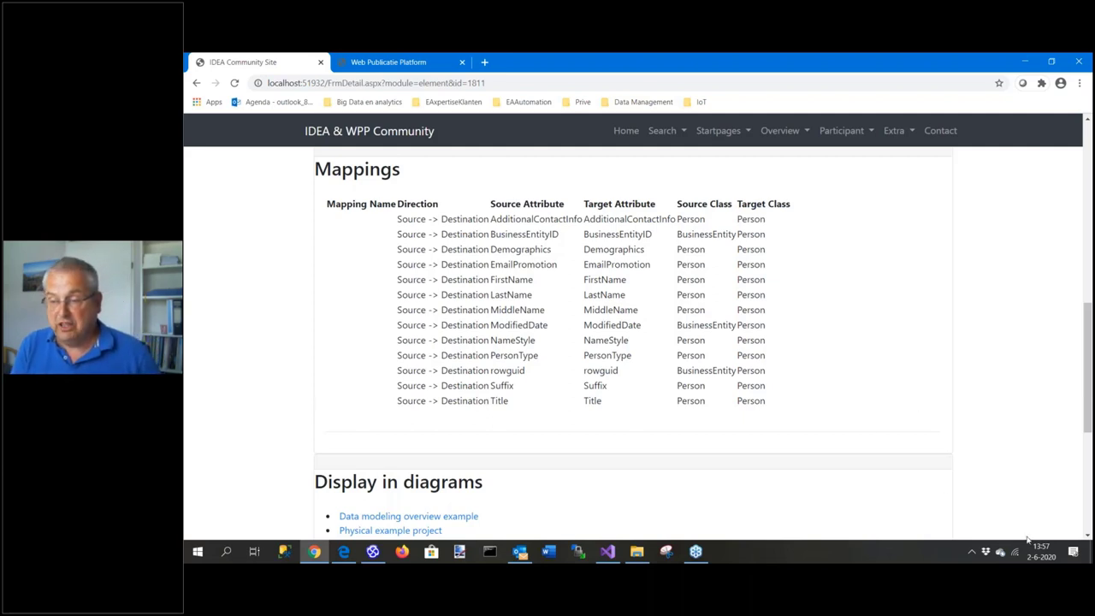
Review the diagrams and linked elements listed on the Person element's page
left_click(1088, 535)
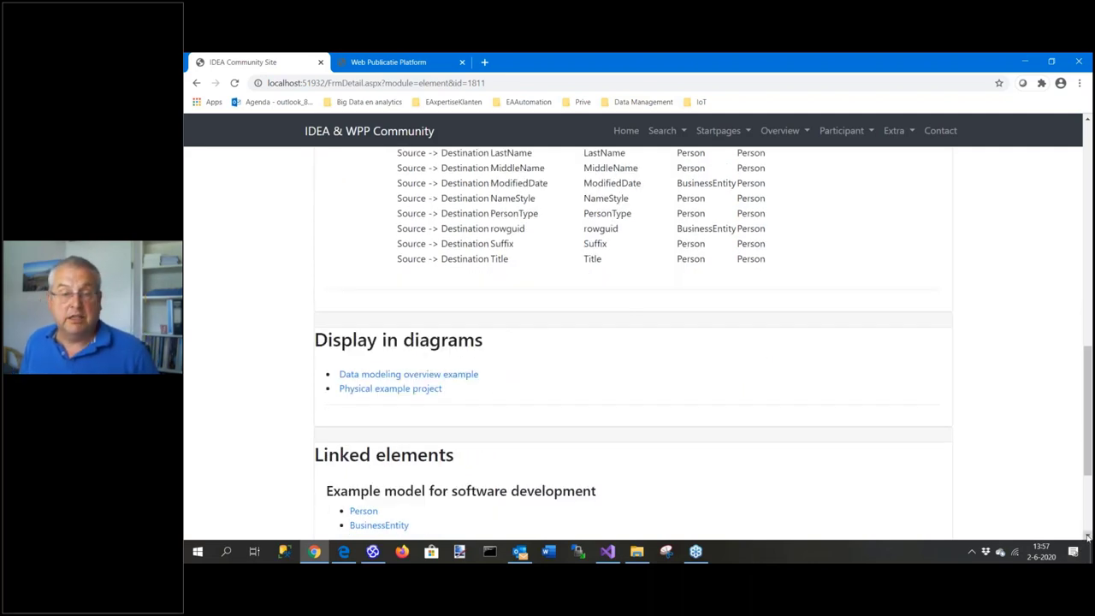
left_click(1088, 536)
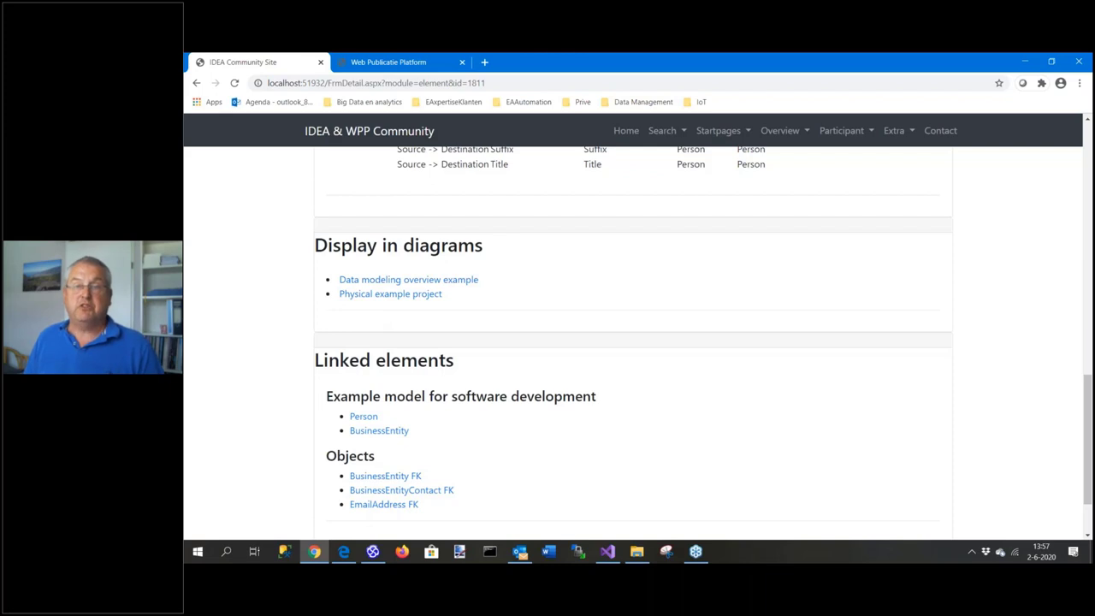
Open the advanced search and expand its Fields, Stereotypes and Packages filter sections to review the options
left_click(777, 131)
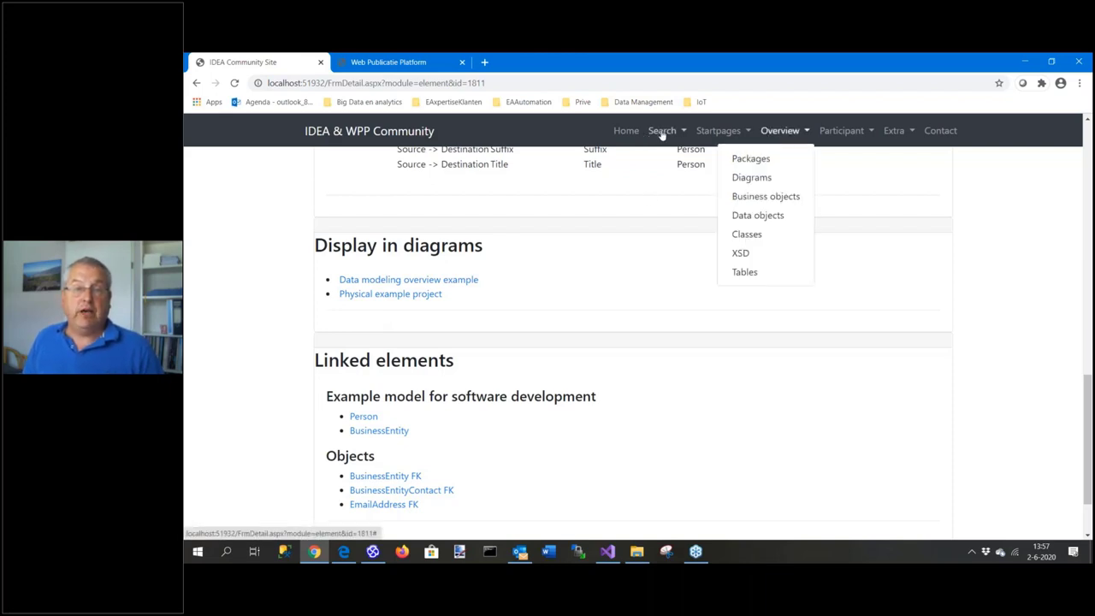
left_click(662, 131)
left_click(650, 178)
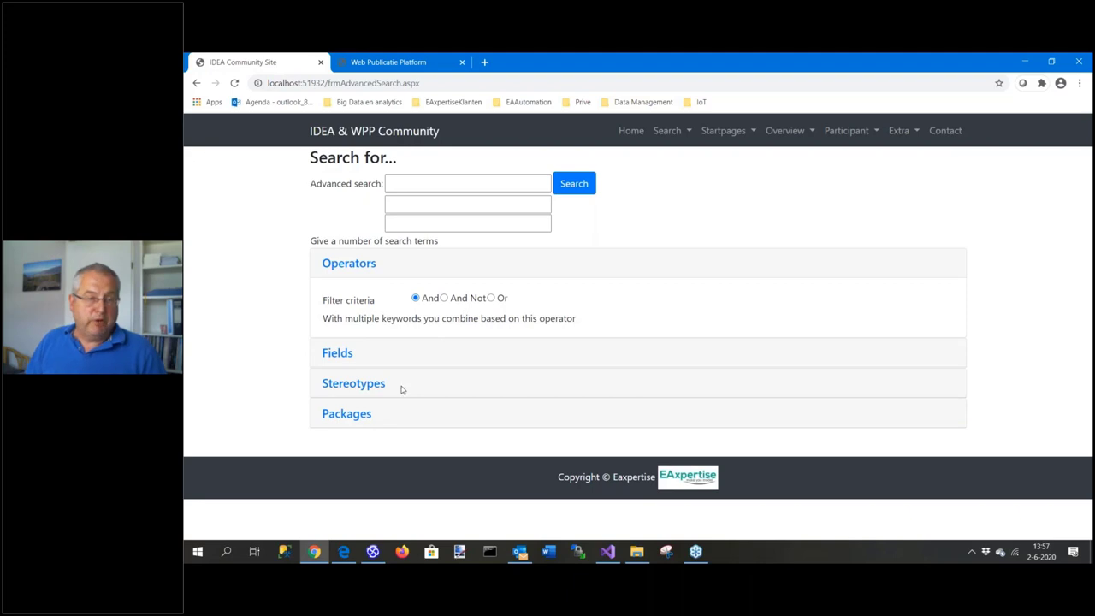
left_click(338, 353)
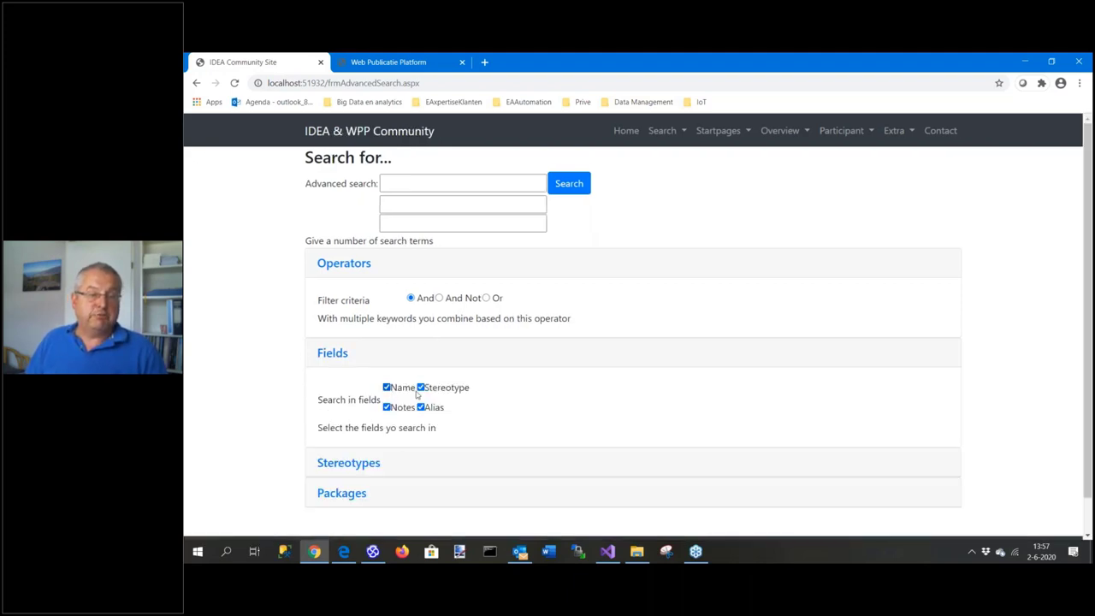
left_click(343, 464)
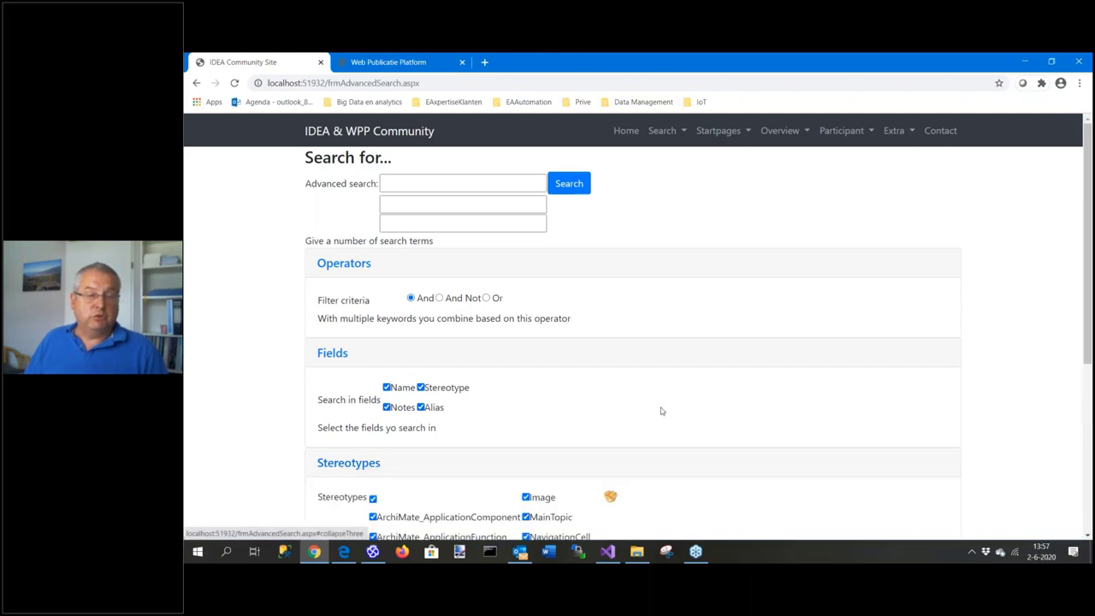
scroll(661, 411, "down", 3)
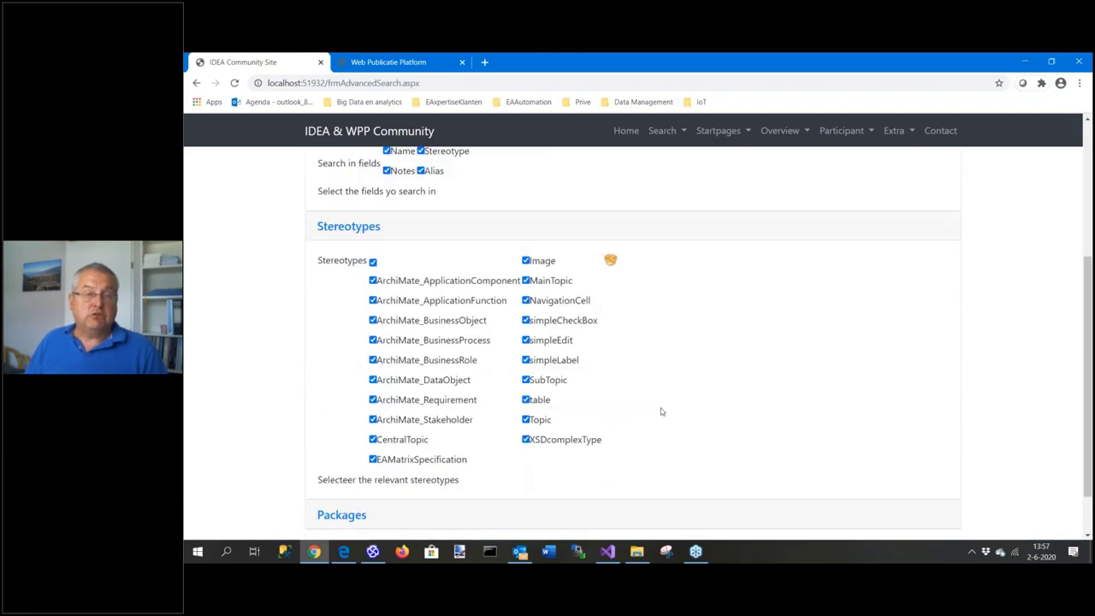
left_click(334, 520)
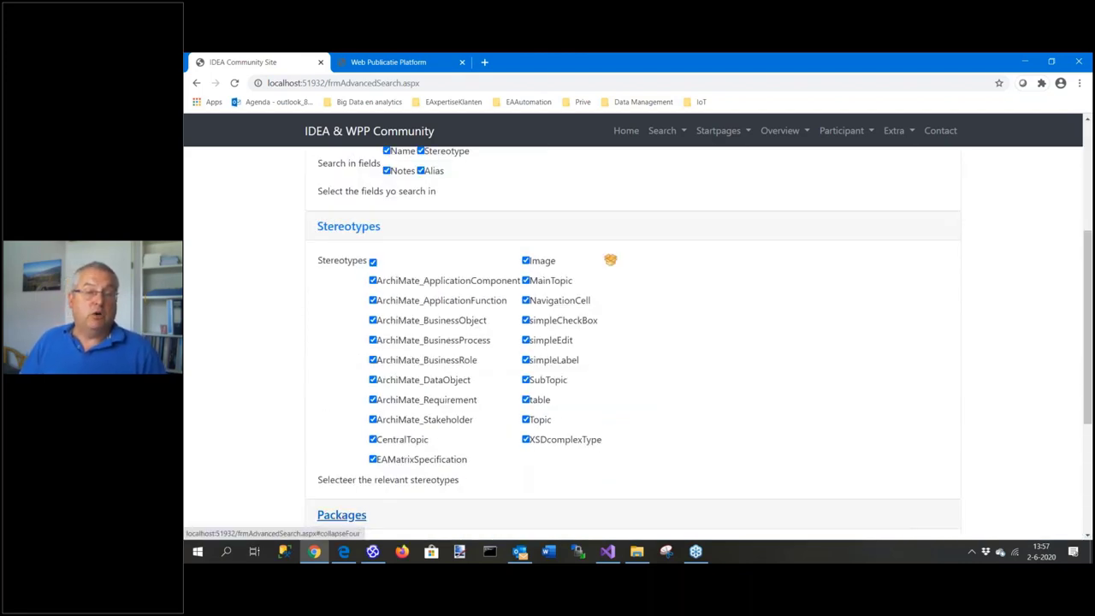
scroll(698, 384, "down", 3)
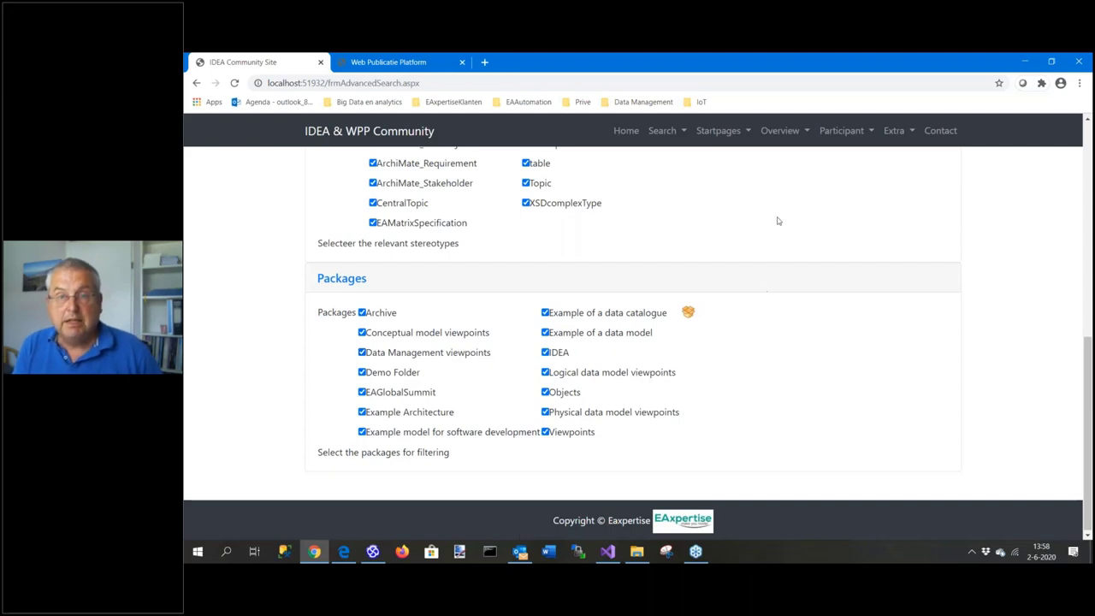
Open the overview of diagrams and search it for "example"
left_click(779, 133)
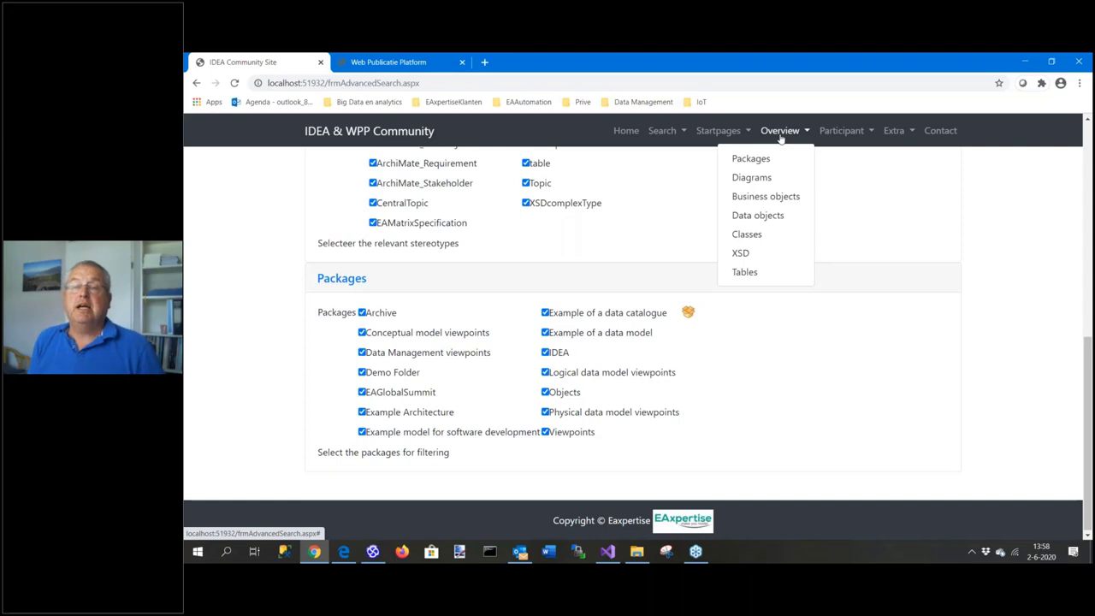
left_click(746, 180)
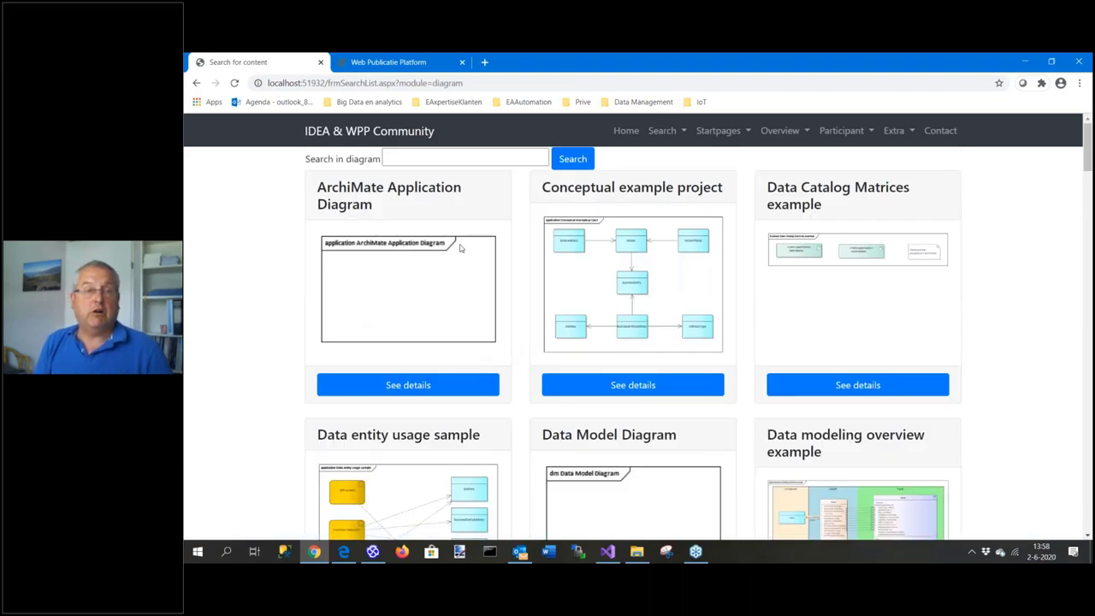
left_click(432, 159)
type("ex")
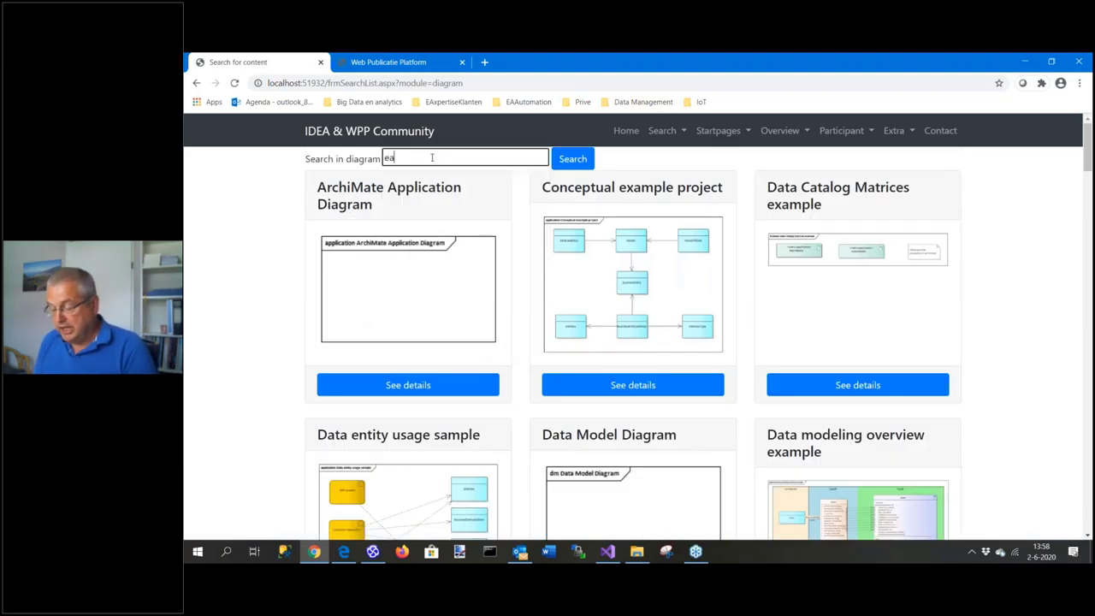
type("ampe")
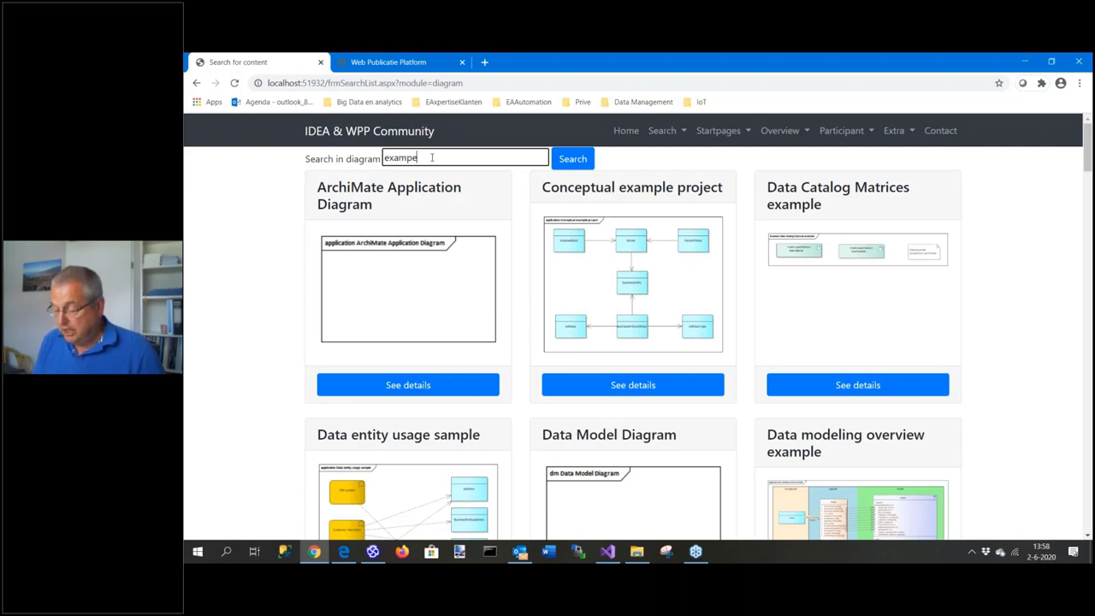
key("BackSpace")
type("le")
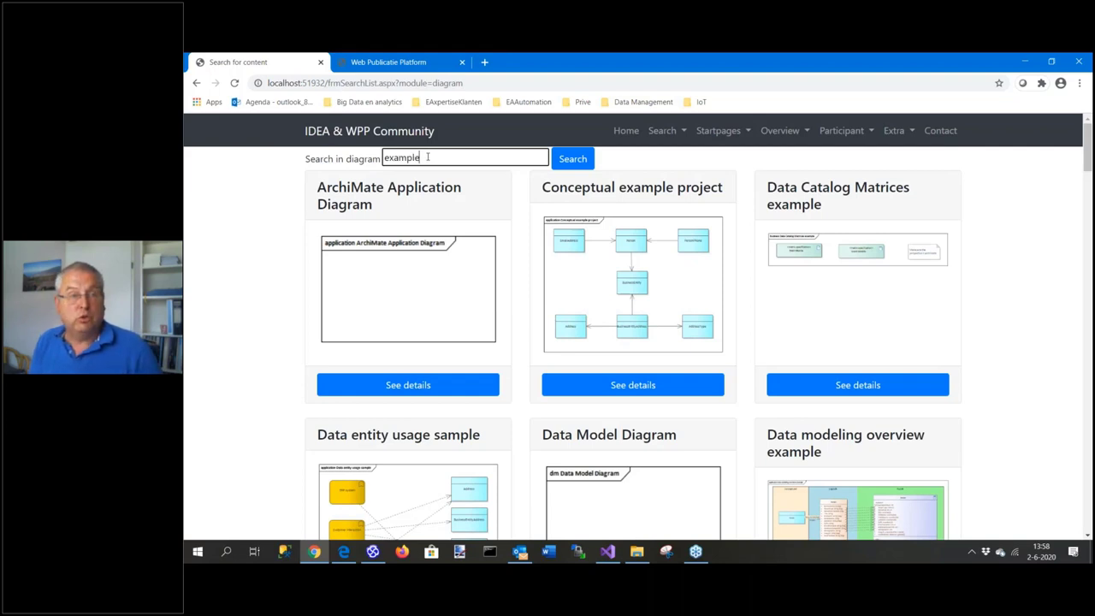
left_click(571, 163)
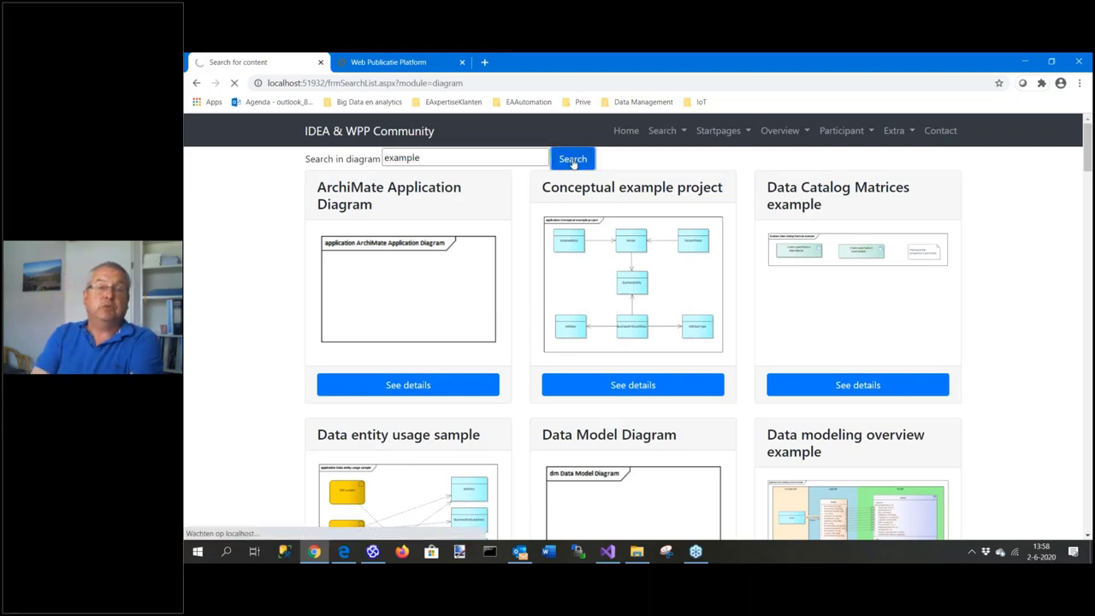
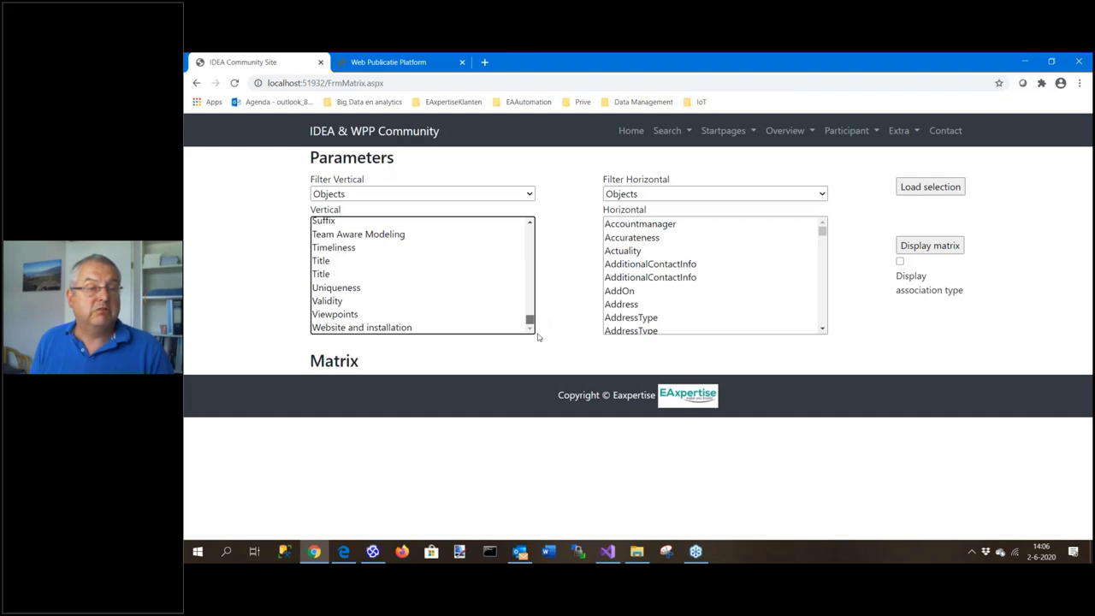
Select the second AdditionalContactInfo through the first BusinessEntityID for the matrix's vertical axis, and Accountmanager through Customer interaction for the horizontal axis
left_click_drag(532, 316, 396, 222)
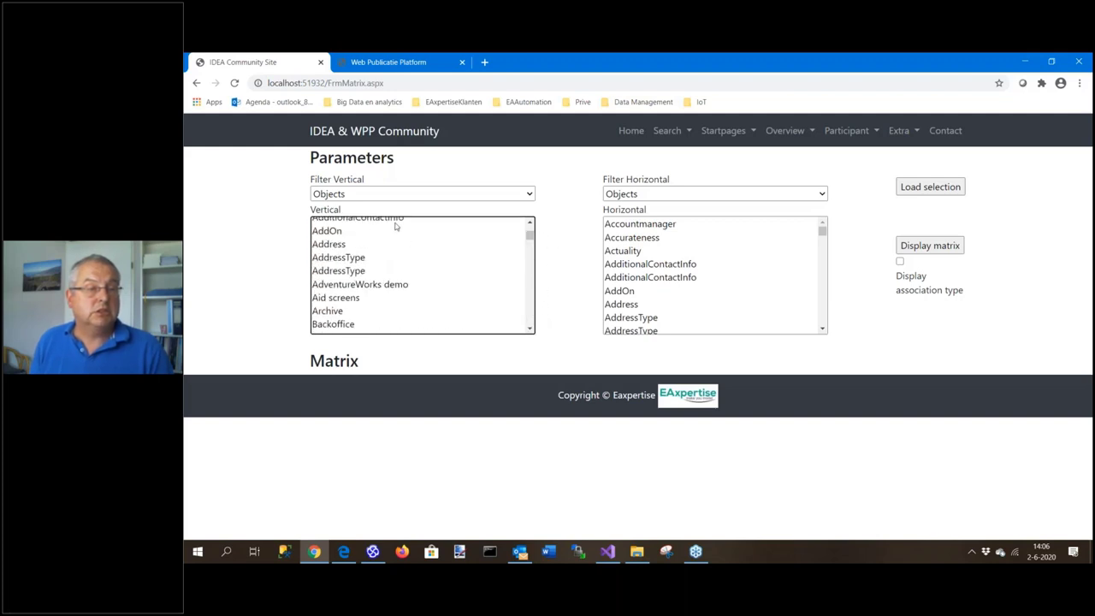
left_click(347, 219)
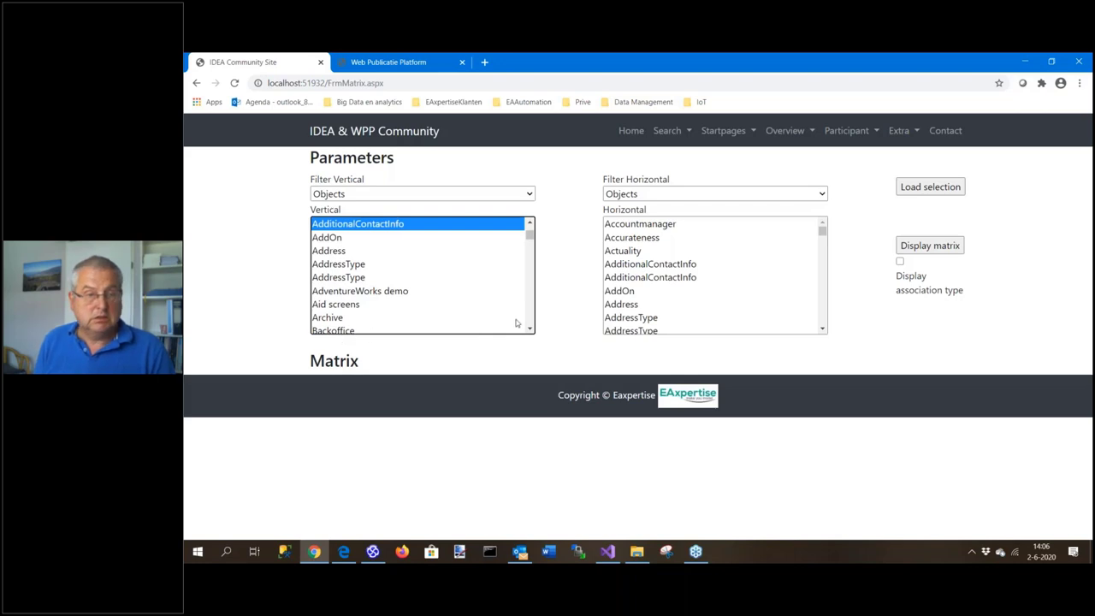
left_click_drag(488, 328, 479, 308)
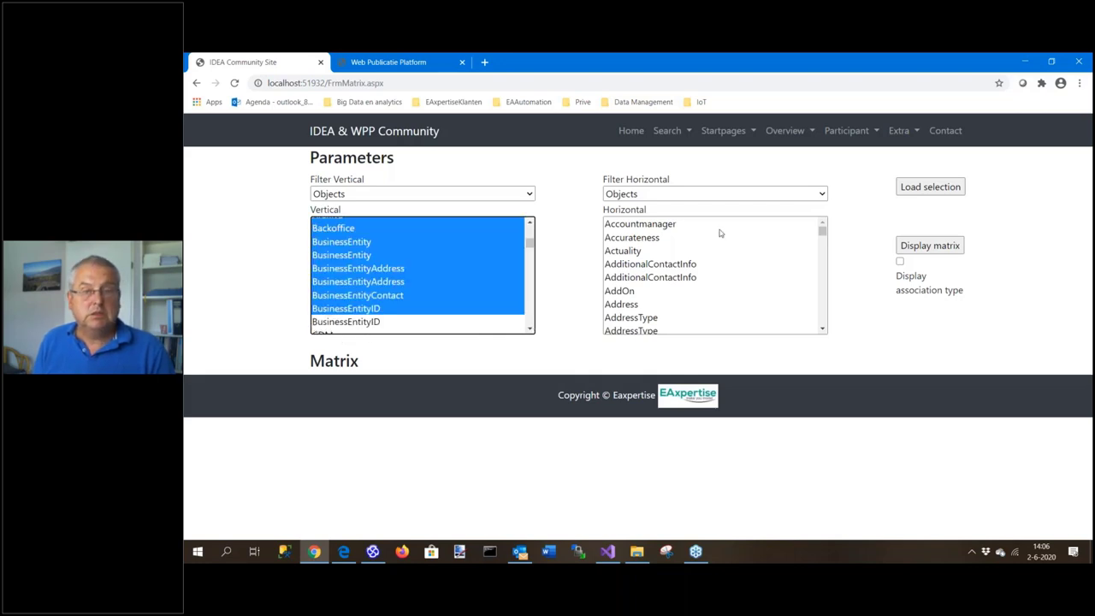
left_click(666, 227)
left_click(823, 322)
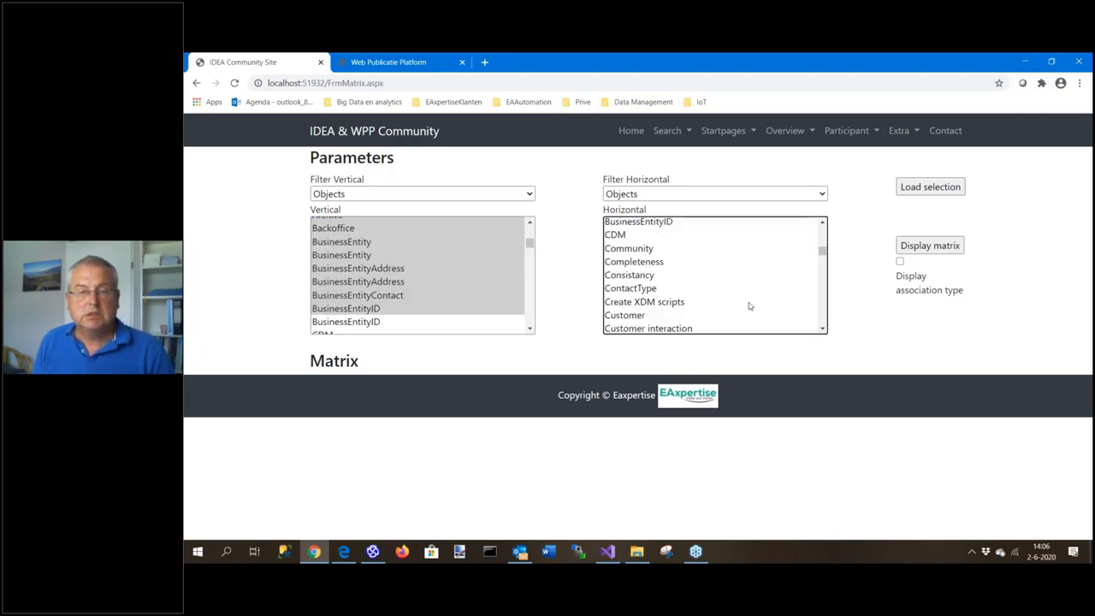
scroll(750, 306, "down", 1)
left_click(638, 276, "shift")
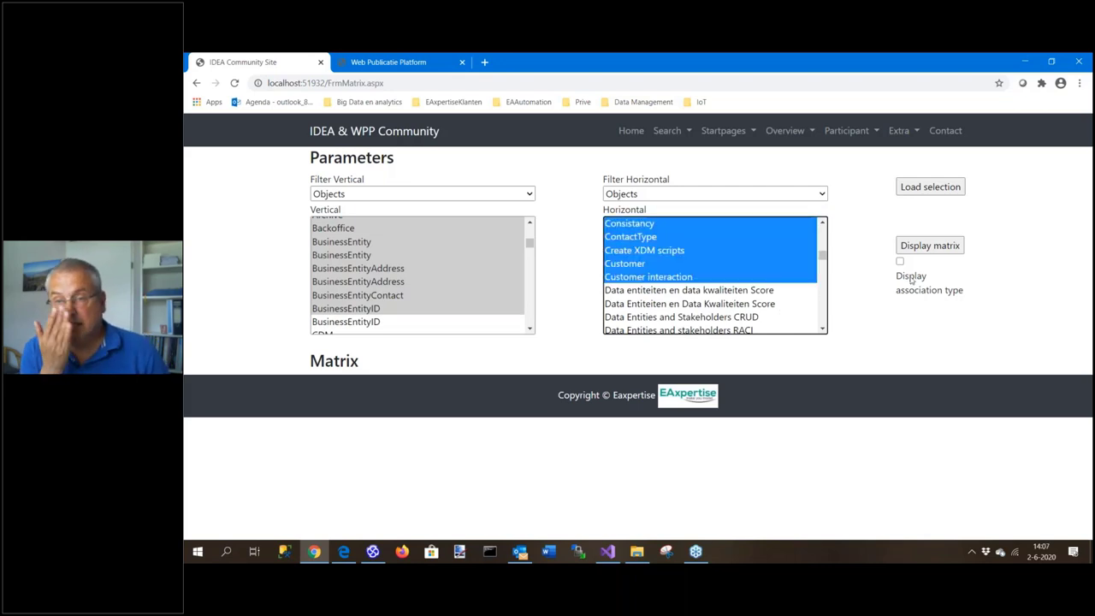
Display the matrix for the selected objects and review its relations down to the BusinessEntityID row
left_click(921, 248)
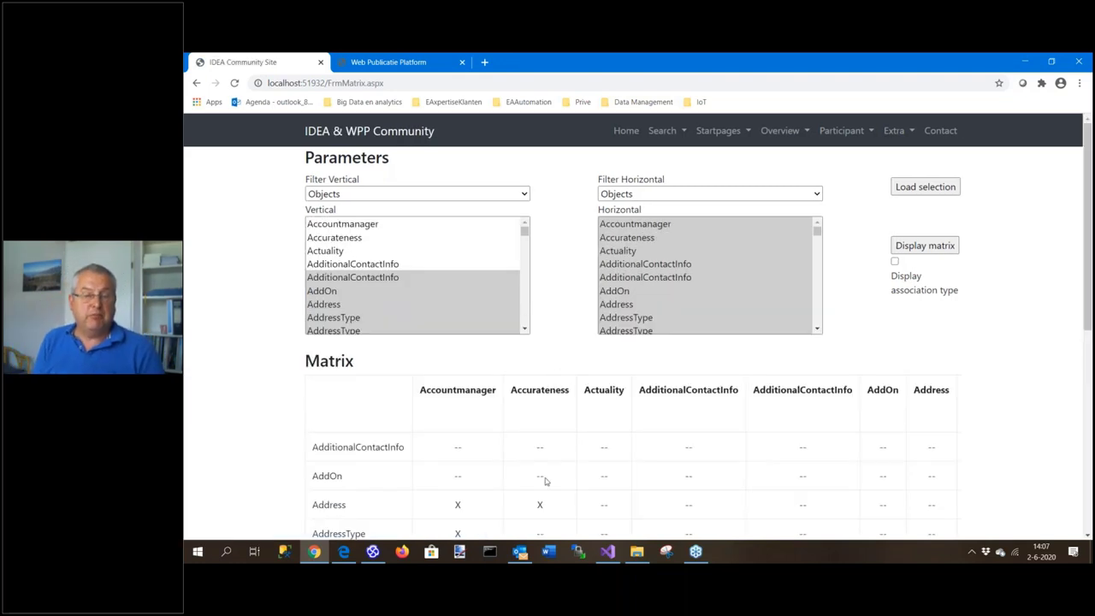
scroll(527, 433, "down", 5)
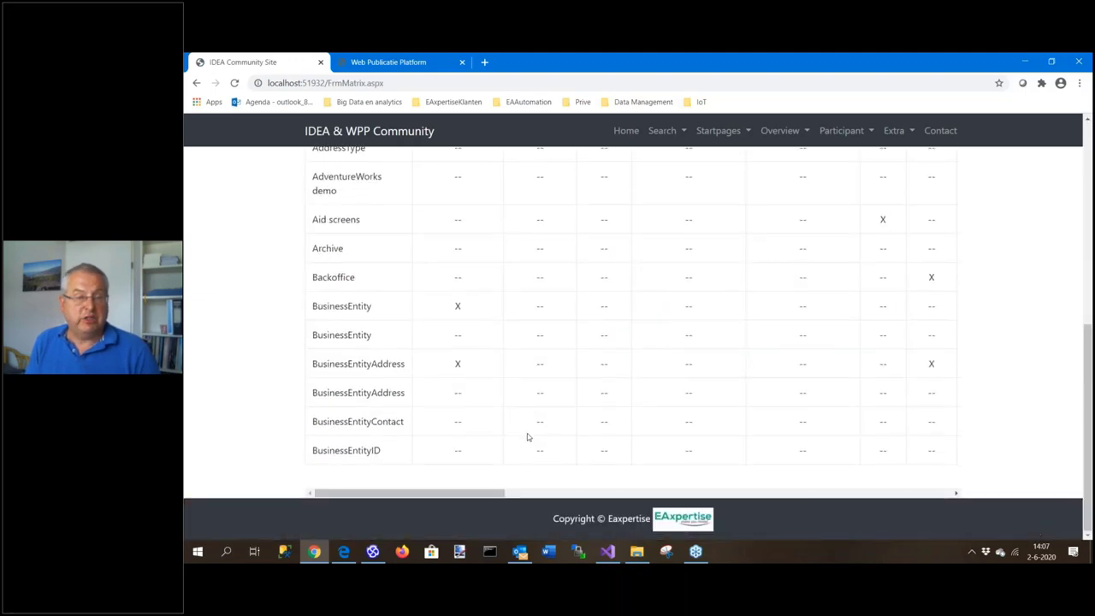
scroll(527, 437, "up", 3)
scroll(526, 437, "down", 1)
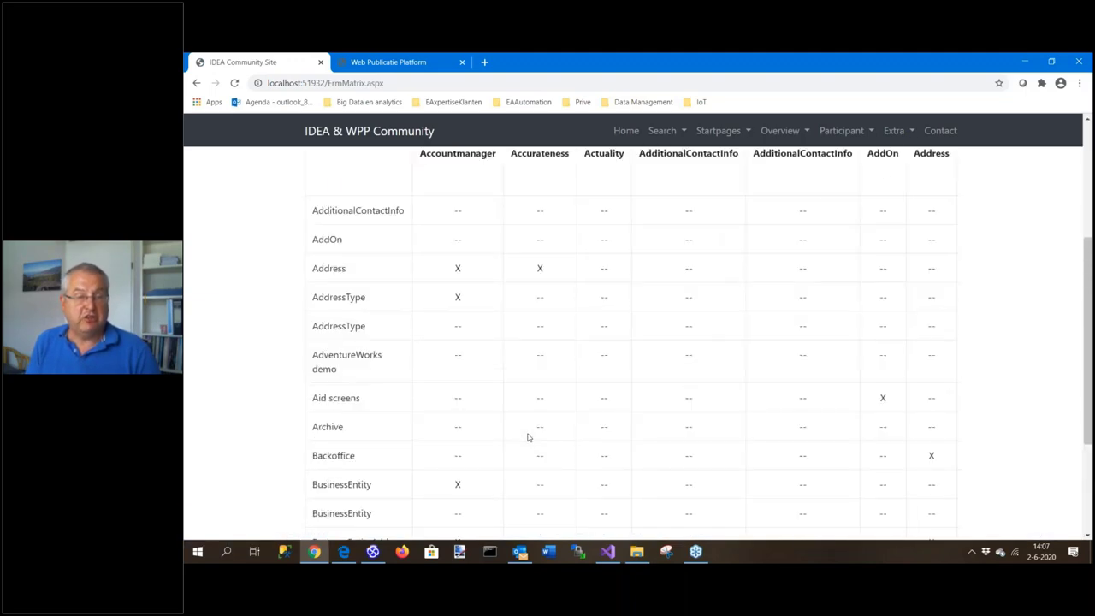
scroll(528, 437, "down", 2)
scroll(527, 437, "up", 5)
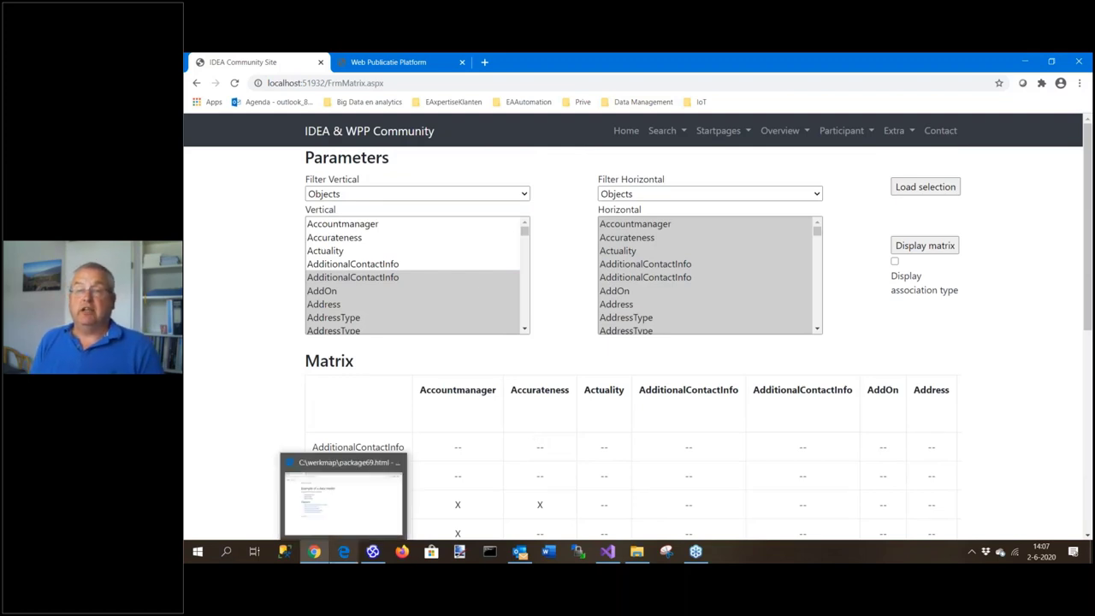
Limit the horizontal objects to Accountmanager through the first AddressType and redisplay the matrix with association types
left_click(616, 226)
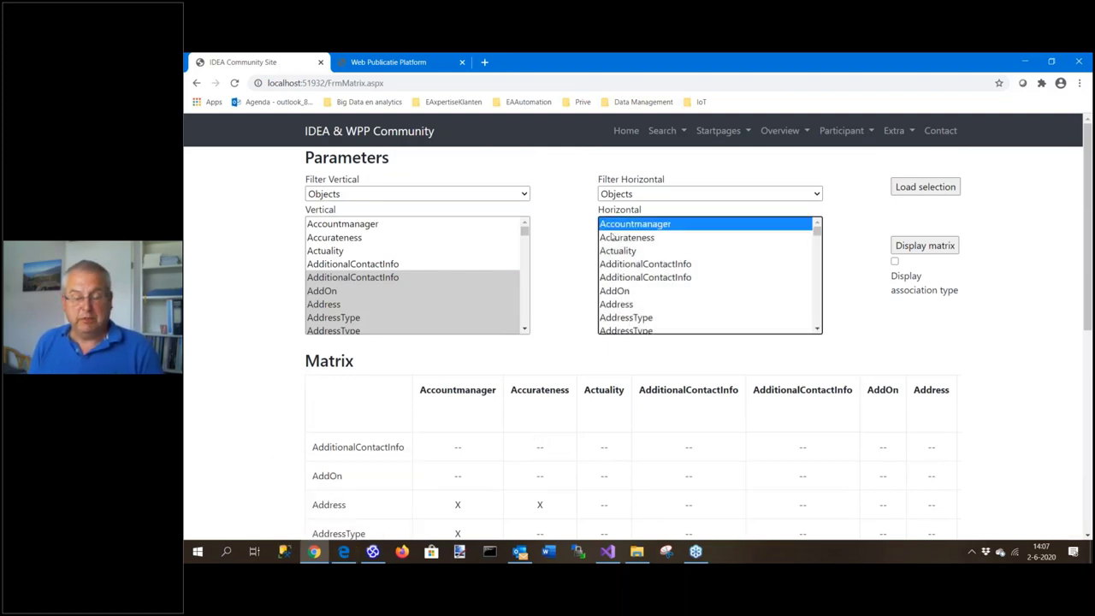
left_click(633, 319, "shift")
left_click(894, 262)
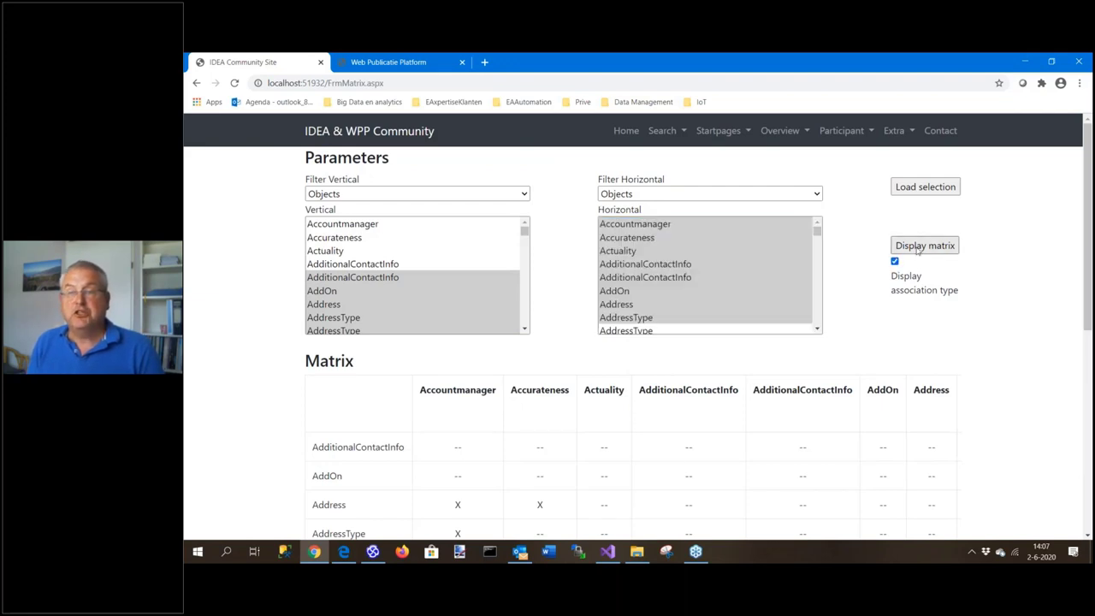
left_click(919, 250)
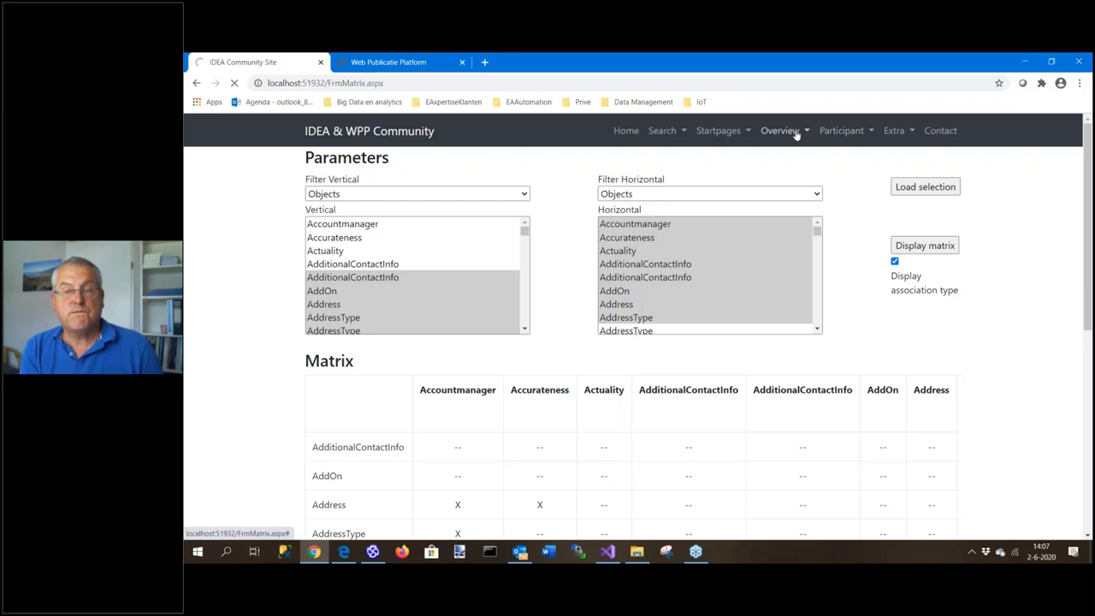
Open the community site's release notes overview
left_click(894, 133)
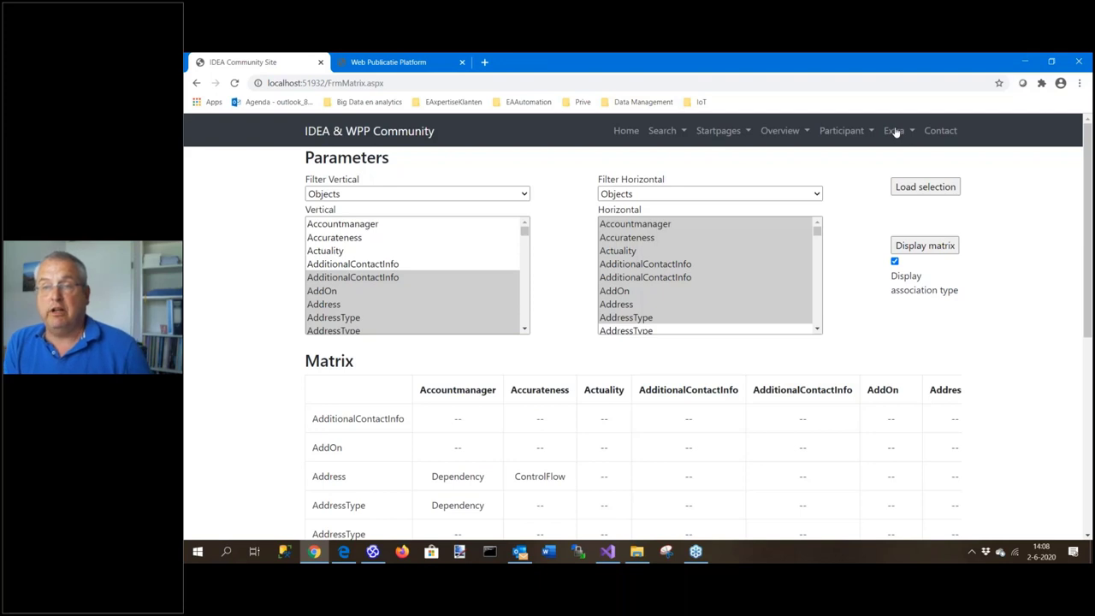
left_click(895, 130)
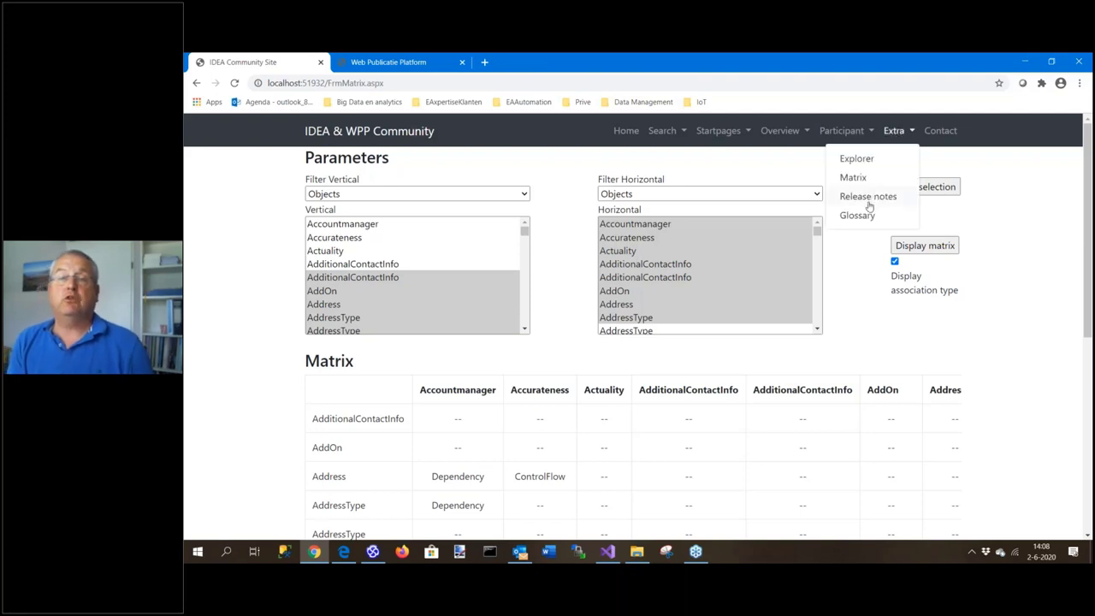
left_click(868, 197)
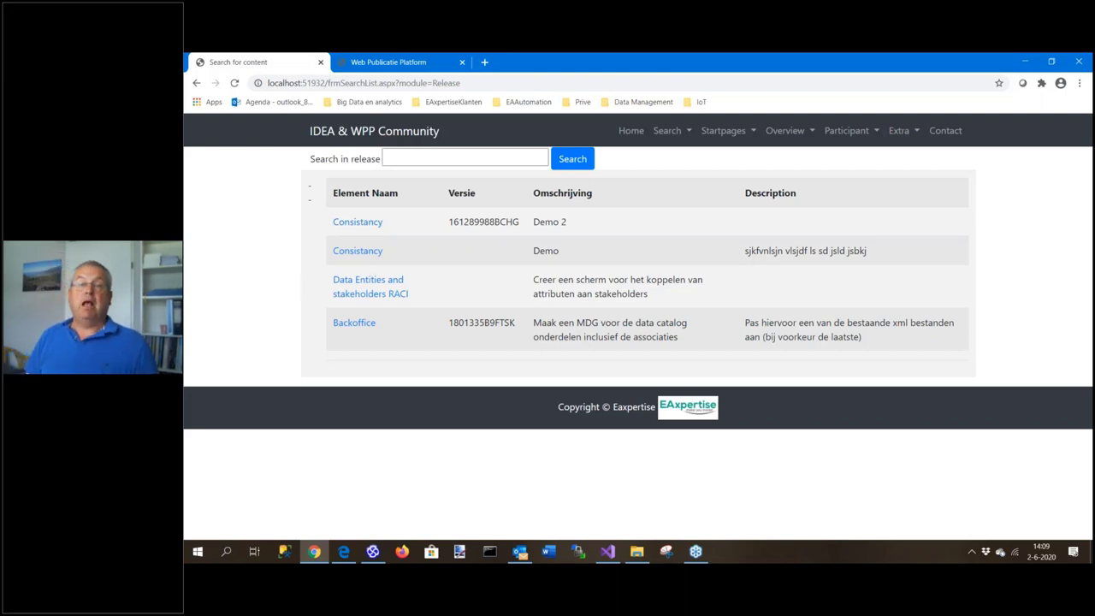
Open the form factory and filter its tree to show only the Content items
left_click(790, 135)
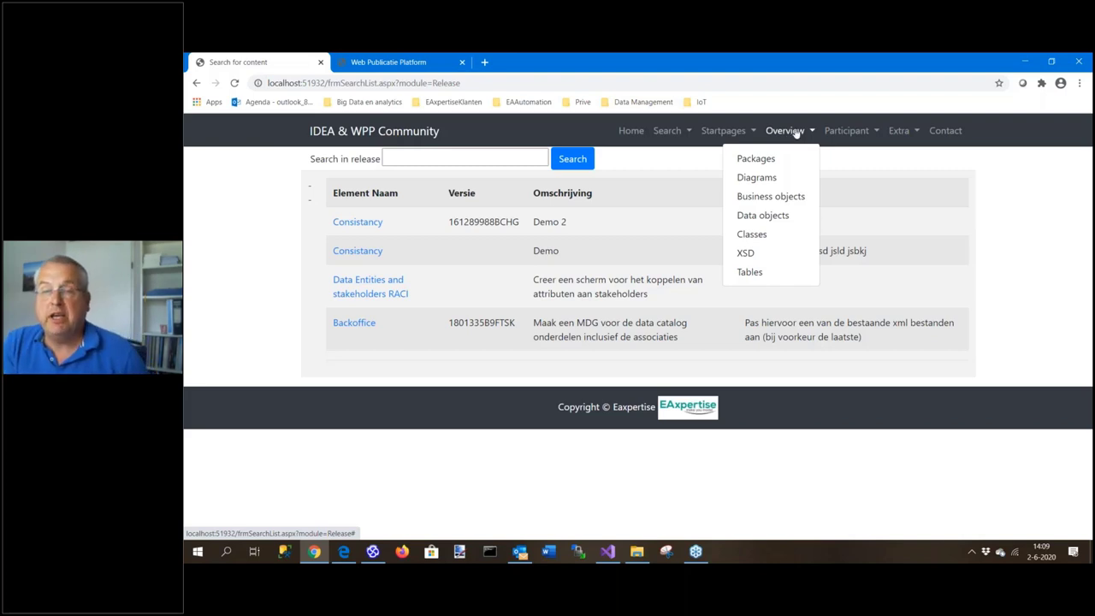
left_click(844, 131)
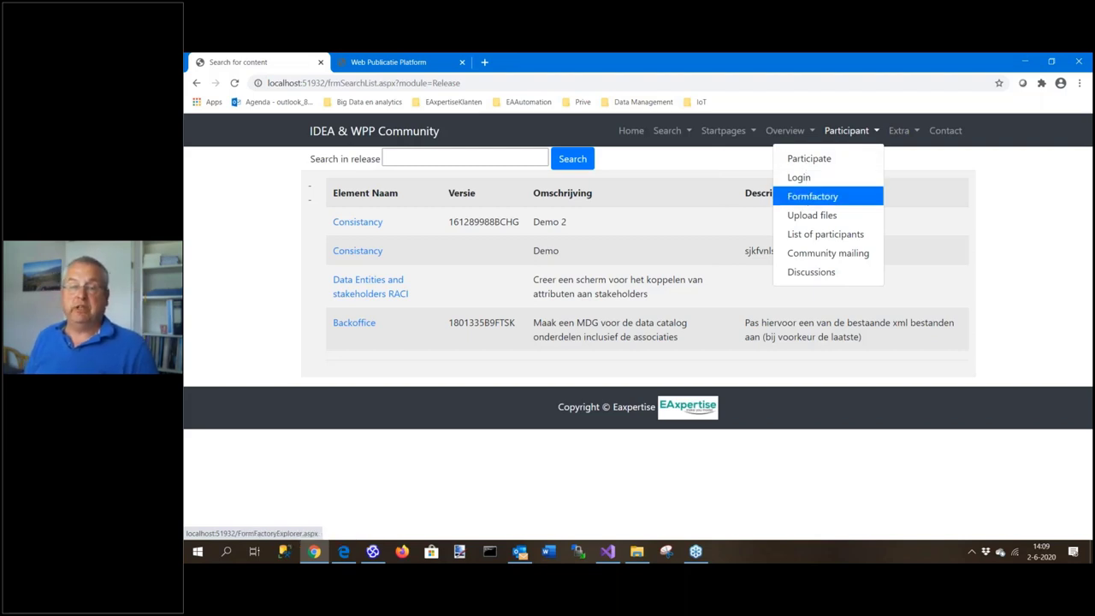
left_click(805, 198)
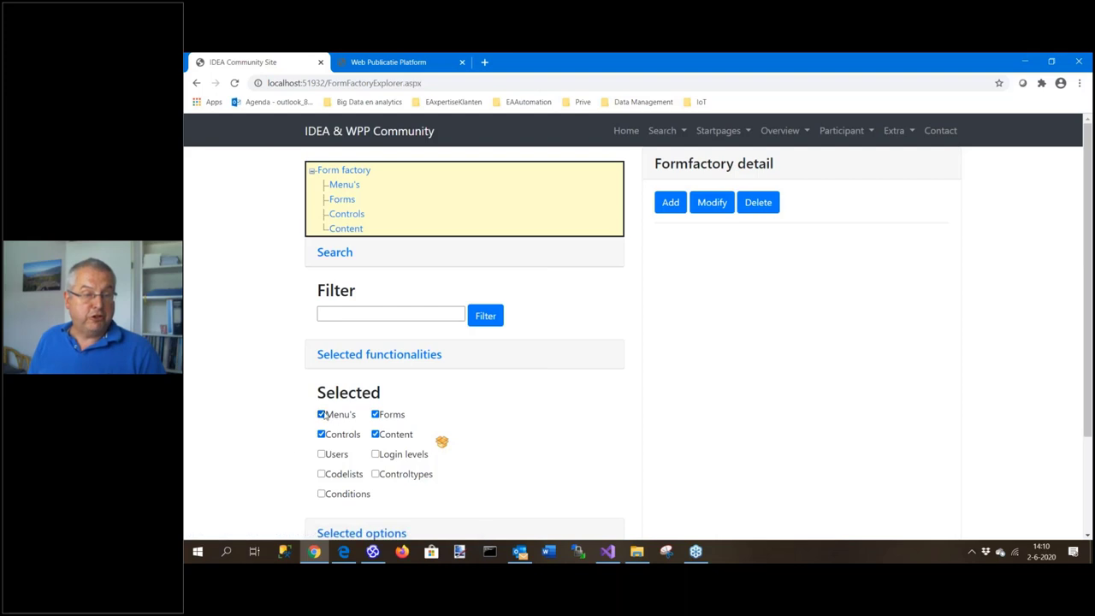
left_click(321, 414)
left_click(322, 435)
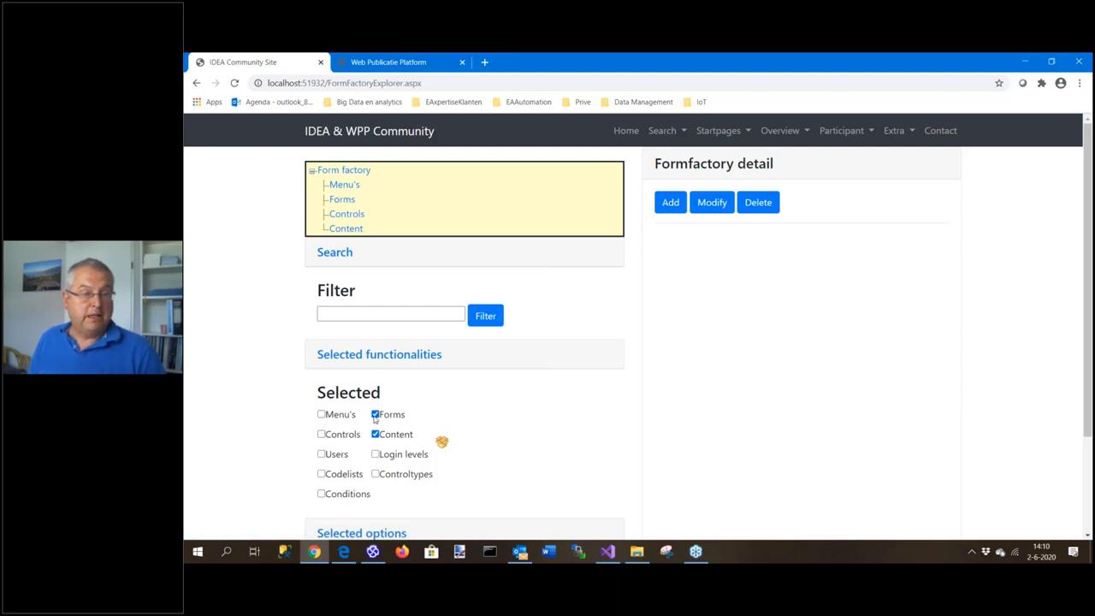
left_click(374, 415)
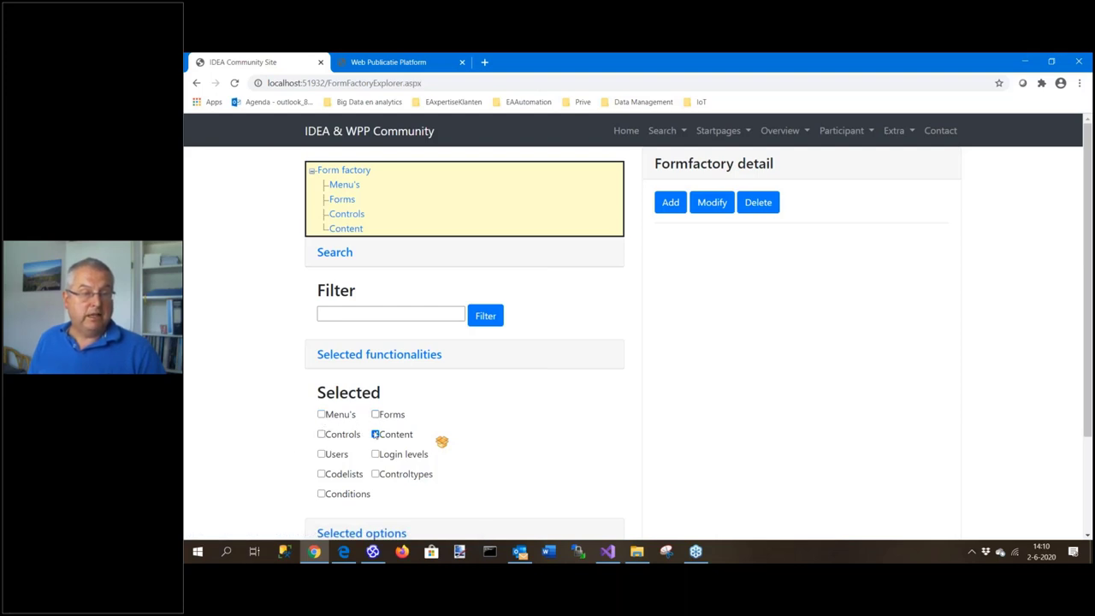
left_click(484, 315)
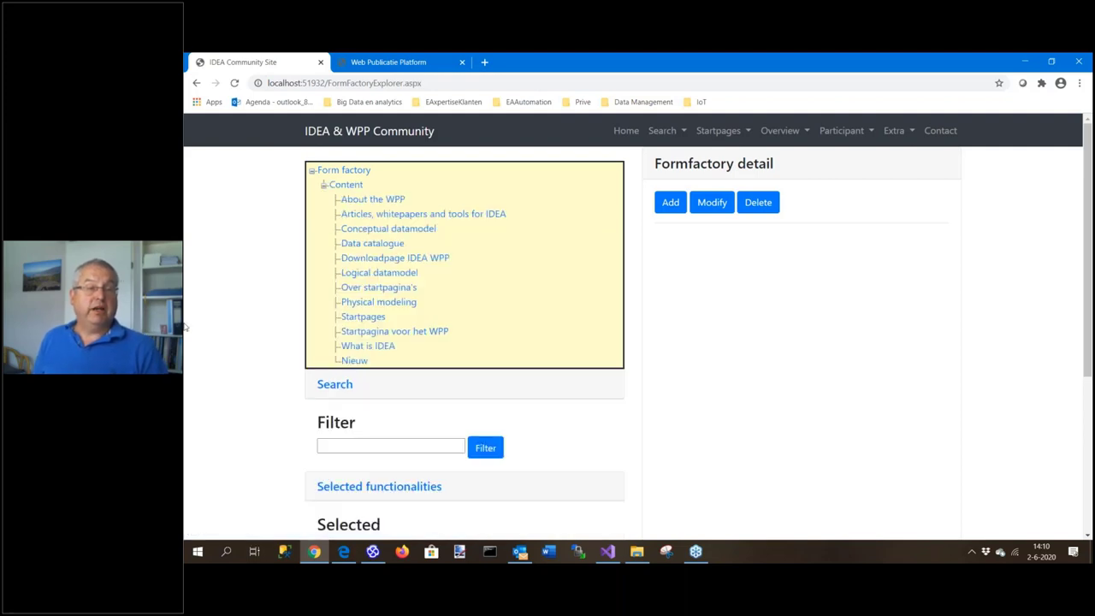
Open the Logical datamodel content item for modification
left_click(366, 277)
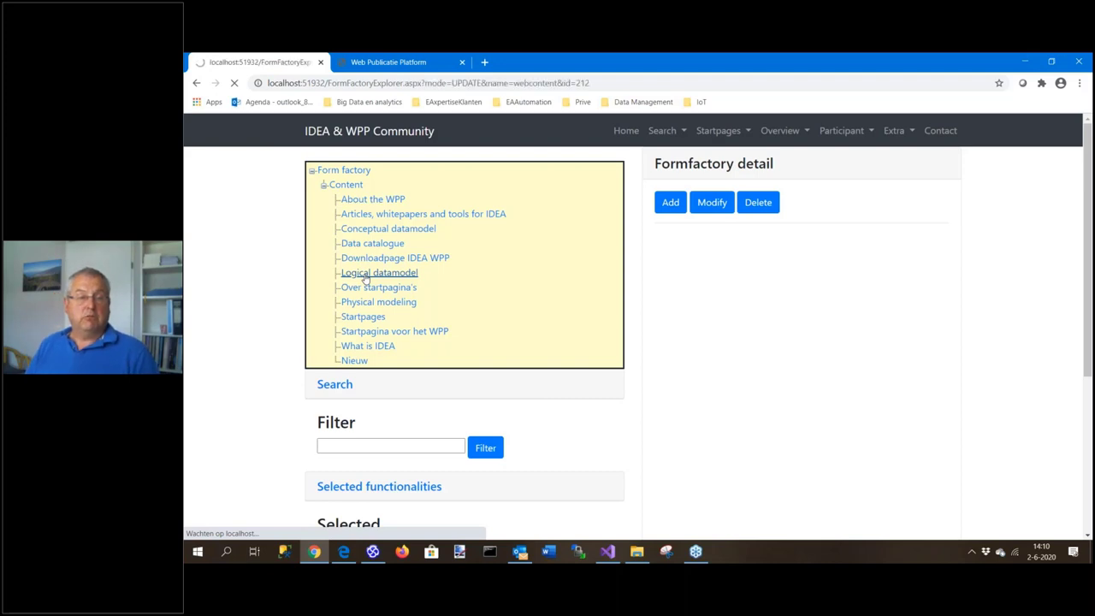
left_click(704, 204)
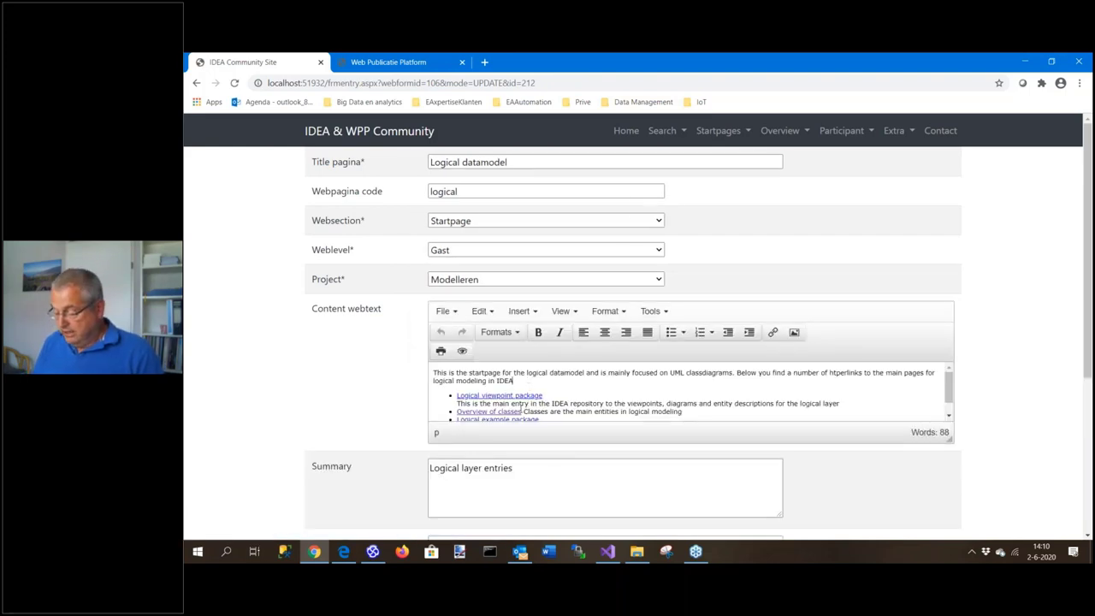
type("..")
key("BackSpace")
key("BackSpace")
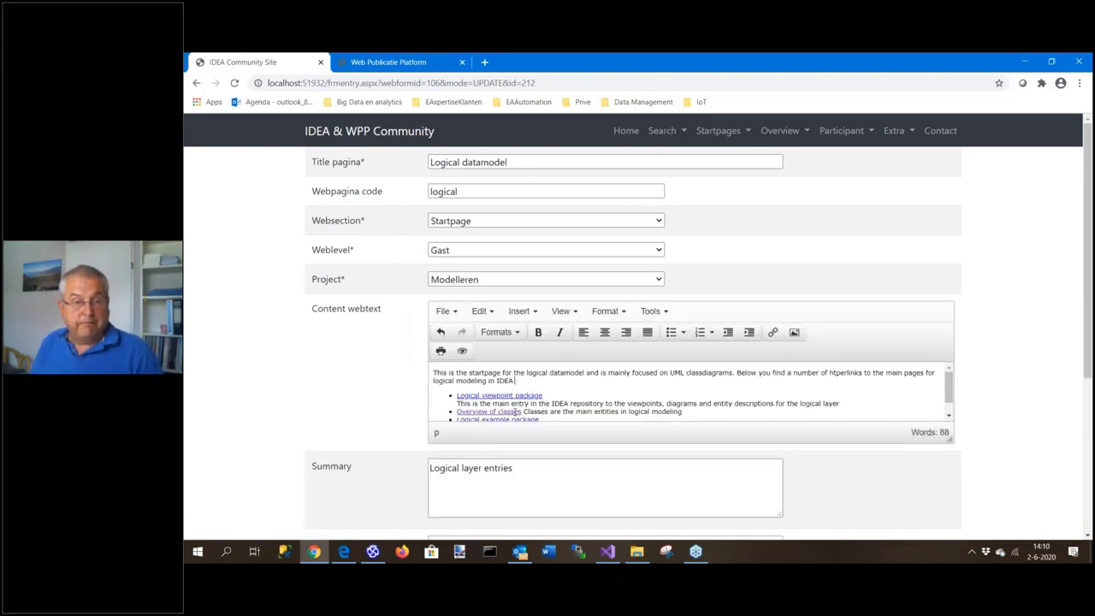
Insert the line "This is a demo at the EA Global Summit" above the existing content webtext
key("ctrl+Home")
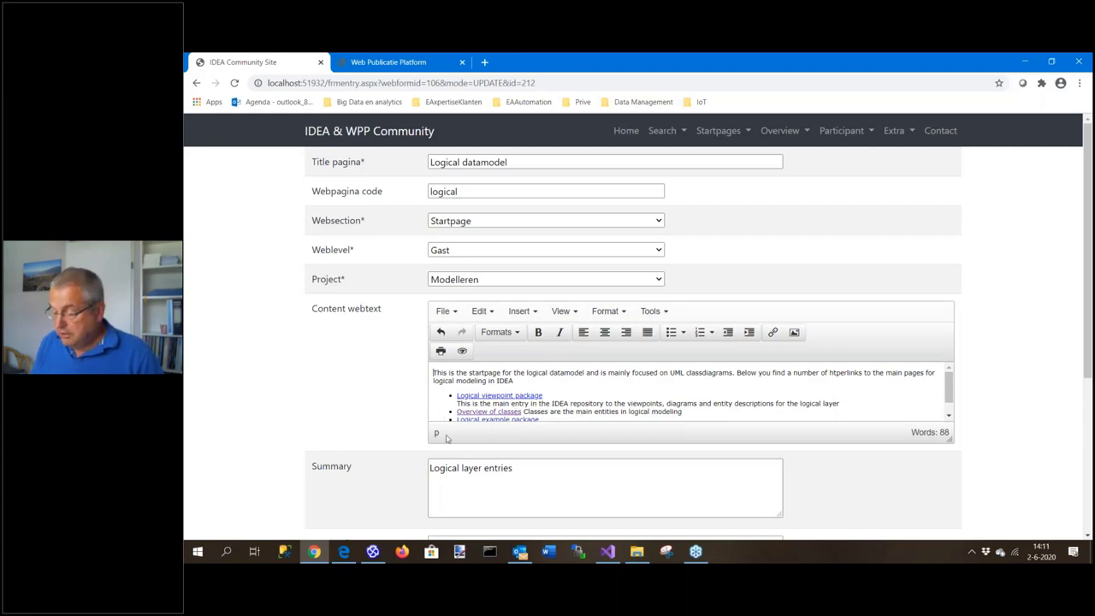
key("Return")
key("Return")
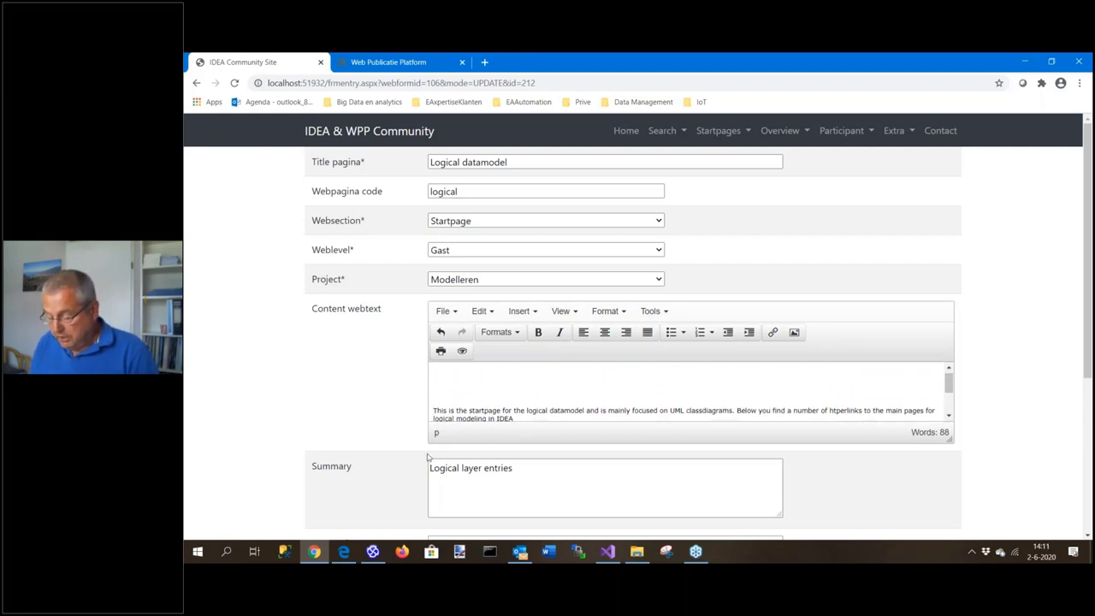
type("This is a dem")
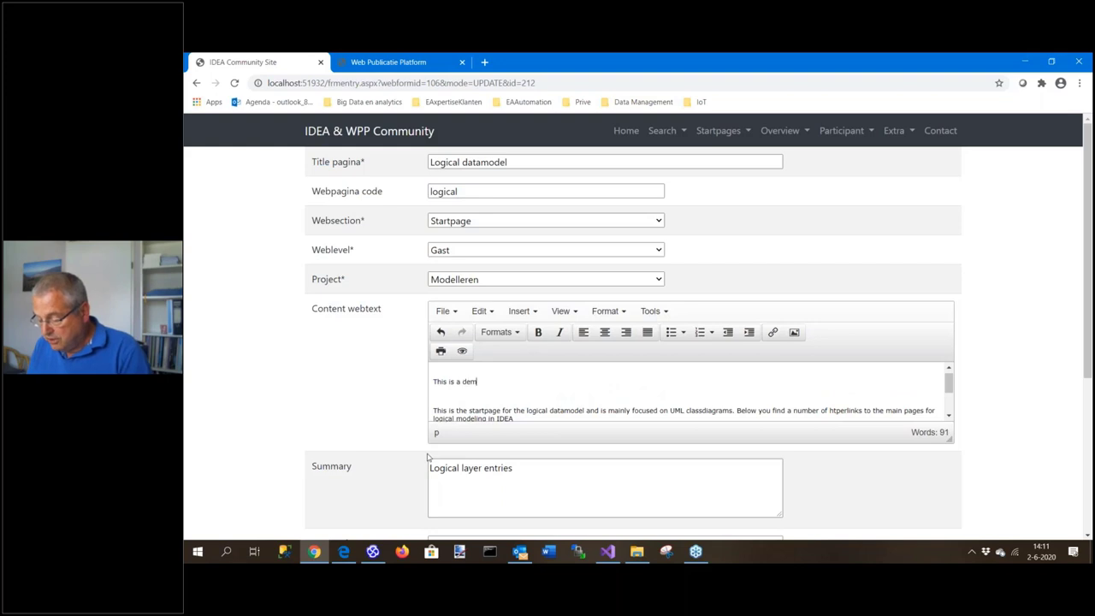
type("o at ther")
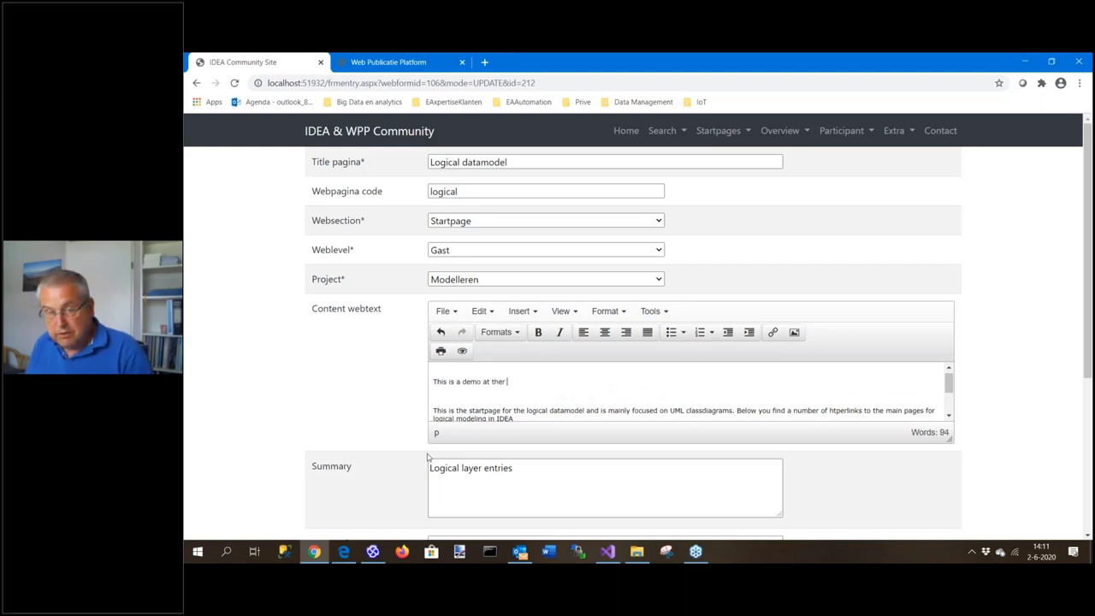
key("BackSpace")
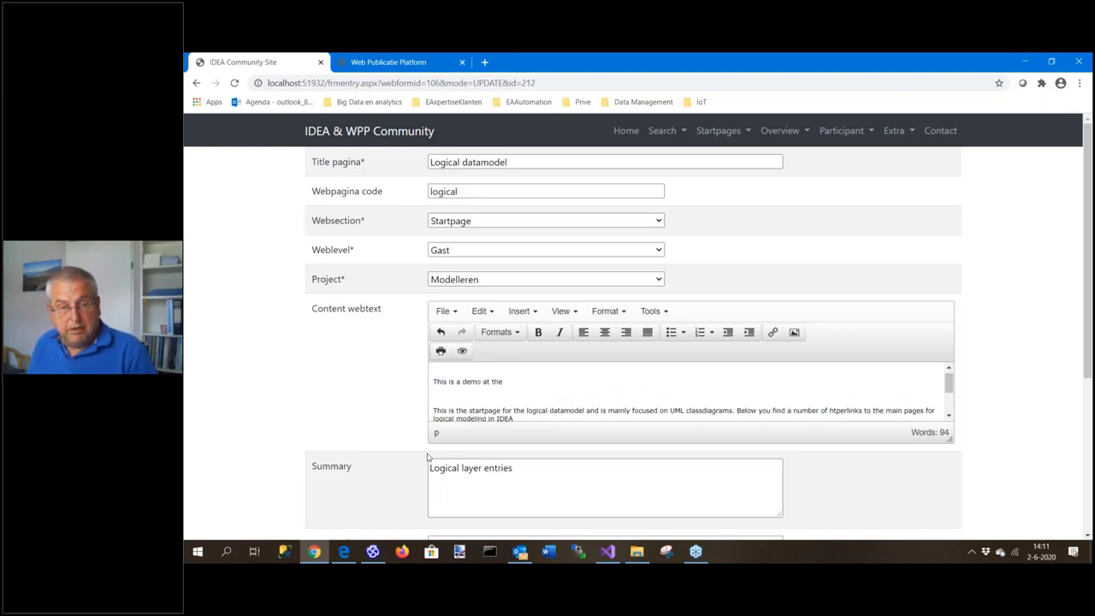
type("EA G")
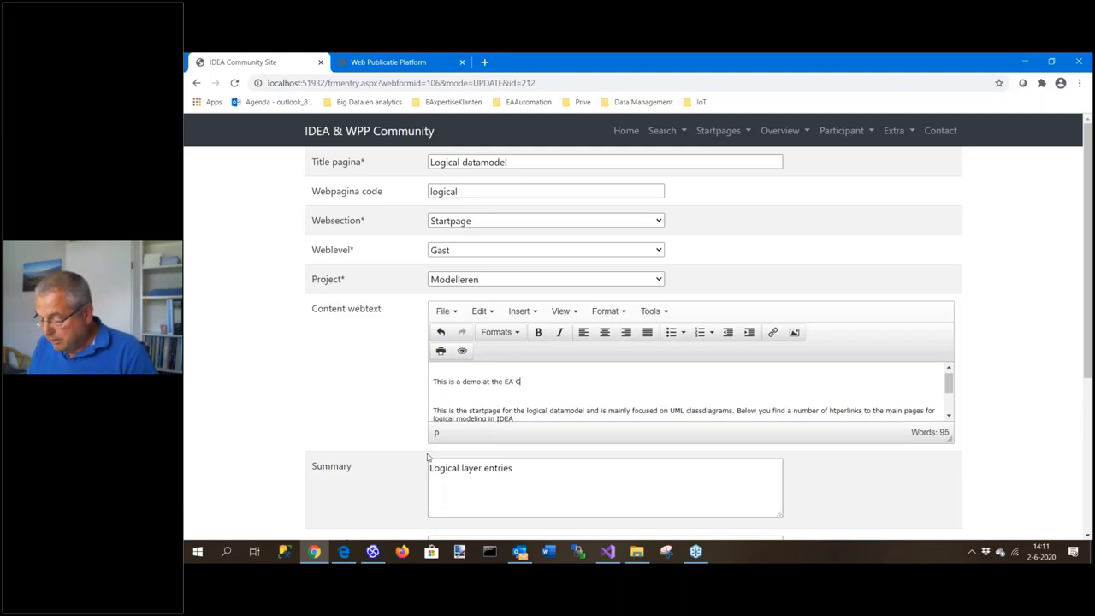
type("lobal Summit")
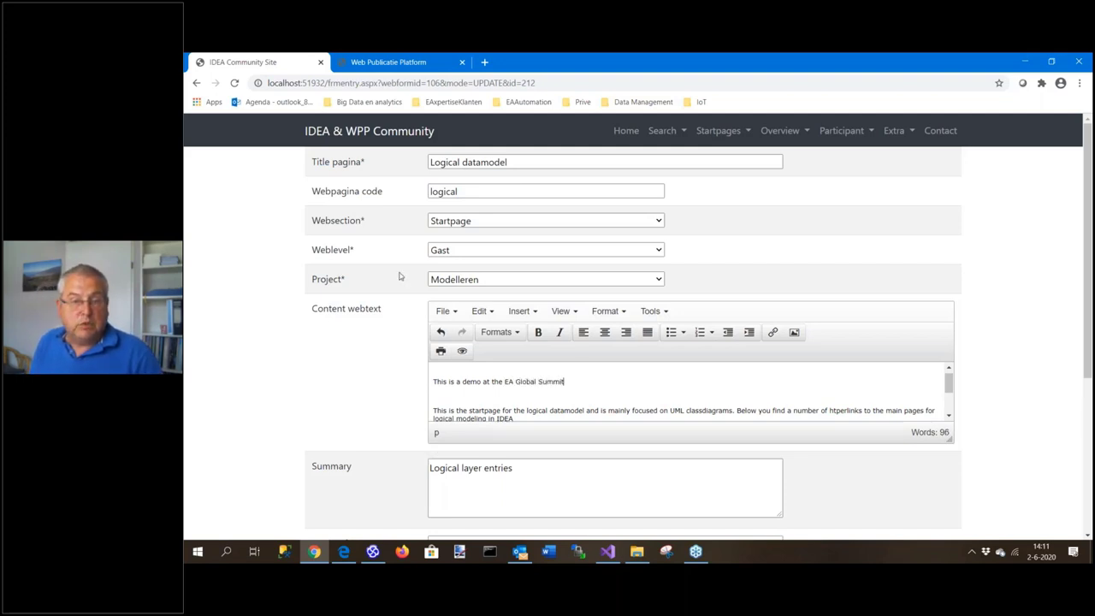
key("Return")
Format the EA Global Summit demo line as a level 2 heading and save the content item
triple_click(507, 385)
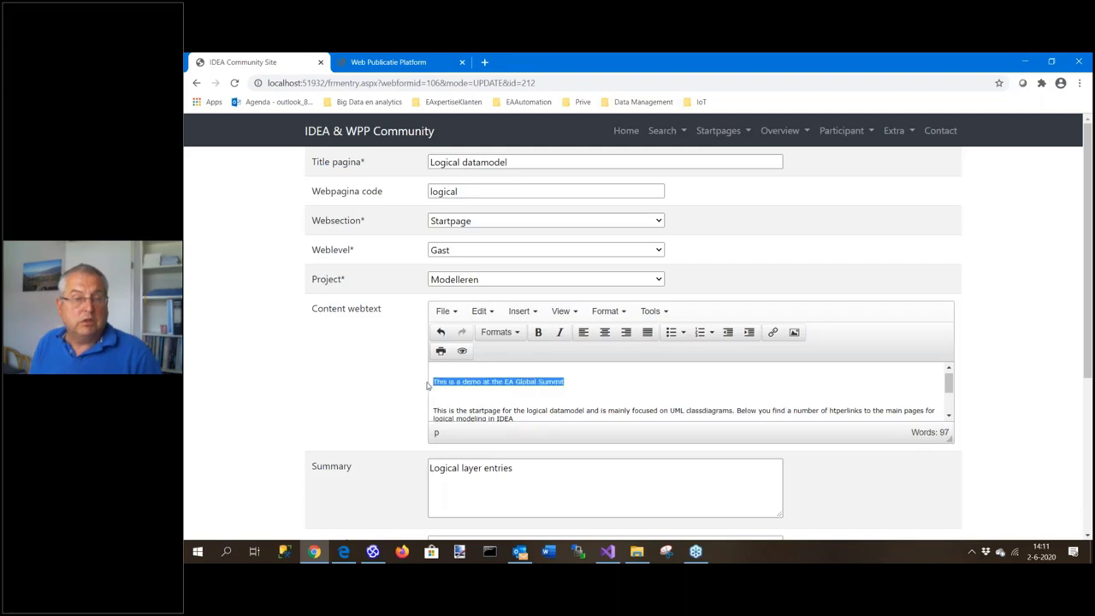
left_click(503, 333)
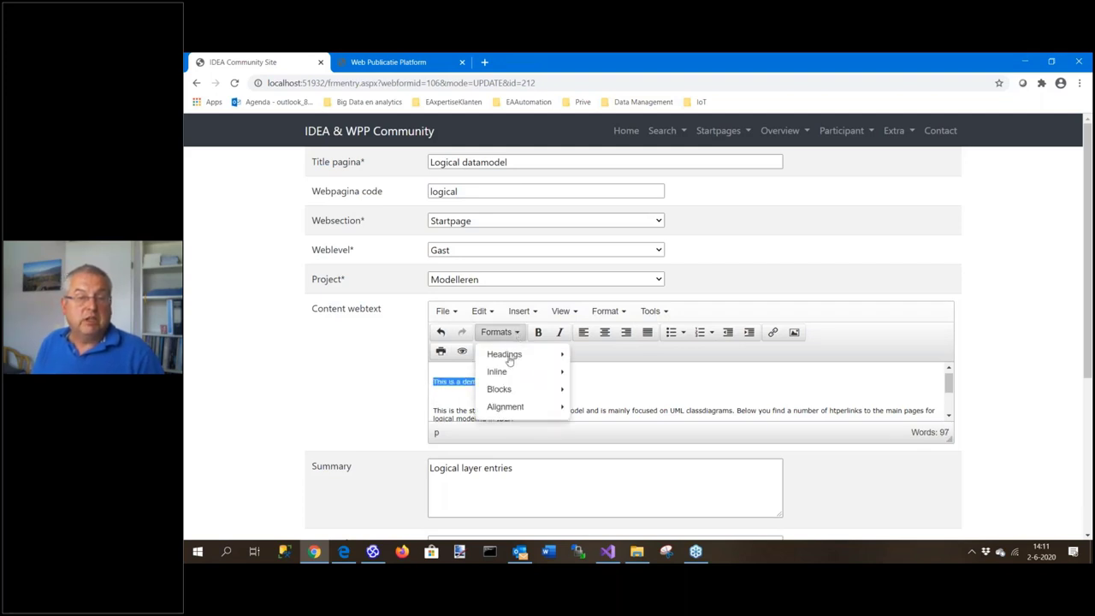
mouse_move(509, 359)
left_click(610, 379)
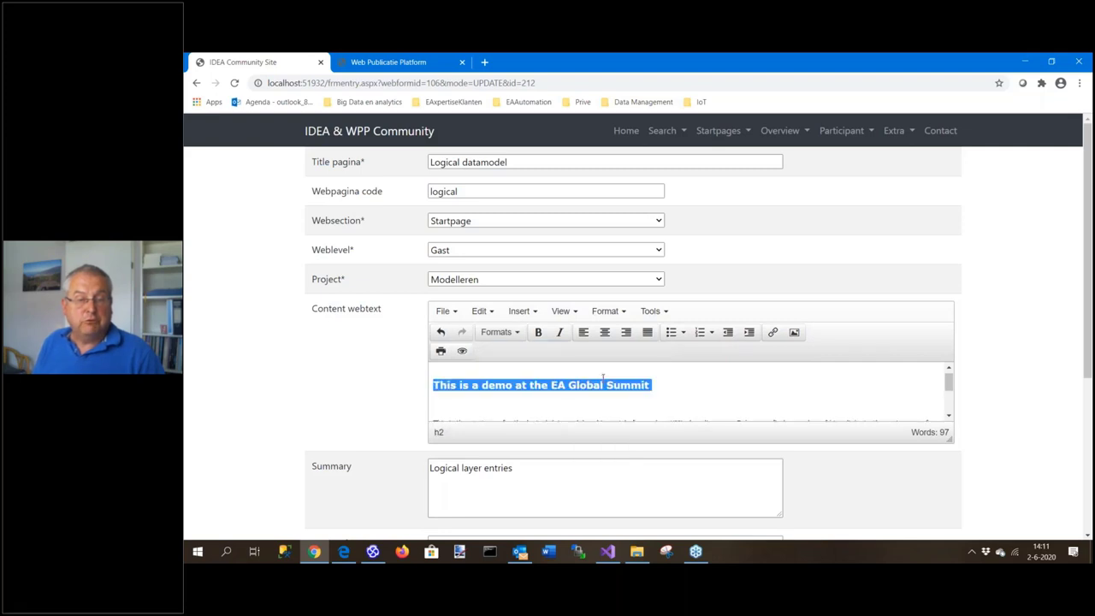
scroll(566, 477, "down", 3)
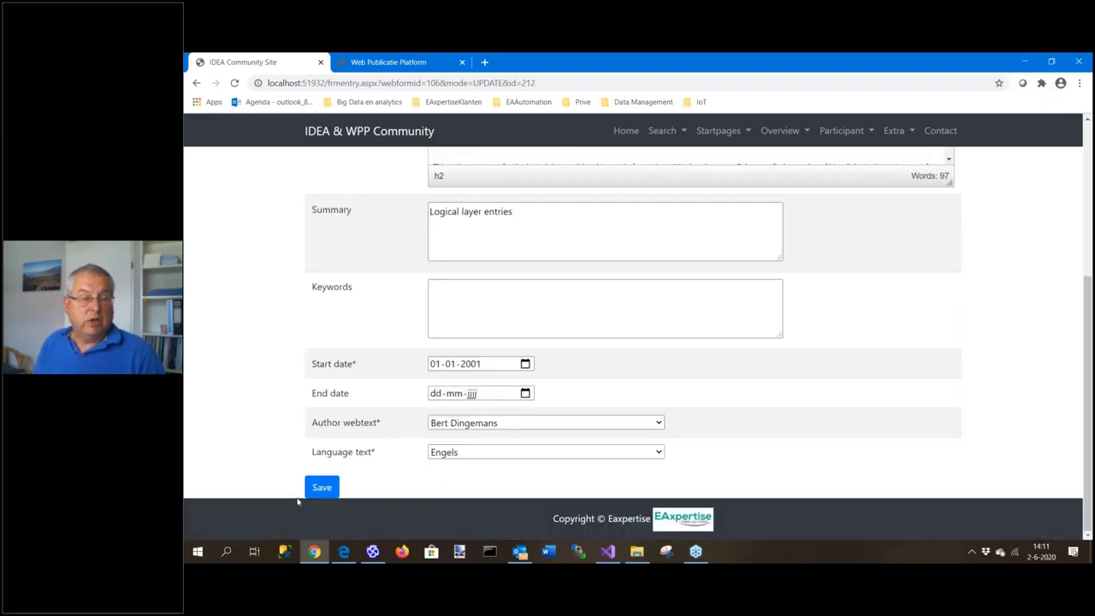
left_click(322, 487)
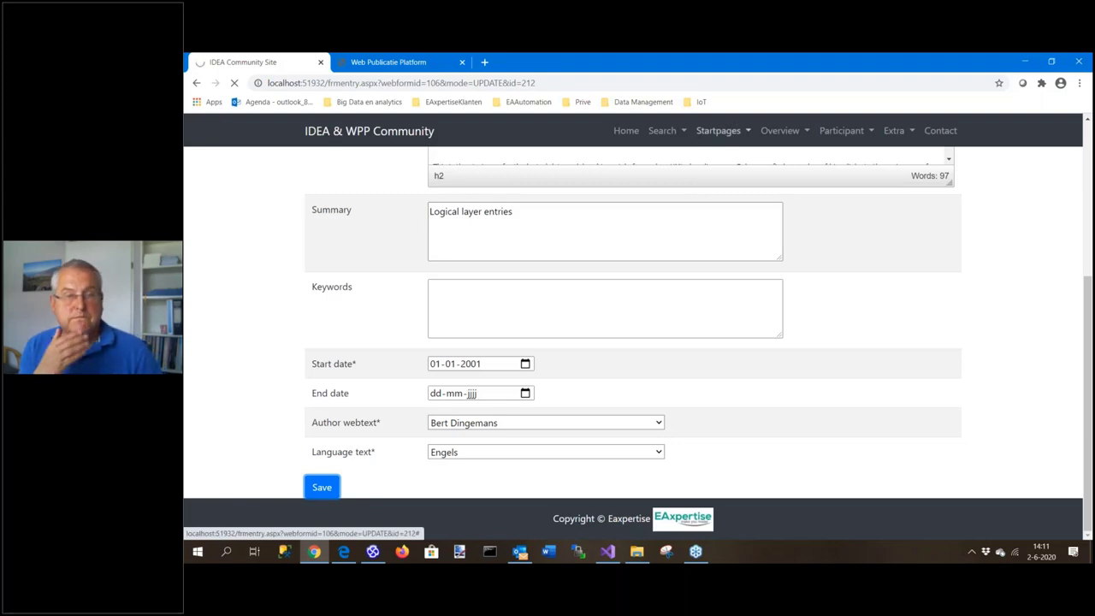
View the Logical startpage to check the added heading
left_click(713, 135)
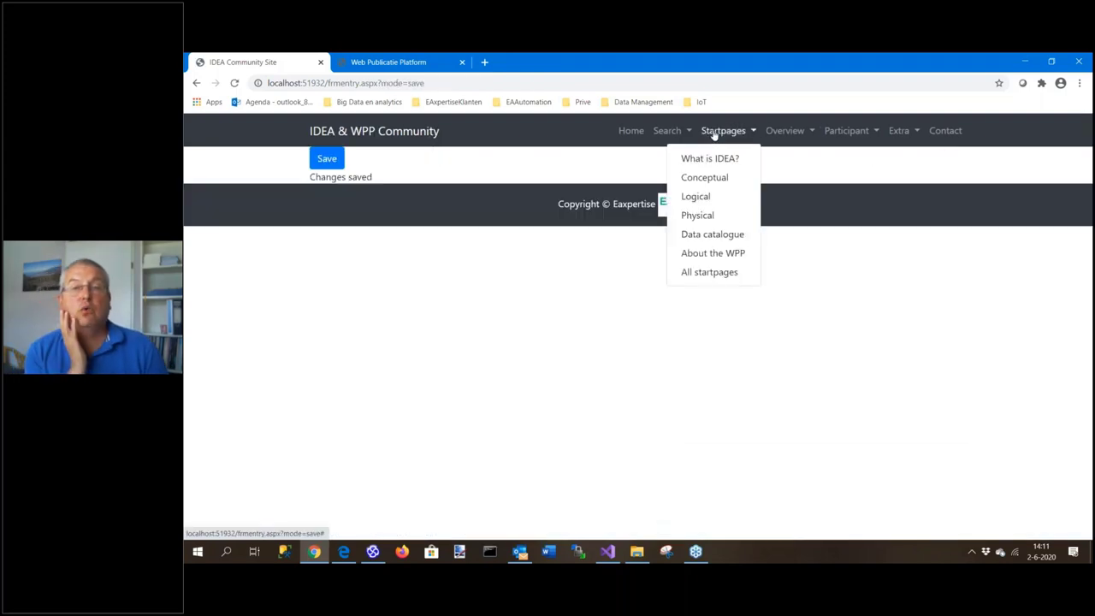
left_click(693, 196)
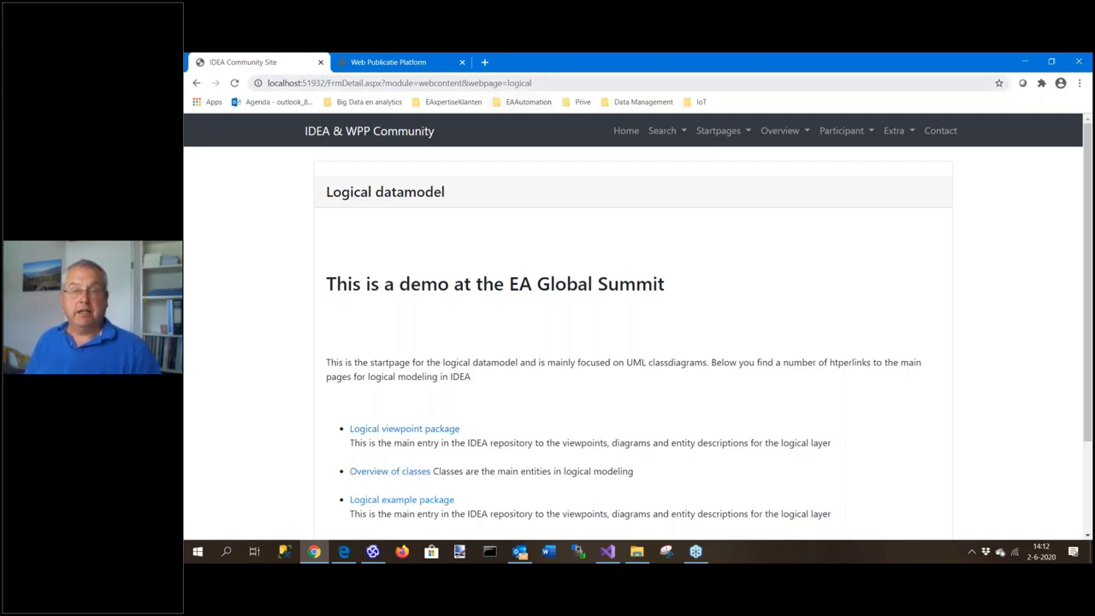
Return to the form factory and filter its tree to show only the Menu's items
left_click(844, 133)
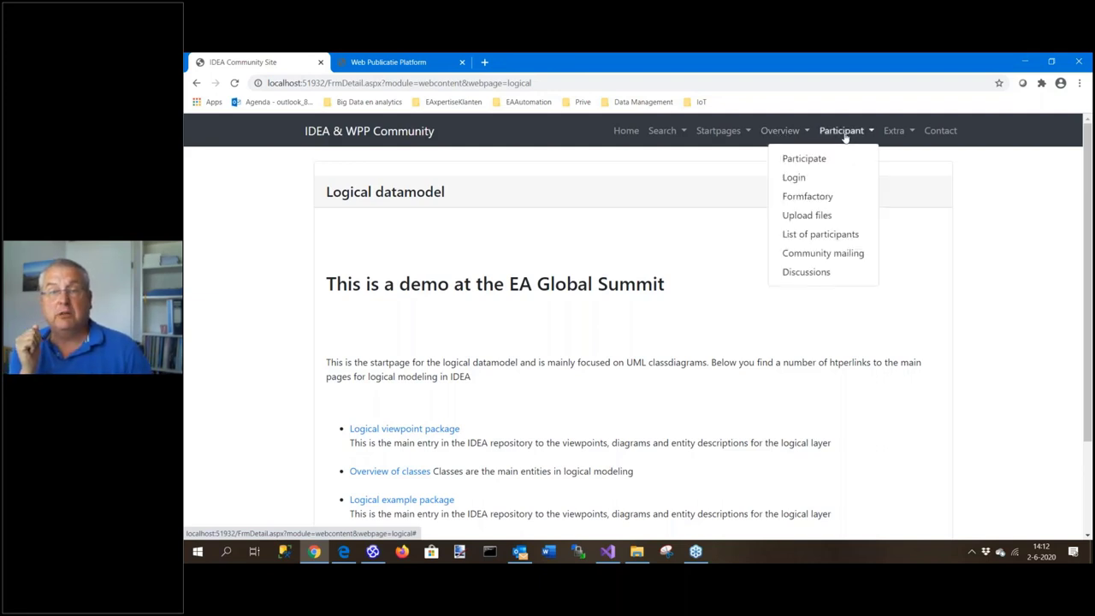
left_click(804, 198)
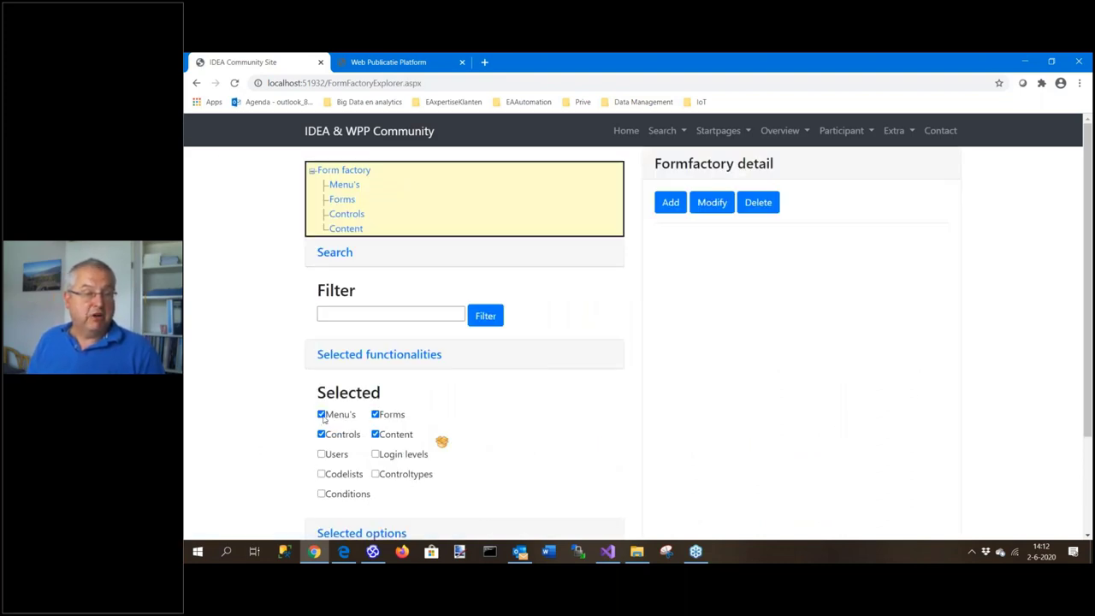
left_click(322, 414)
left_click(321, 415)
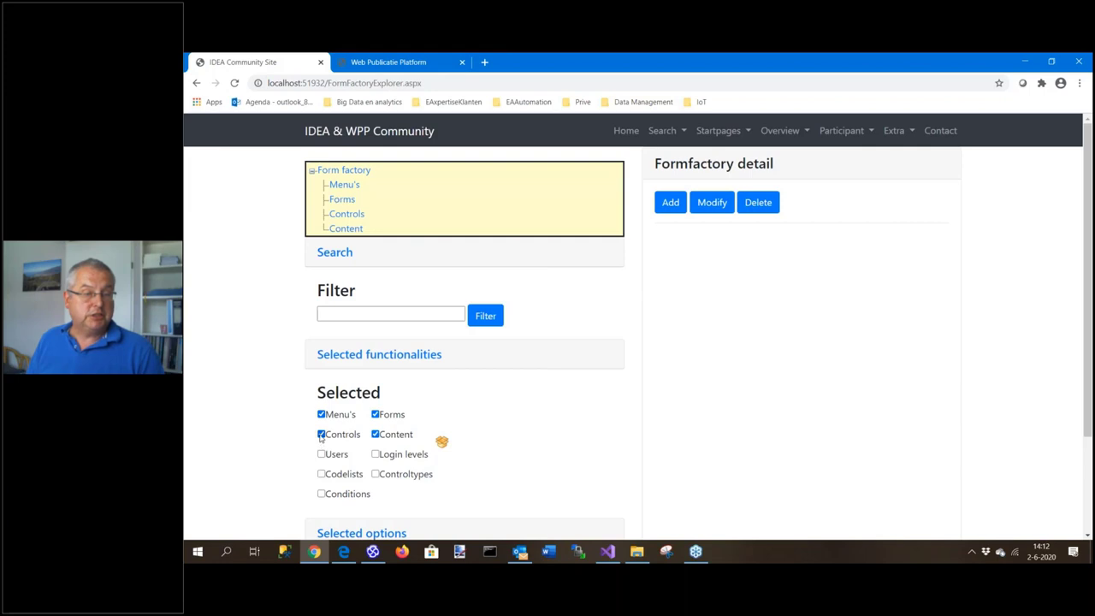
left_click(321, 434)
left_click(375, 414)
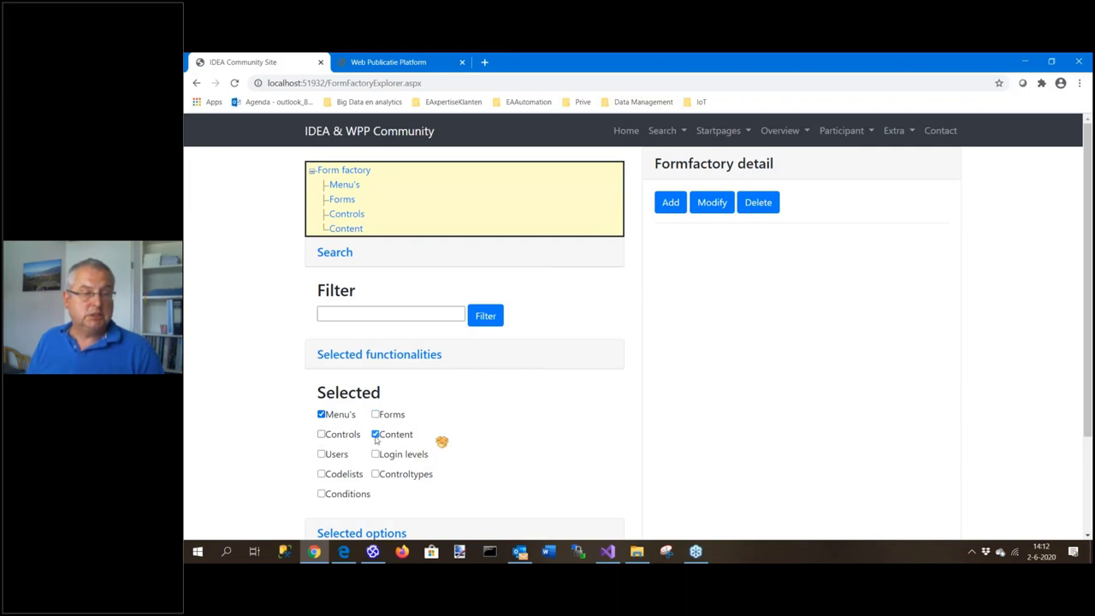
left_click(375, 434)
left_click(480, 320)
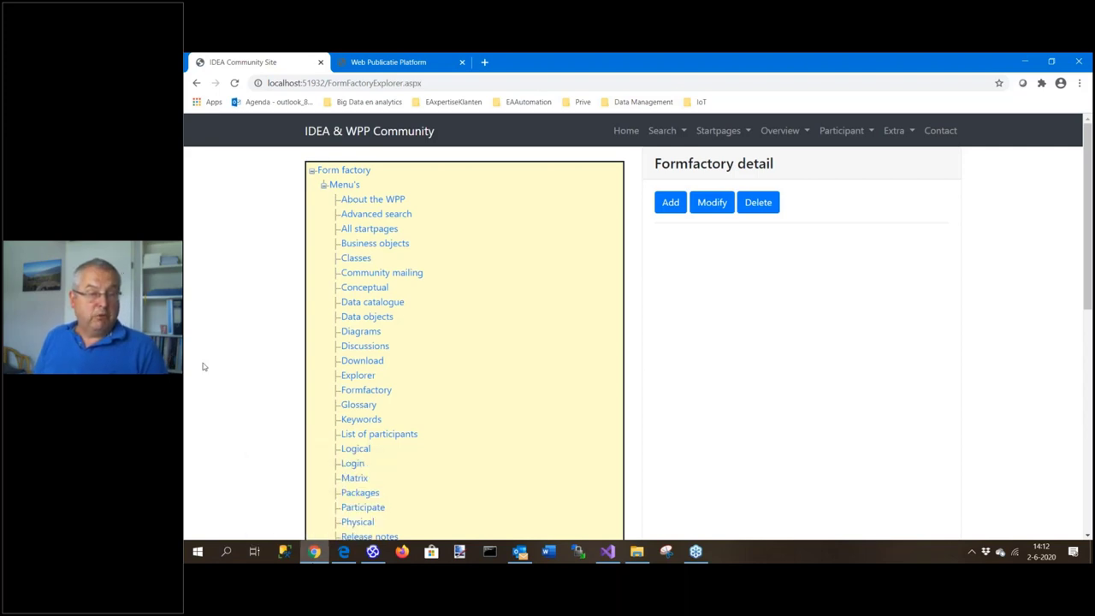
Modify the Formfactory menu item, setting its menu title to "Formfactoryfor Custodian", and save it
left_click(350, 393)
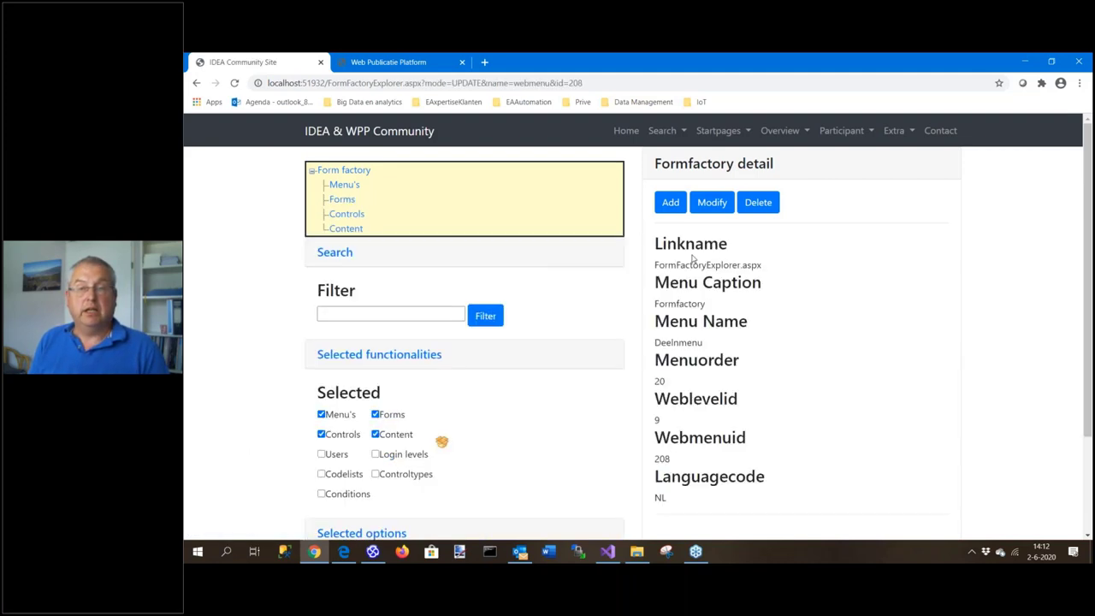
left_click(712, 203)
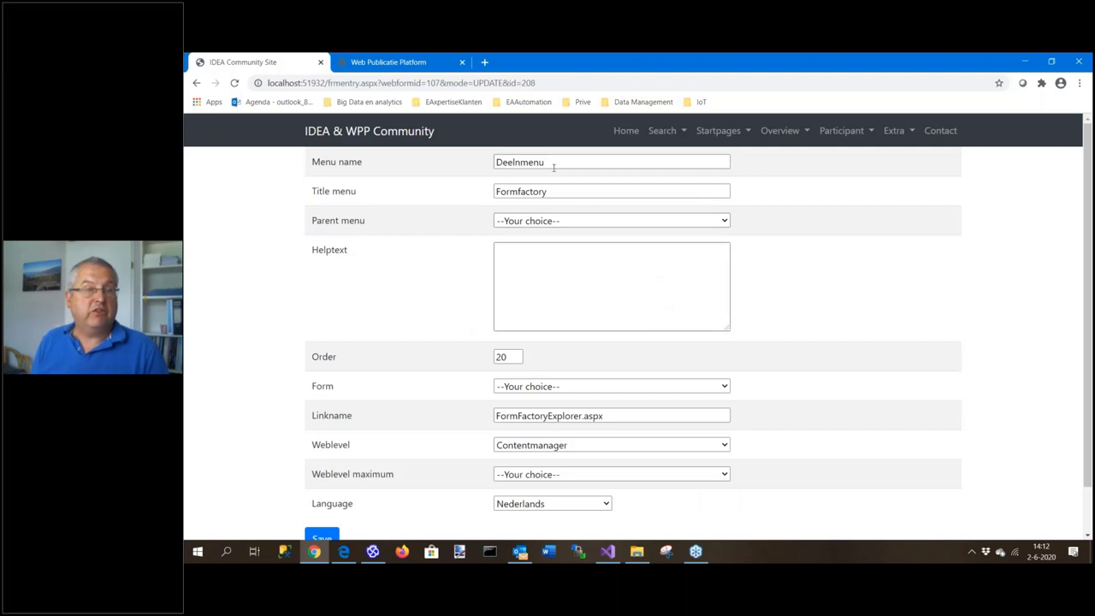
left_click(569, 197)
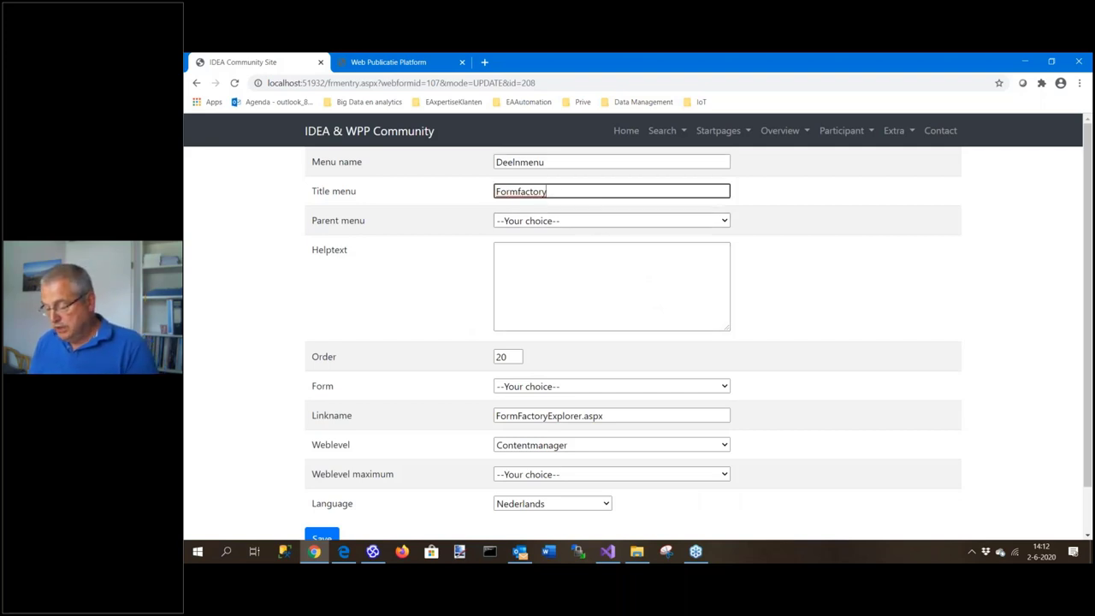
type("for C")
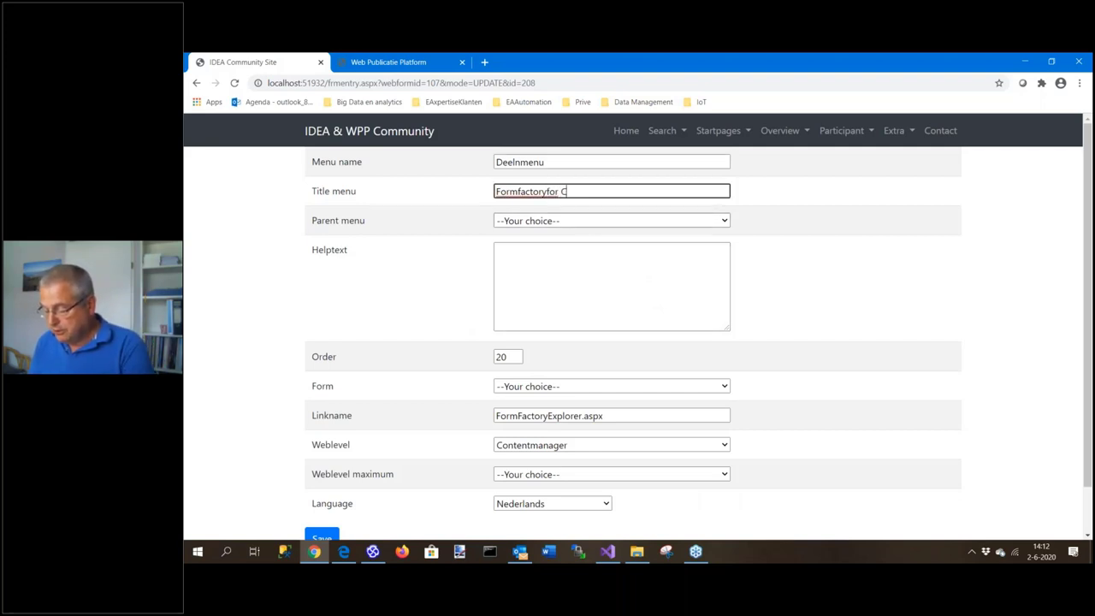
type("ustodian")
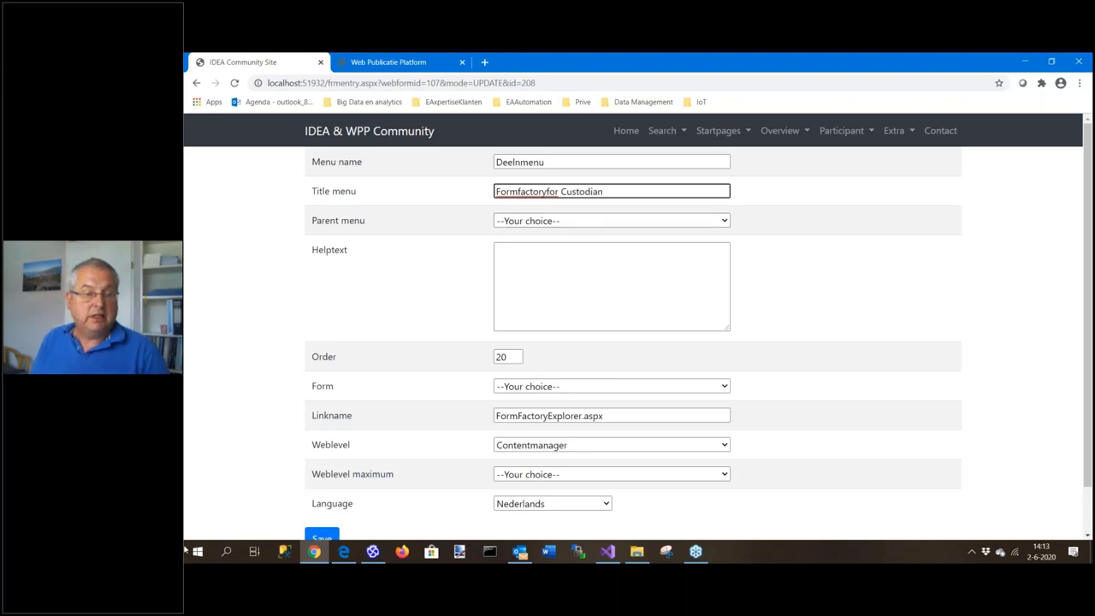
left_click(323, 536)
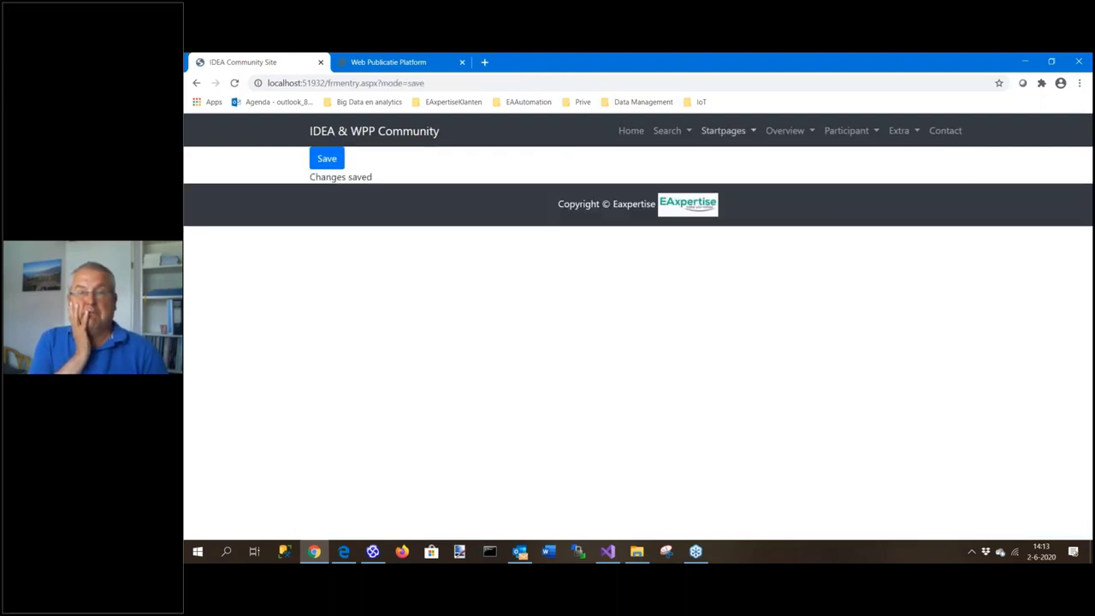
Show the site's Participant entries to check the renamed form factory item
left_click(782, 132)
left_click(835, 132)
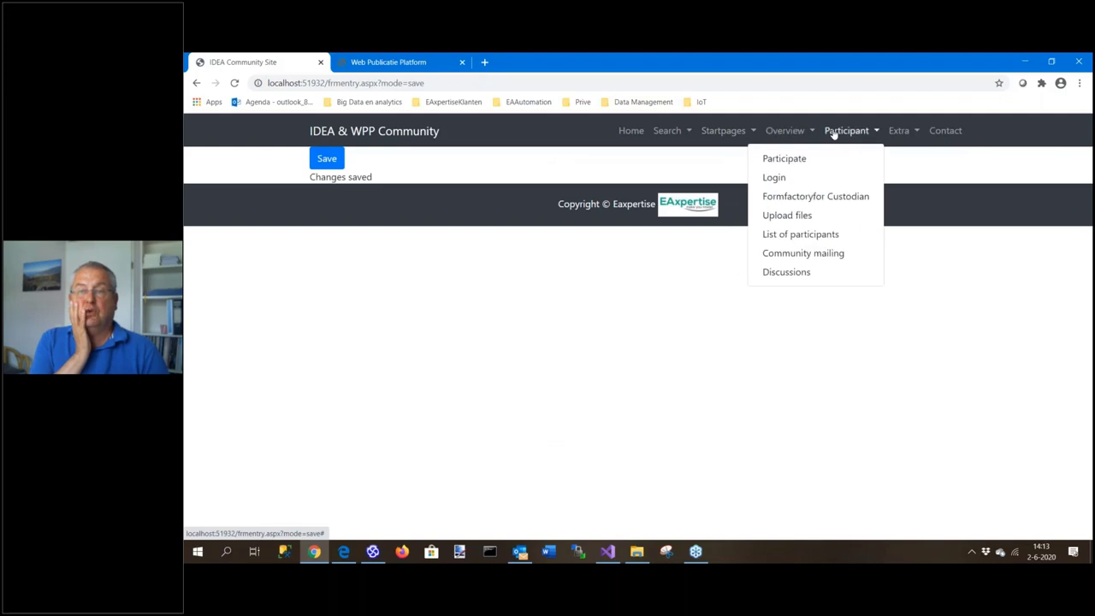
Open the form factory from the Participant entries and filter its tree on "class"
left_click(779, 196)
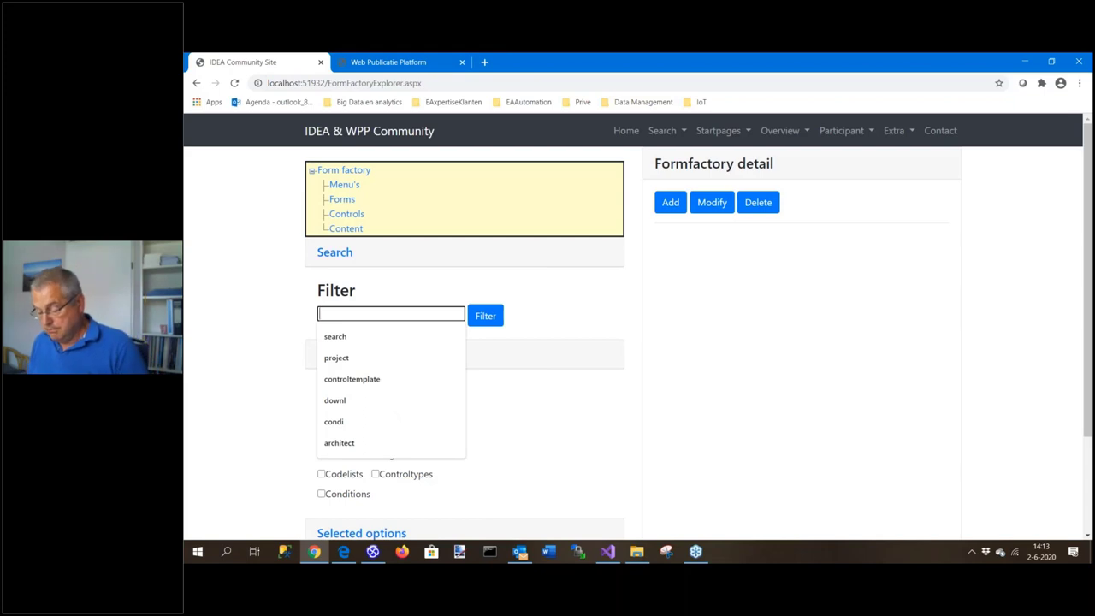
type("class")
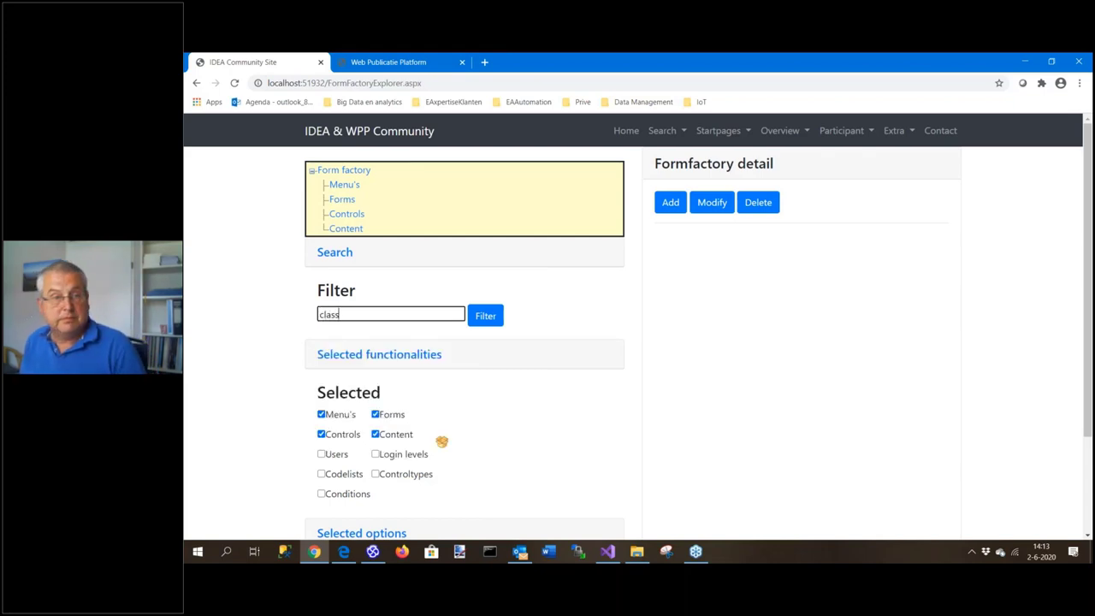
left_click(480, 325)
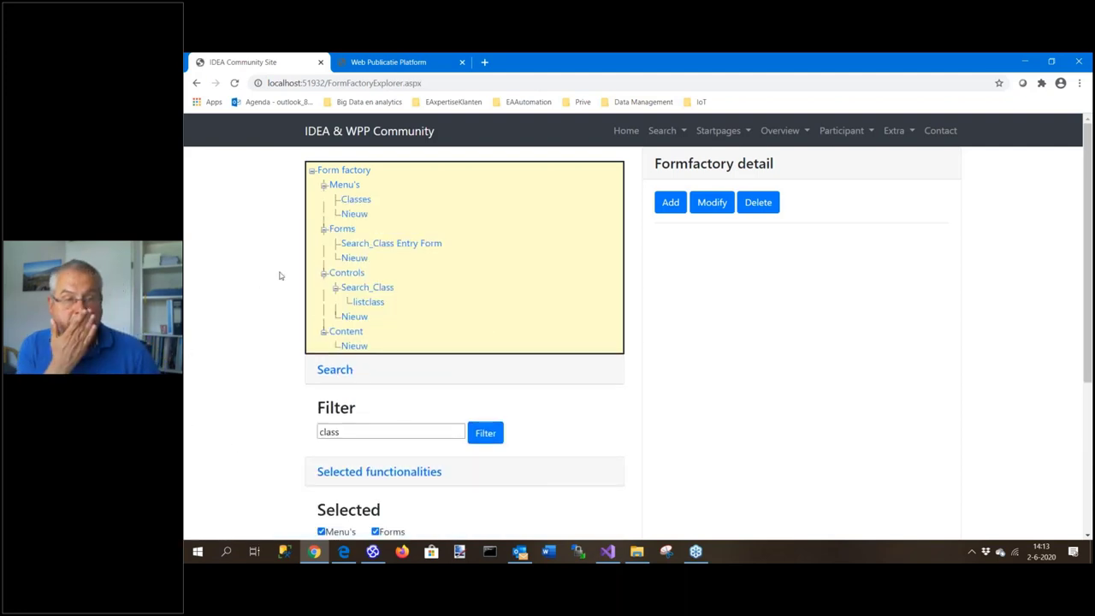
View the details of the Search_Class Entry Form, and open its listclass control for modification
left_click(373, 246)
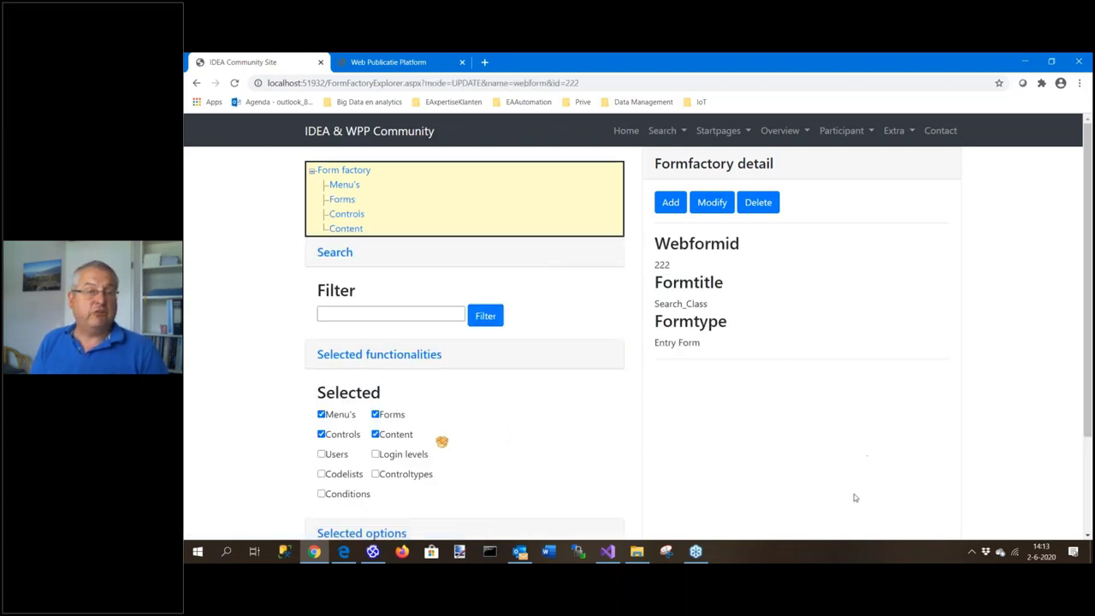
left_click(195, 83)
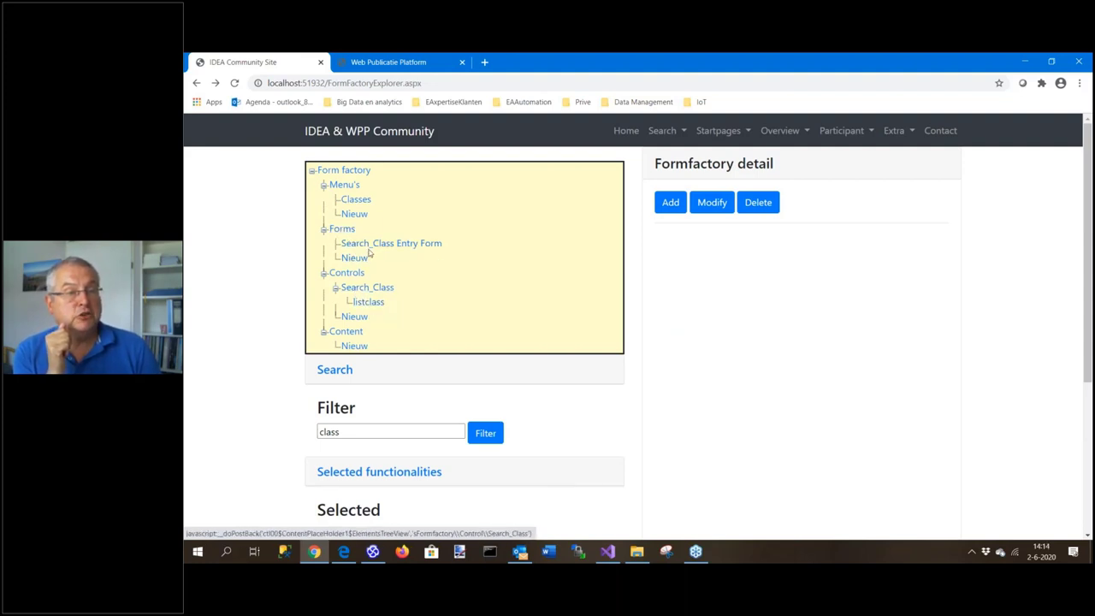
left_click(369, 303)
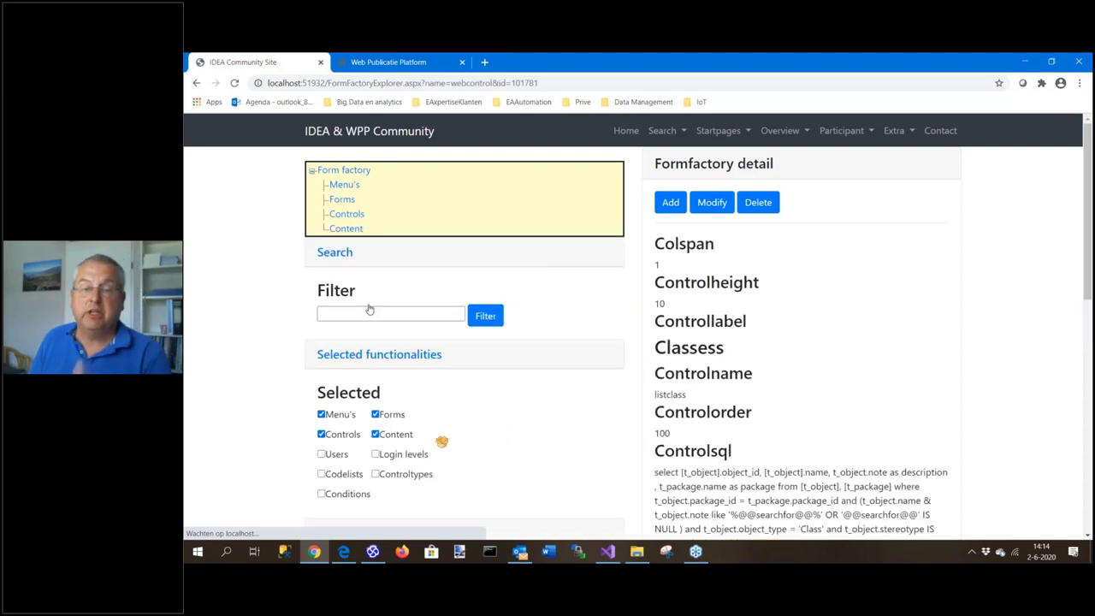
left_click(705, 199)
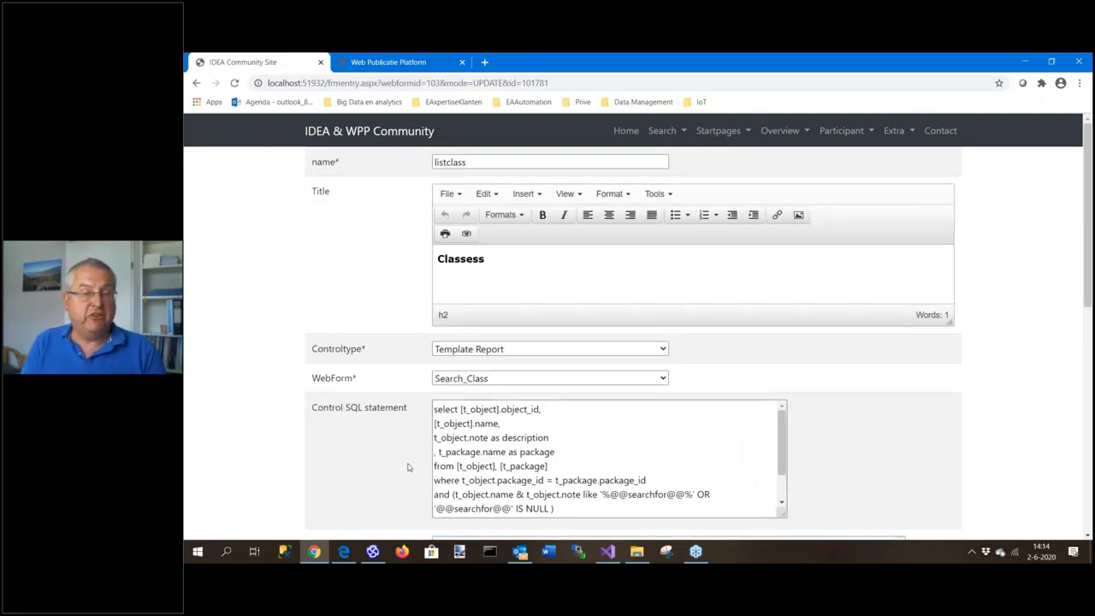
Examine the listclass control's SQL statement, control template and available Weblevel options without changing them
left_click(452, 438)
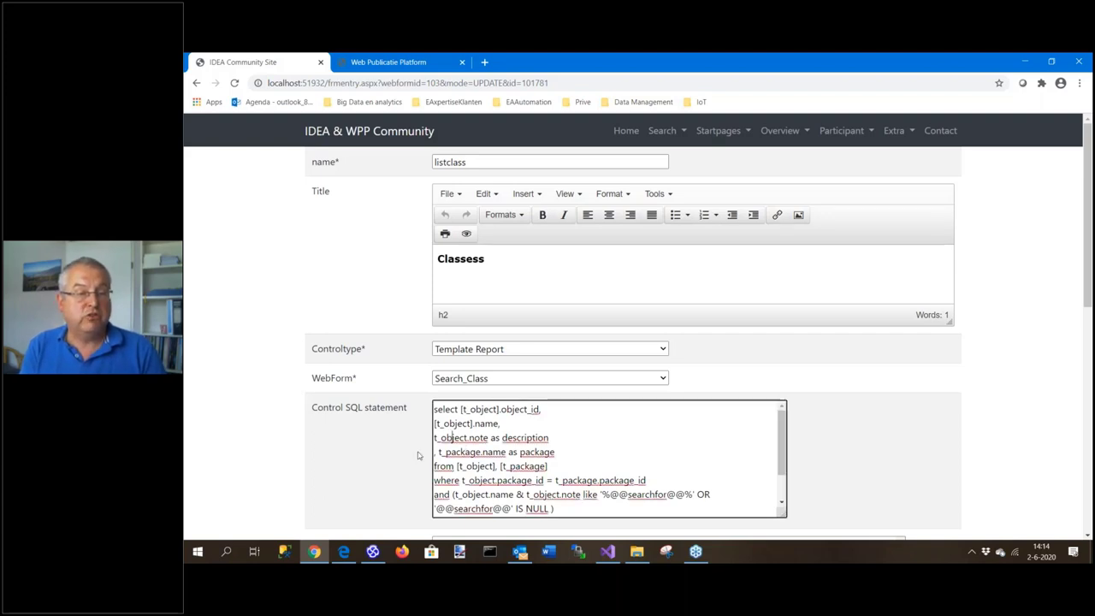
scroll(471, 428, "down", 3)
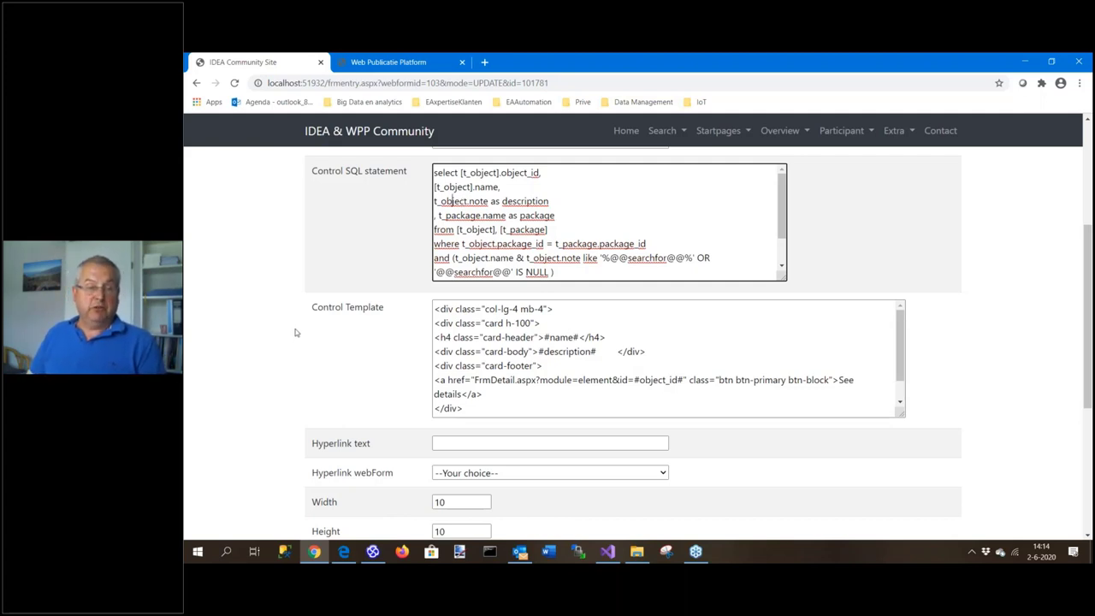
scroll(295, 333, "down", 3)
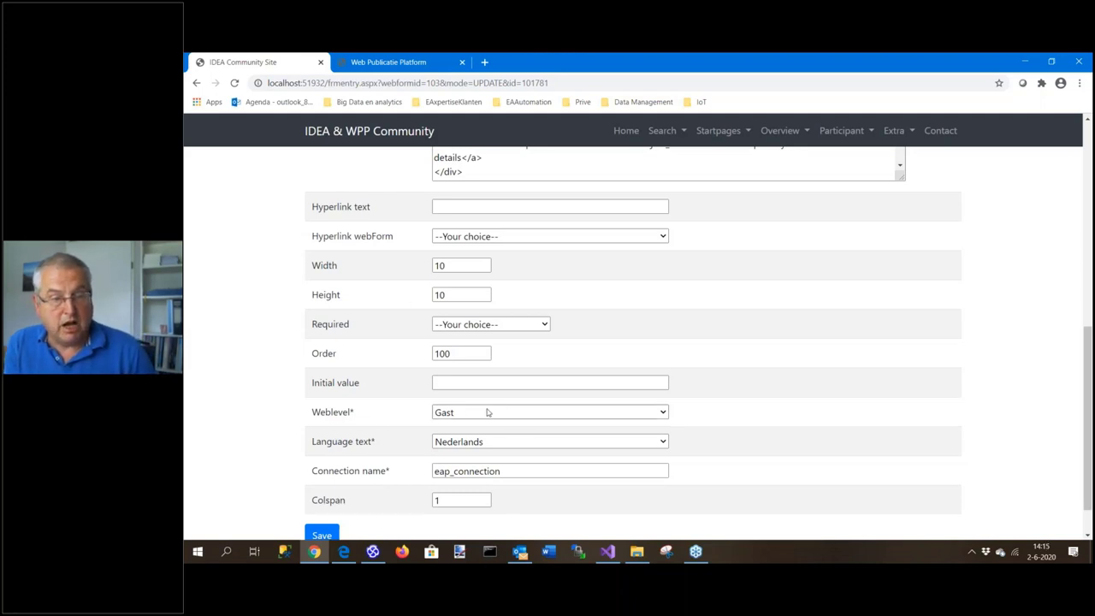
left_click(662, 413)
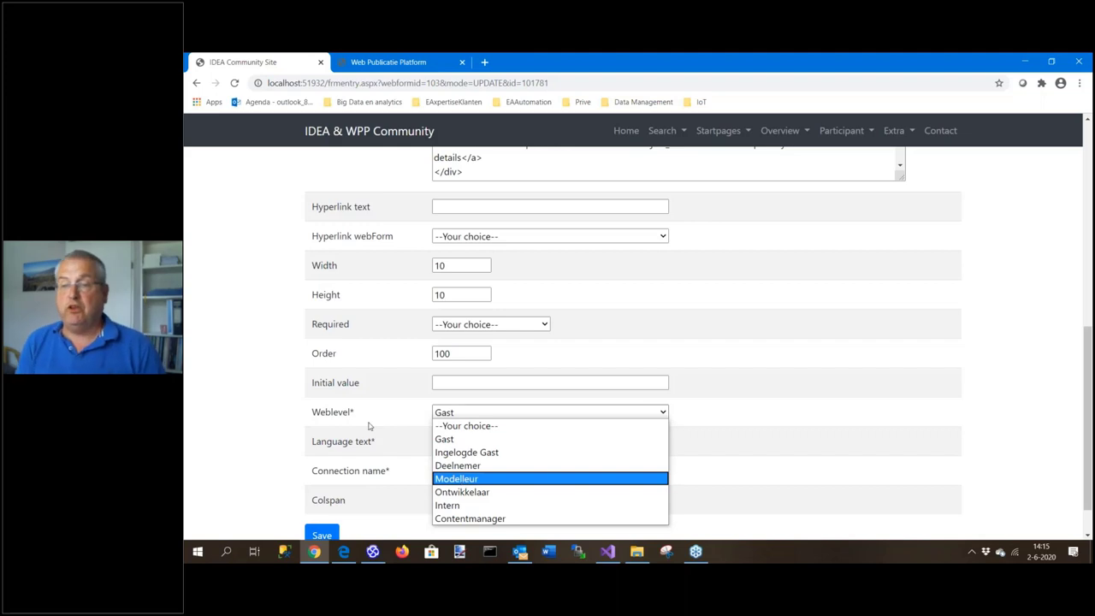
left_click(849, 550)
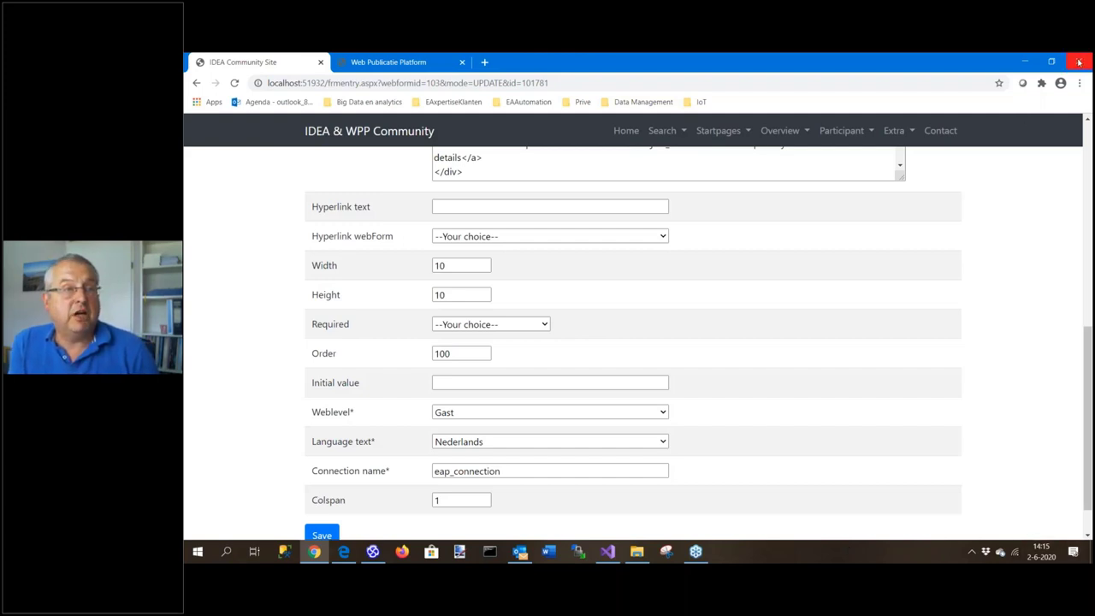
Close the IDEA Community Site page, switch to Visual Studio and stop debugging the GlobalSummitWPP website
left_click(321, 63)
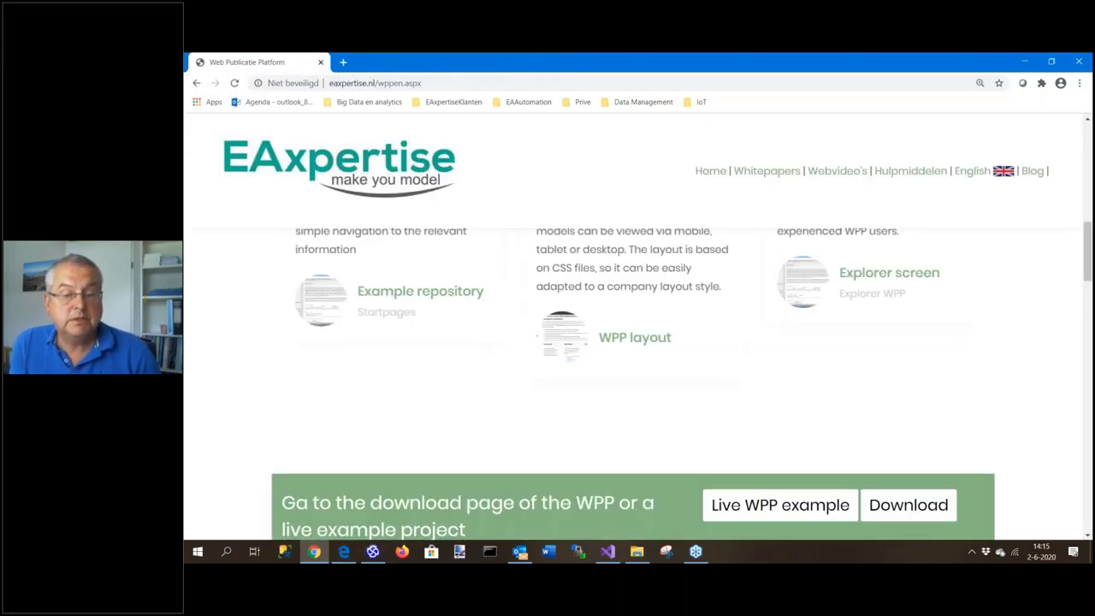
left_click(606, 552)
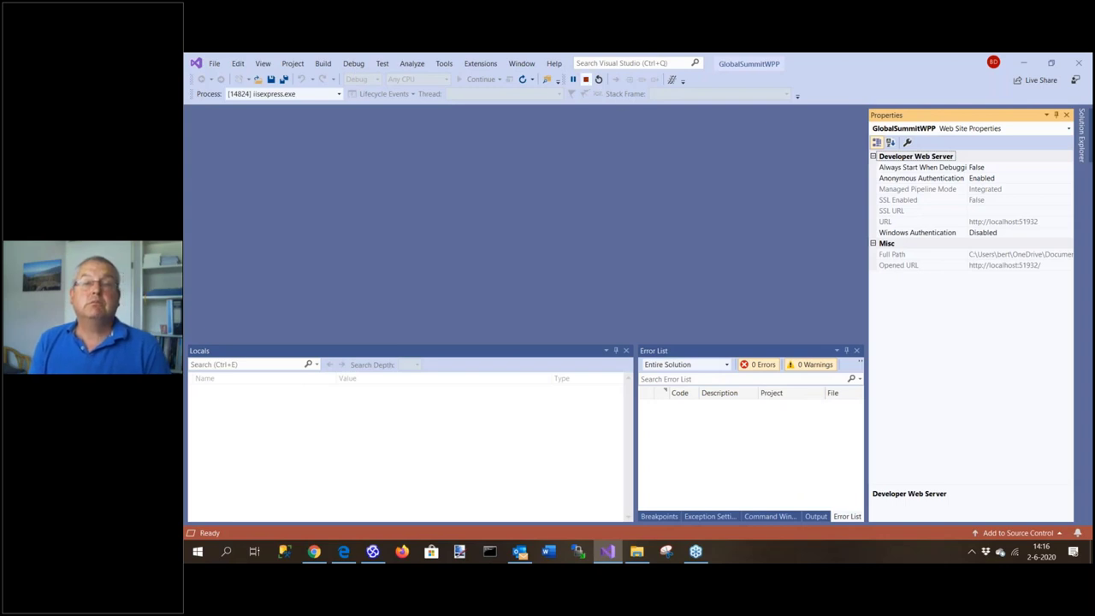
left_click(585, 80)
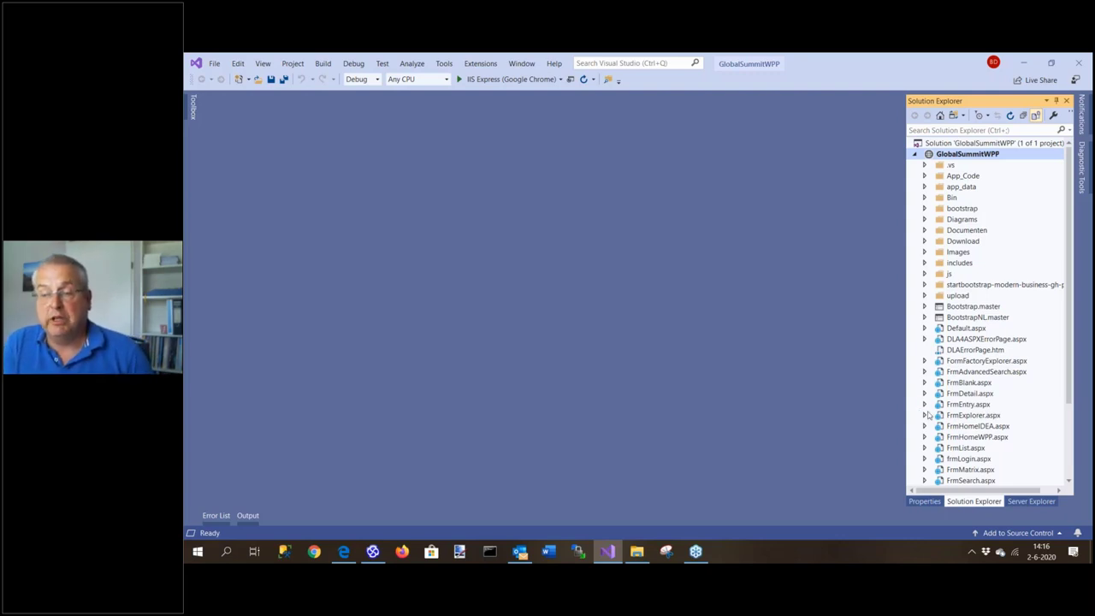
Open the FrmDetail.aspx.vb code-behind file of the GlobalSummitWPP project to view its code
left_click(924, 394)
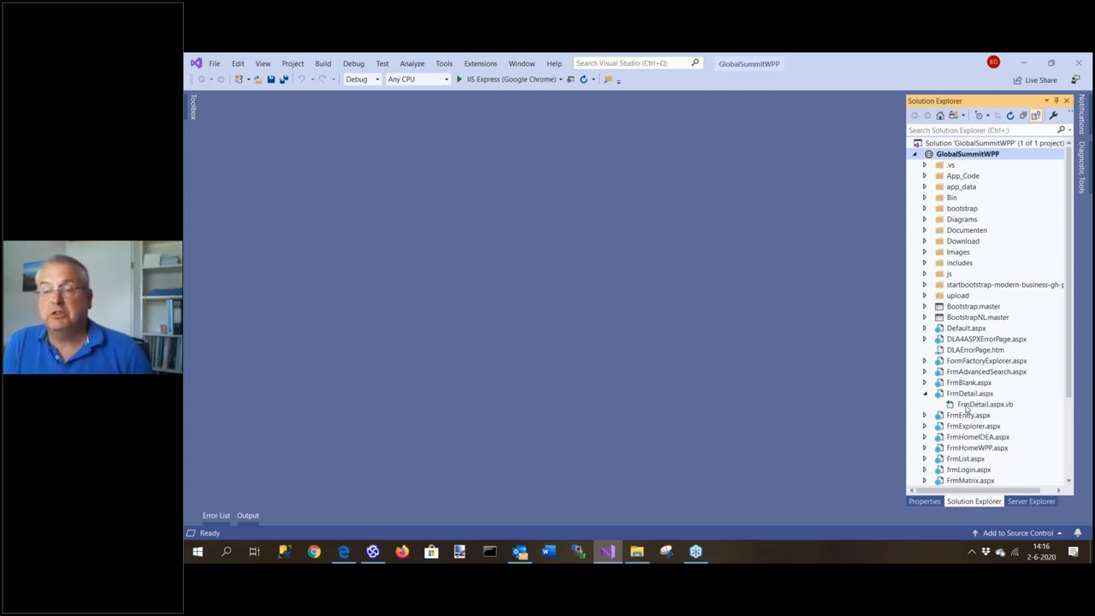
left_click(968, 405)
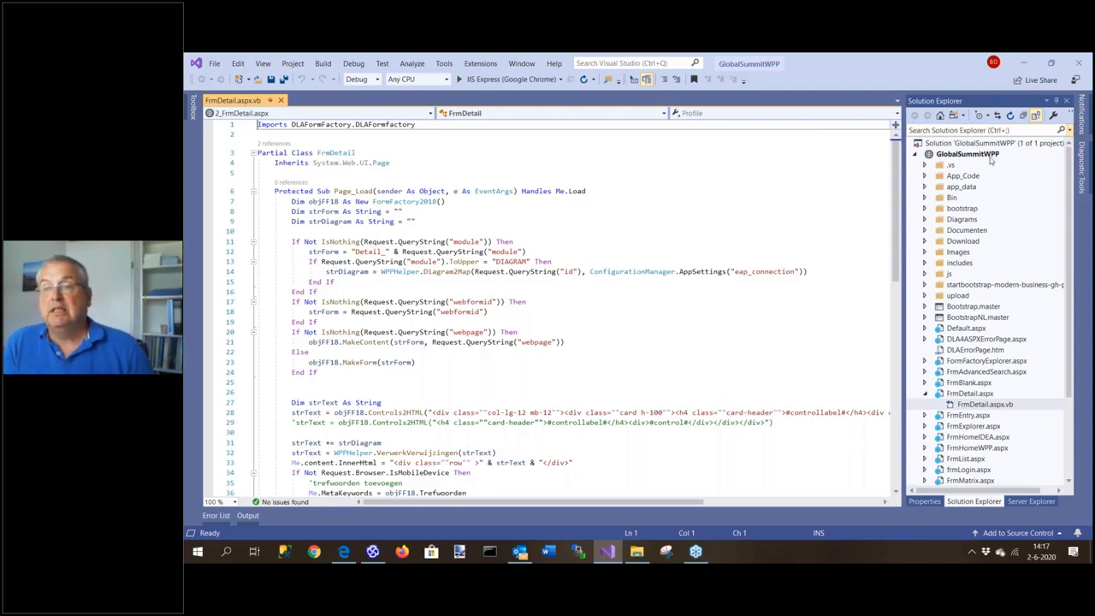
left_click(951, 158)
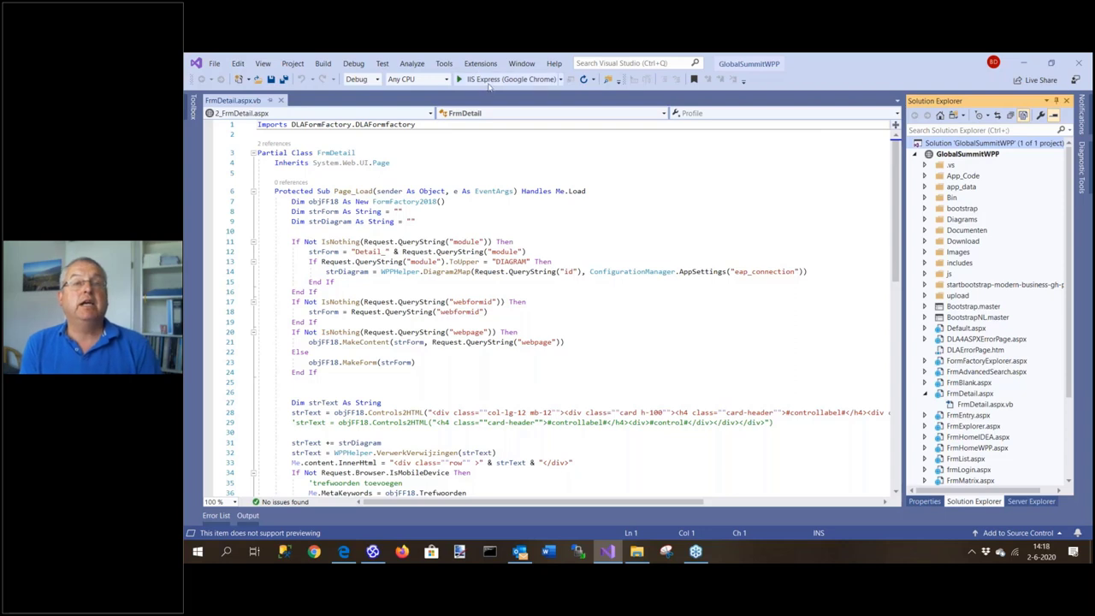
Build and launch the GlobalSummitWPP website in Chrome, and return to Visual Studio
key("ctrl+shift+b")
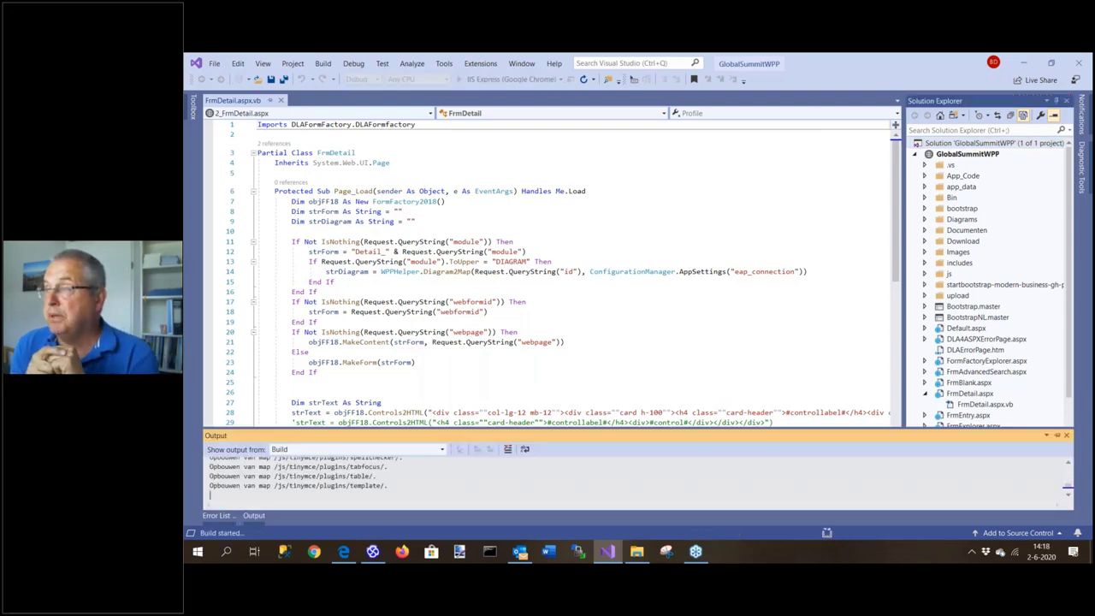
key("Escape")
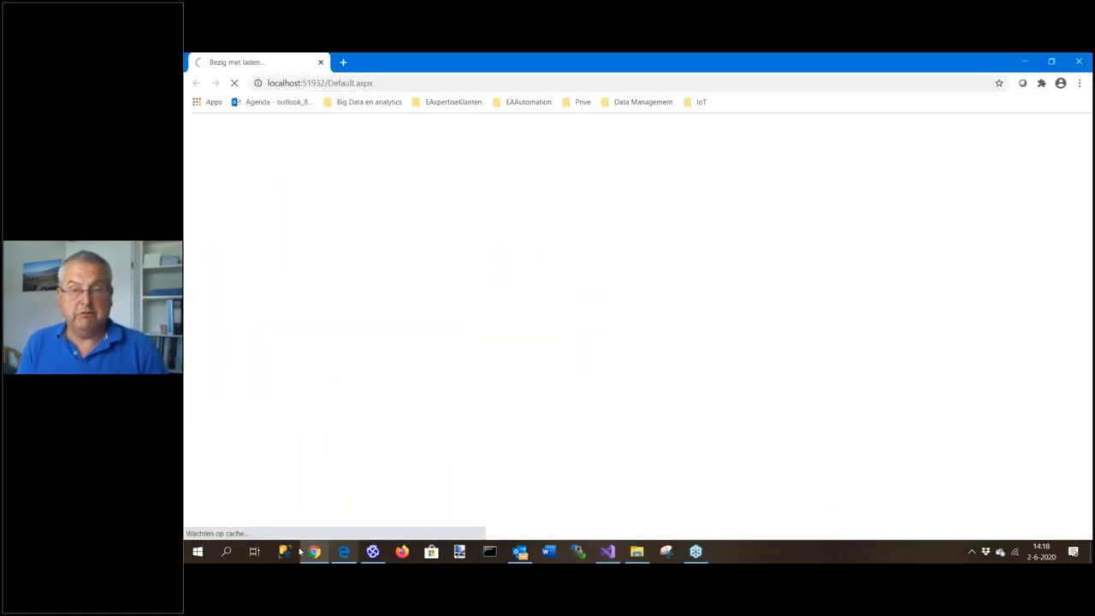
left_click(606, 553)
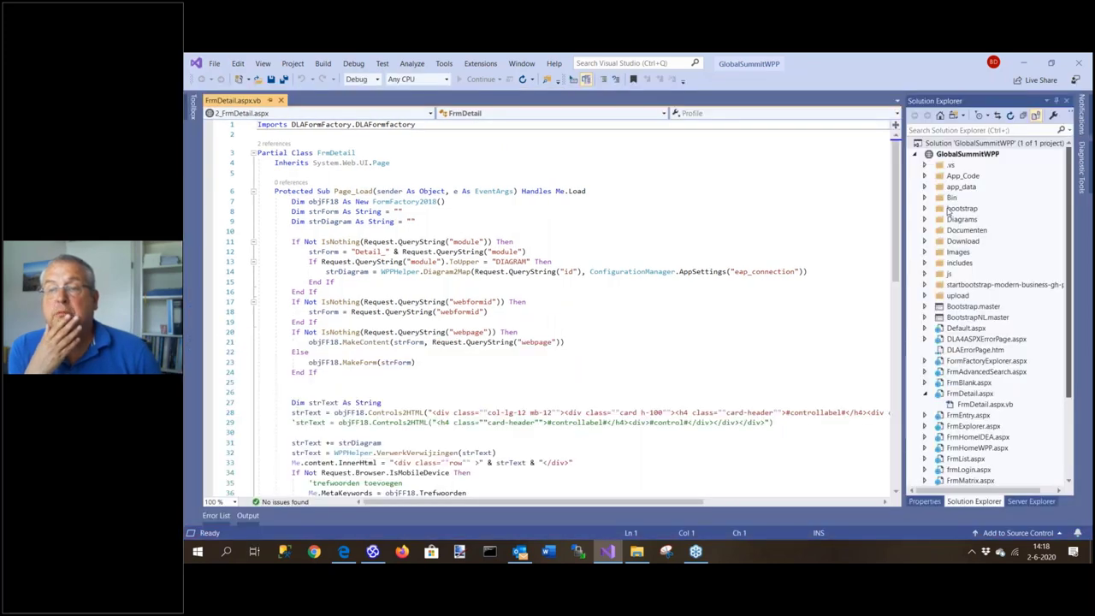
Show the IDEATrainingEN.EAP repository in the app_data folder, and open Web.Config to view its connection settings
left_click(924, 186)
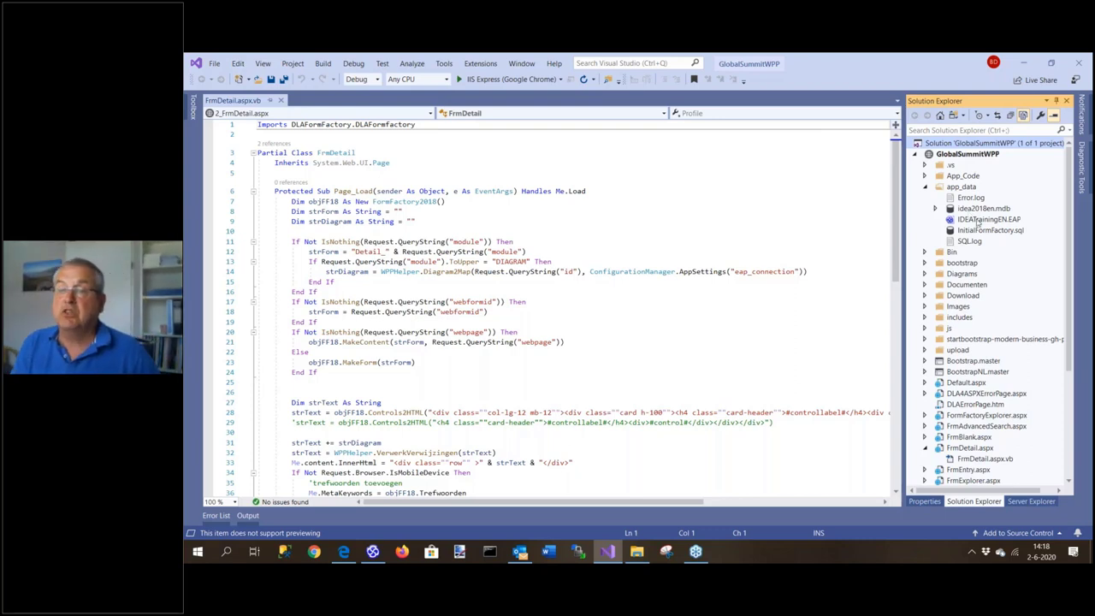
left_click(988, 220)
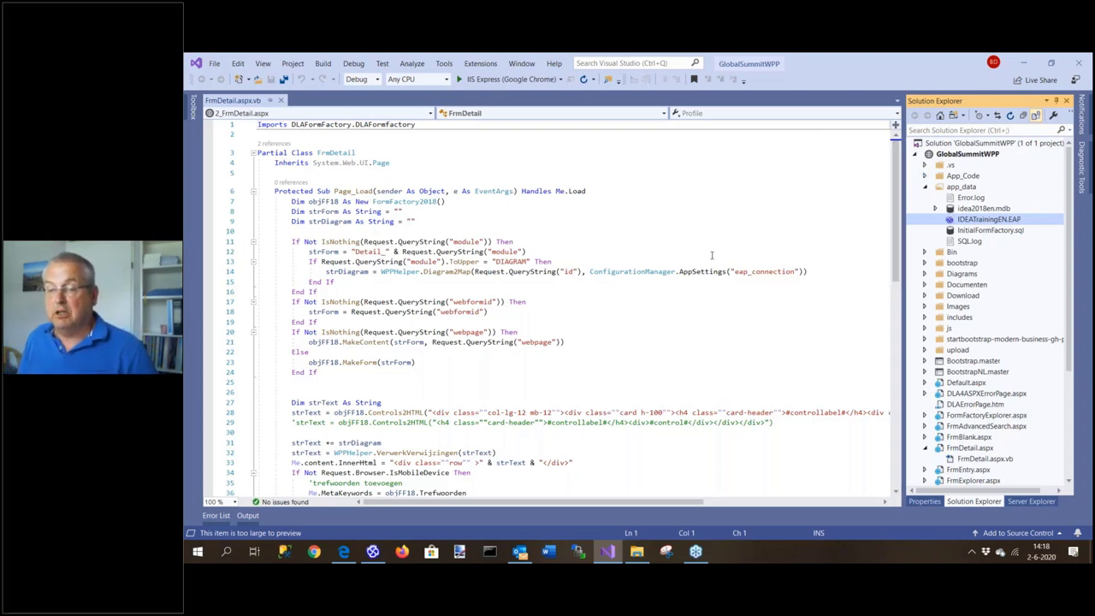
left_click(1069, 473)
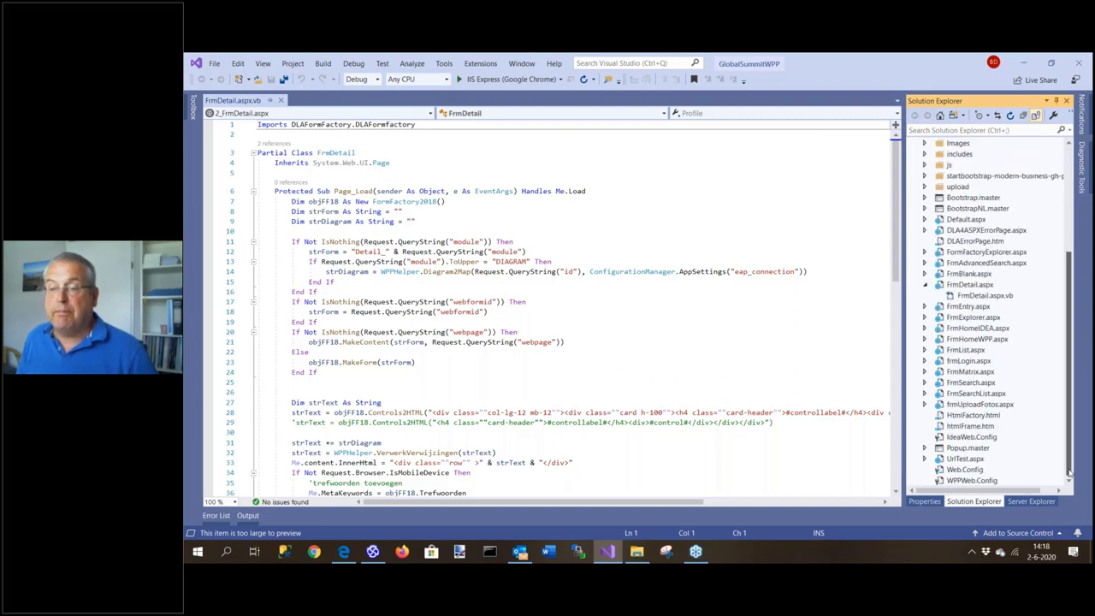
left_click(964, 472)
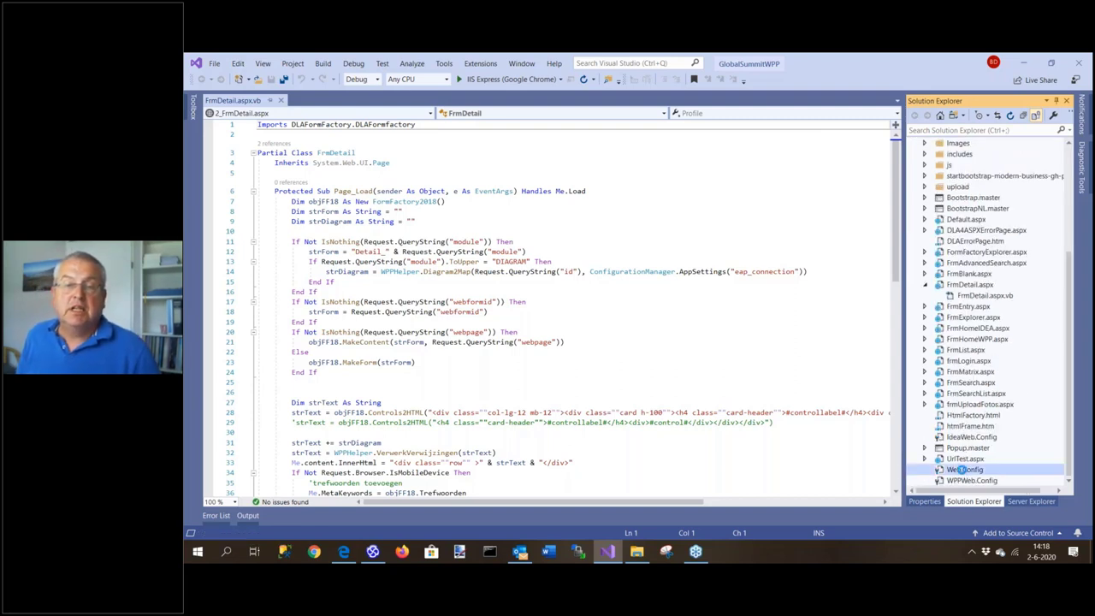
double_click(961, 470)
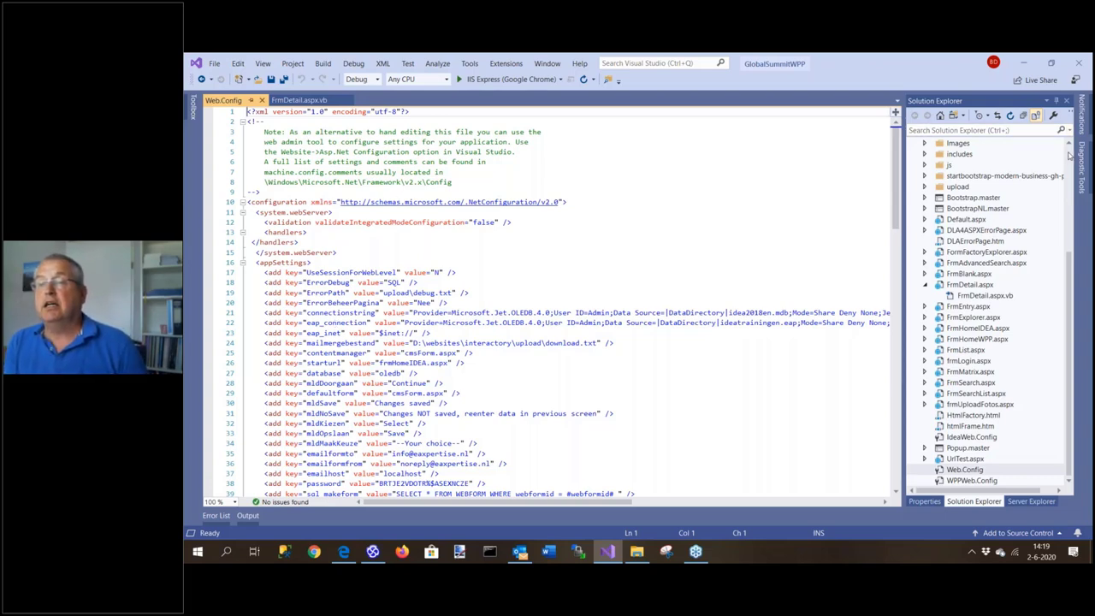
scroll(1068, 154, "up", 5)
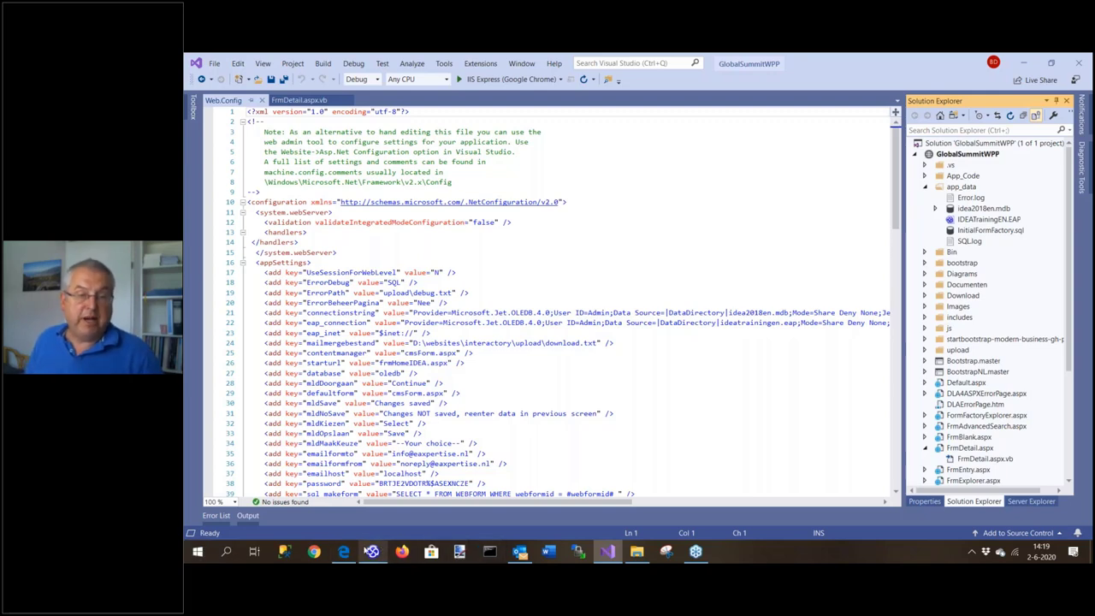
Switch to Enterprise Architect and open the IDEA Browser Helper for the "Example of a data model" package
left_click(371, 551)
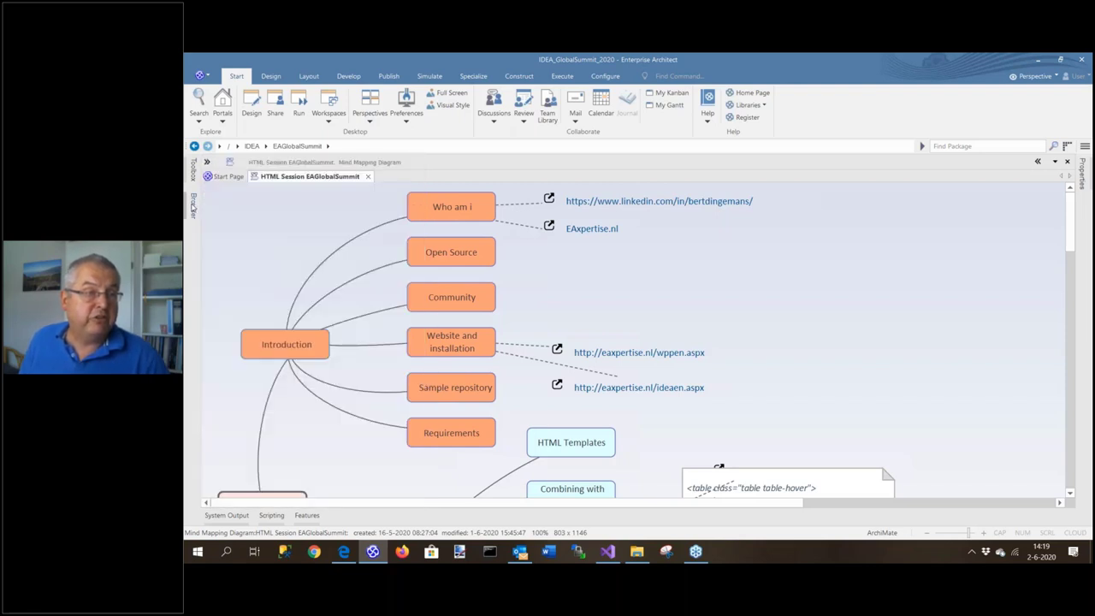
mouse_move(192, 208)
left_click(223, 255)
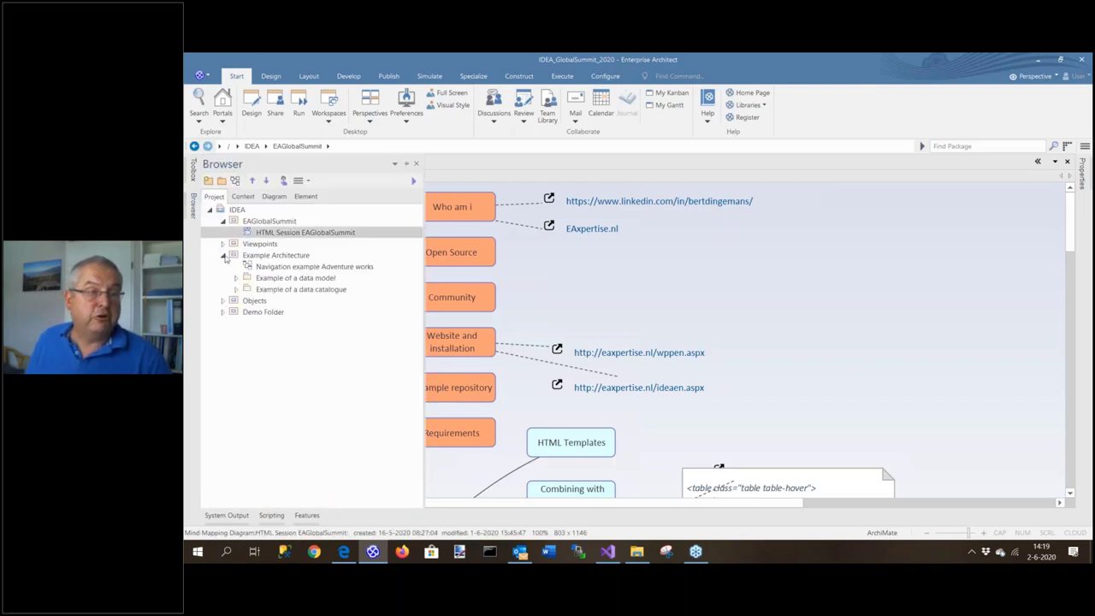
left_click(237, 279)
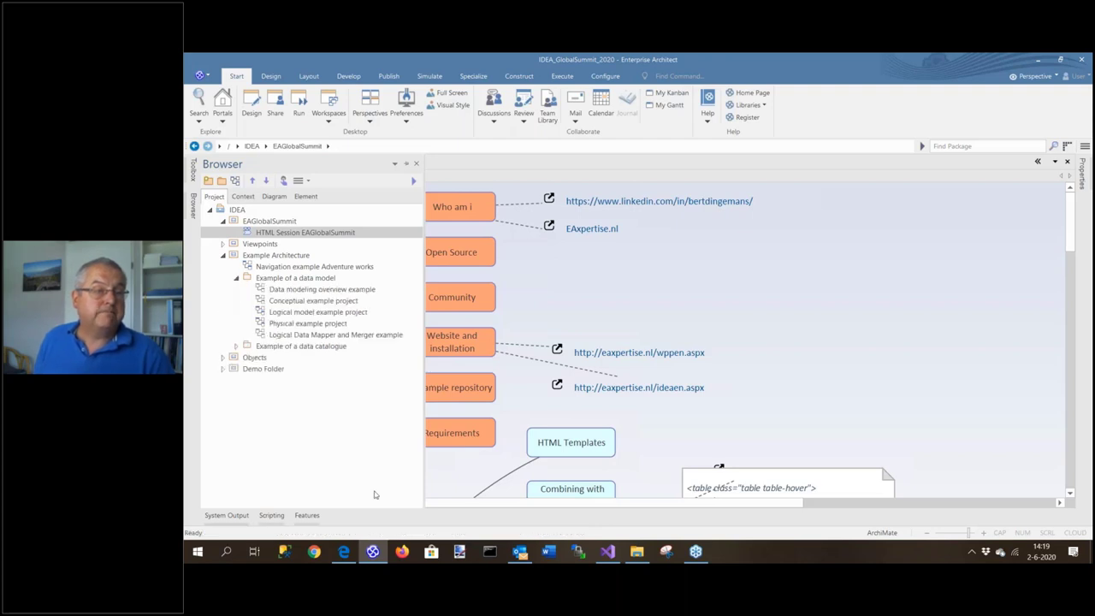
right_click(295, 278)
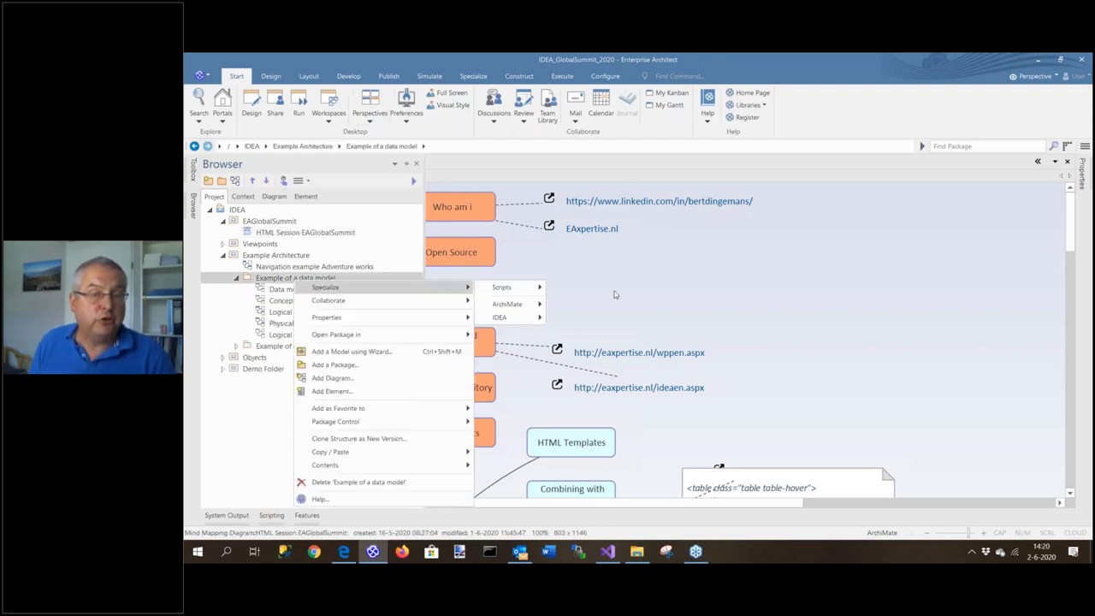
mouse_move(515, 320)
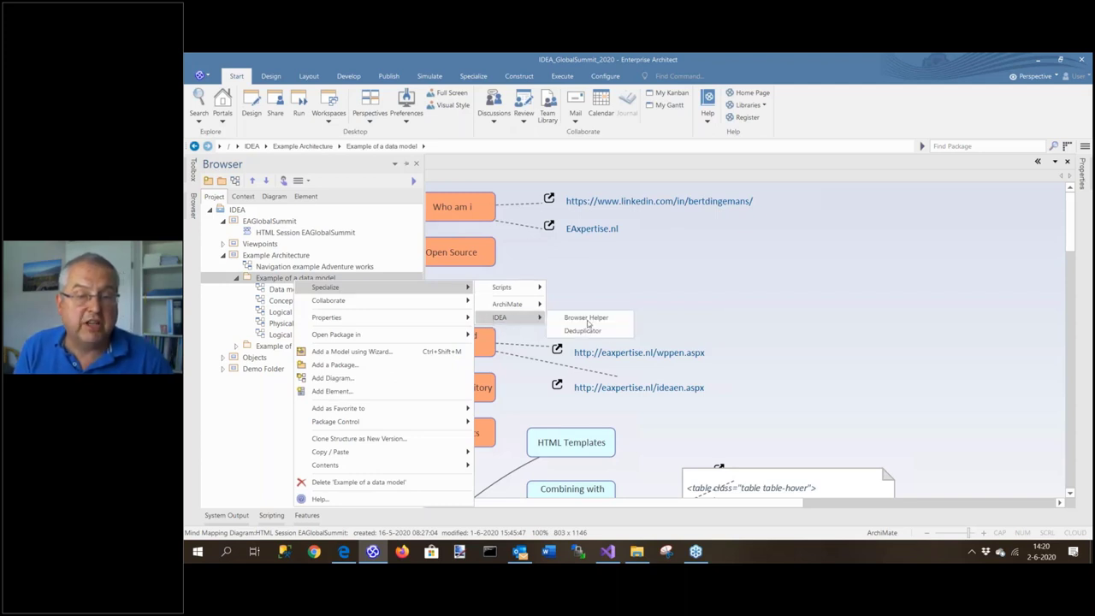
left_click(589, 318)
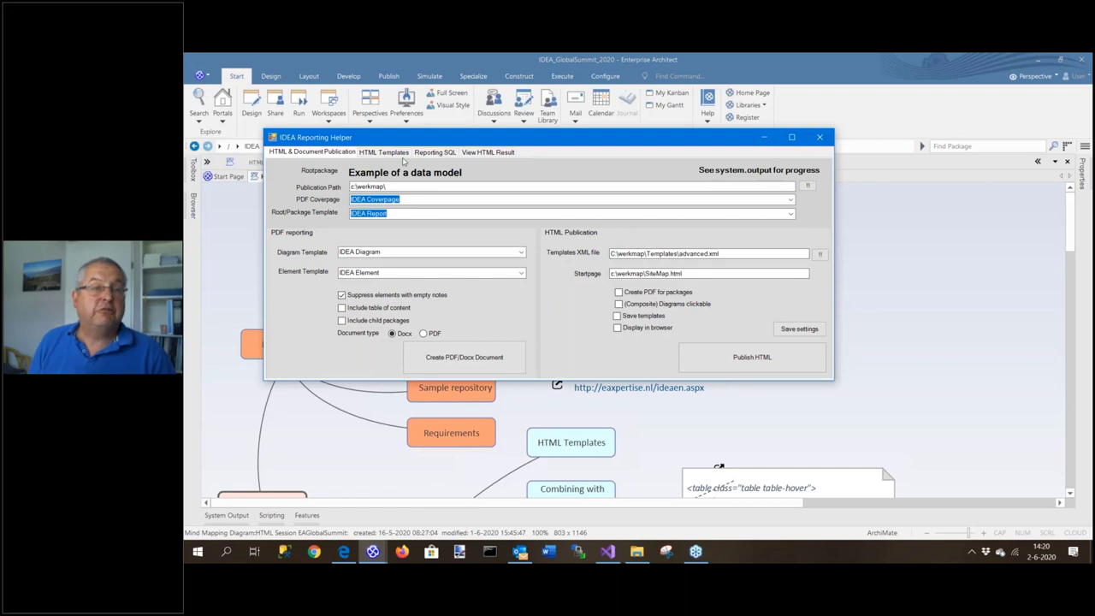
View the List_Packages and Detail_Diagram HTML templates in the IDEA Reporting Helper
left_click(388, 152)
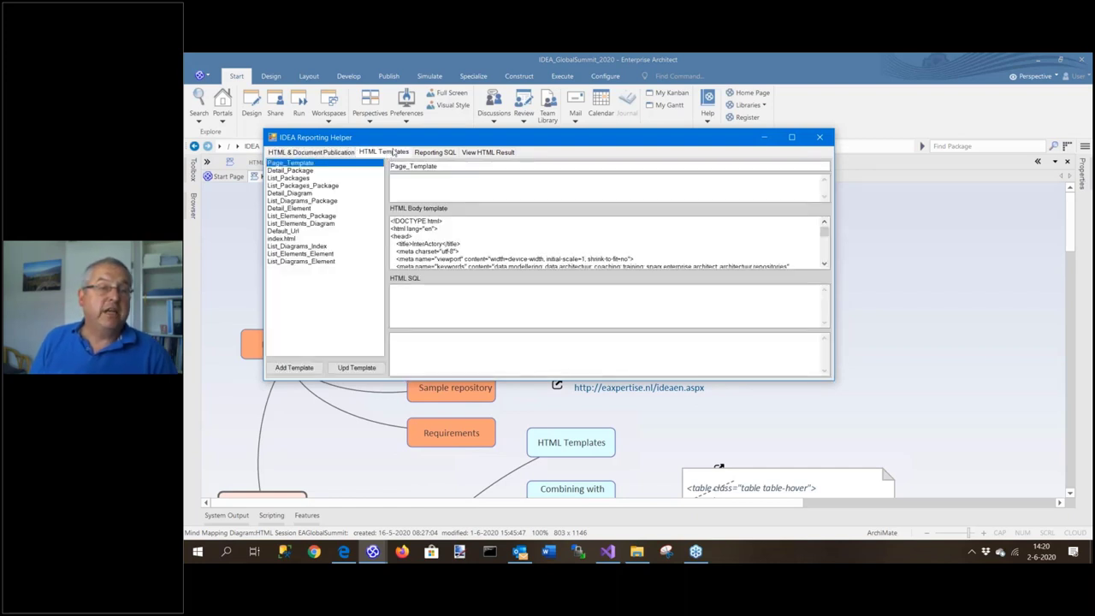
left_click(294, 178)
left_click(295, 194)
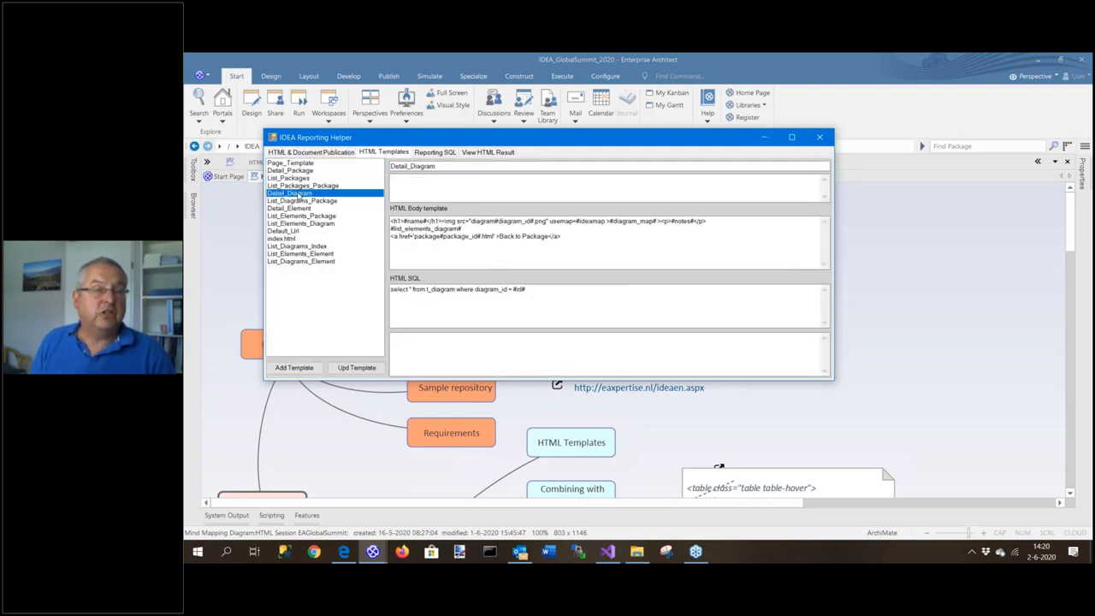
Look through the HTML templates from List_Packages_Package to Page_Template, List_Diagrams_Element, Detail_Element and index.html
left_click(296, 185)
left_click(295, 216)
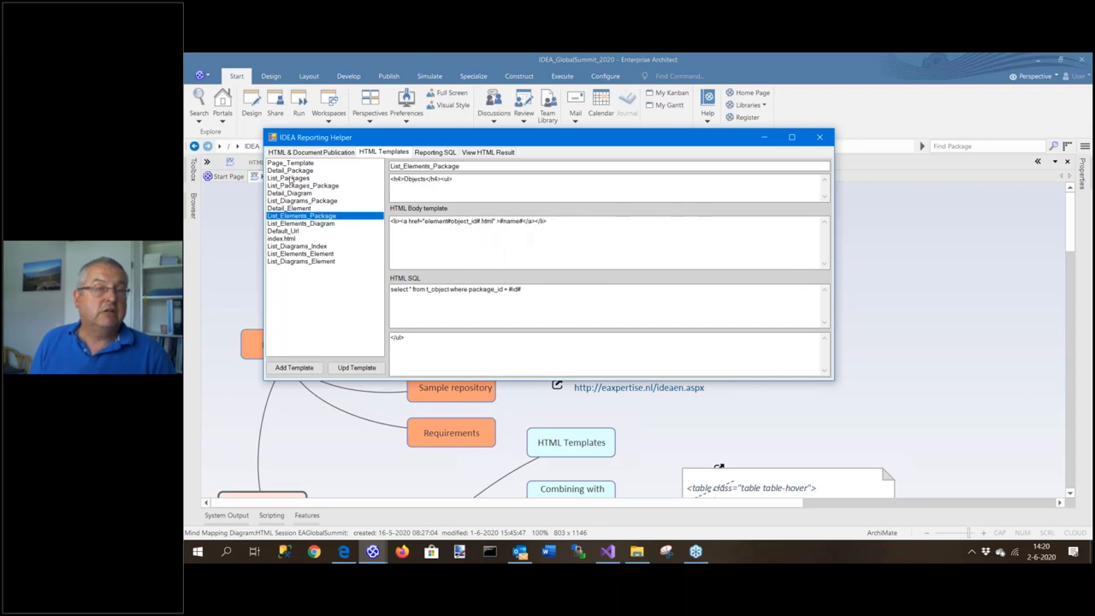
left_click(288, 164)
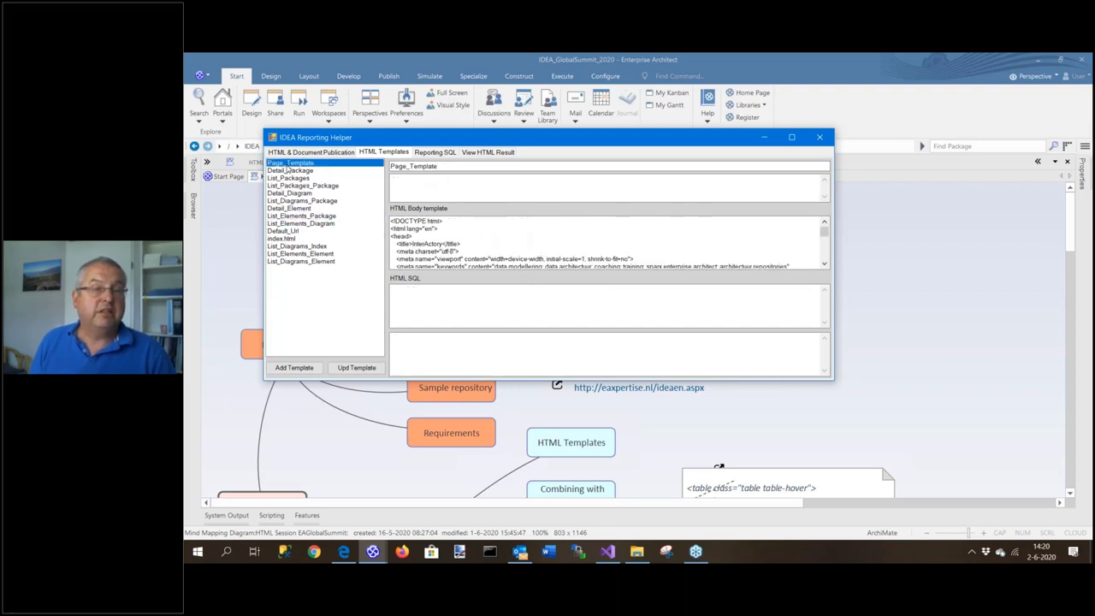
left_click(292, 261)
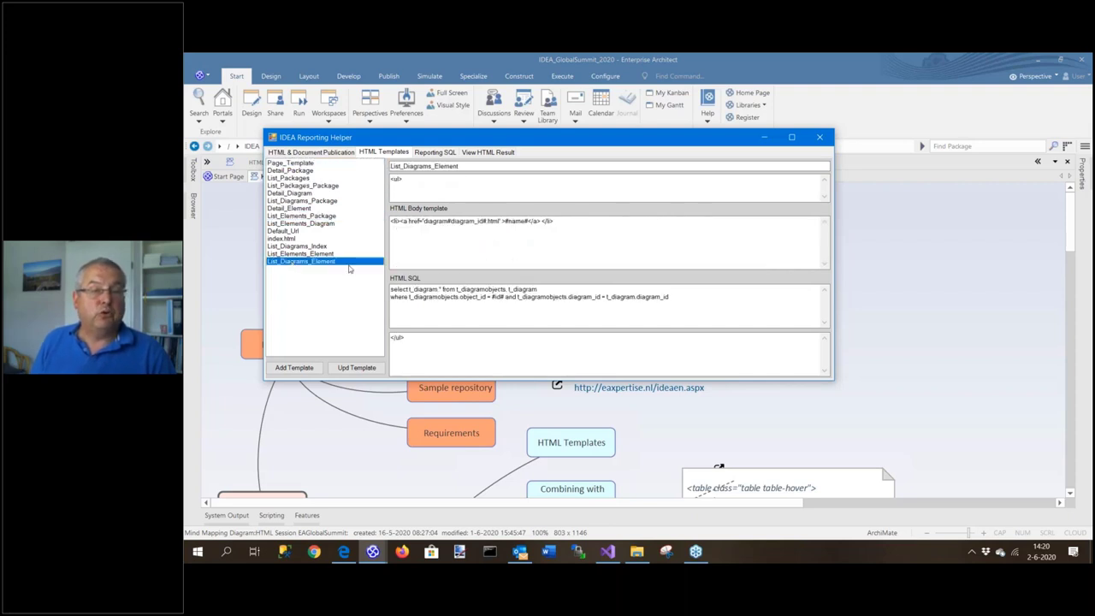
left_click(300, 246)
left_click(292, 210)
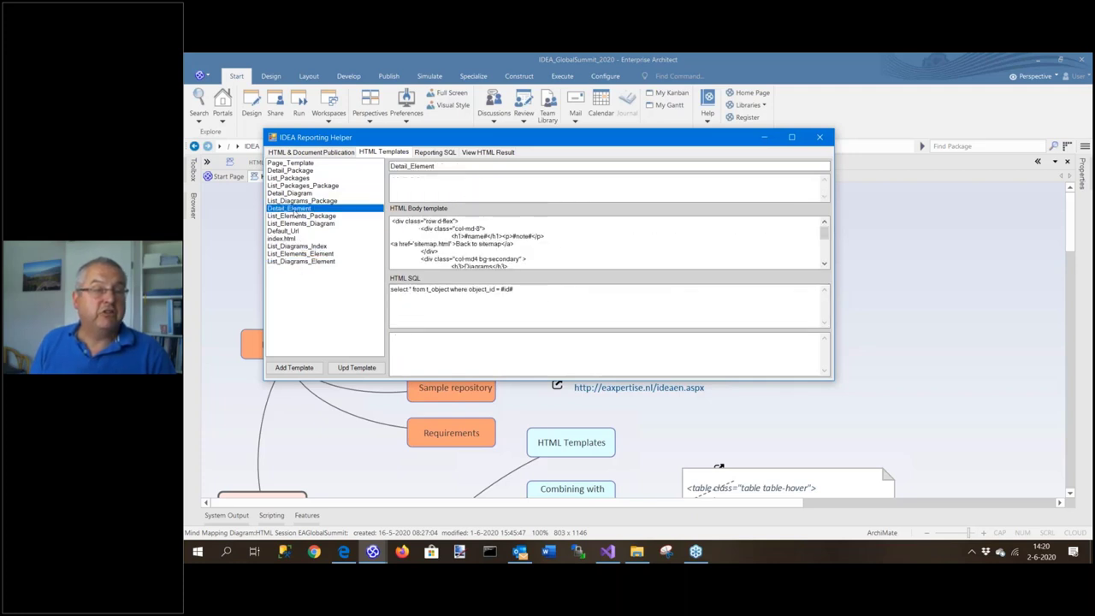
left_click(280, 238)
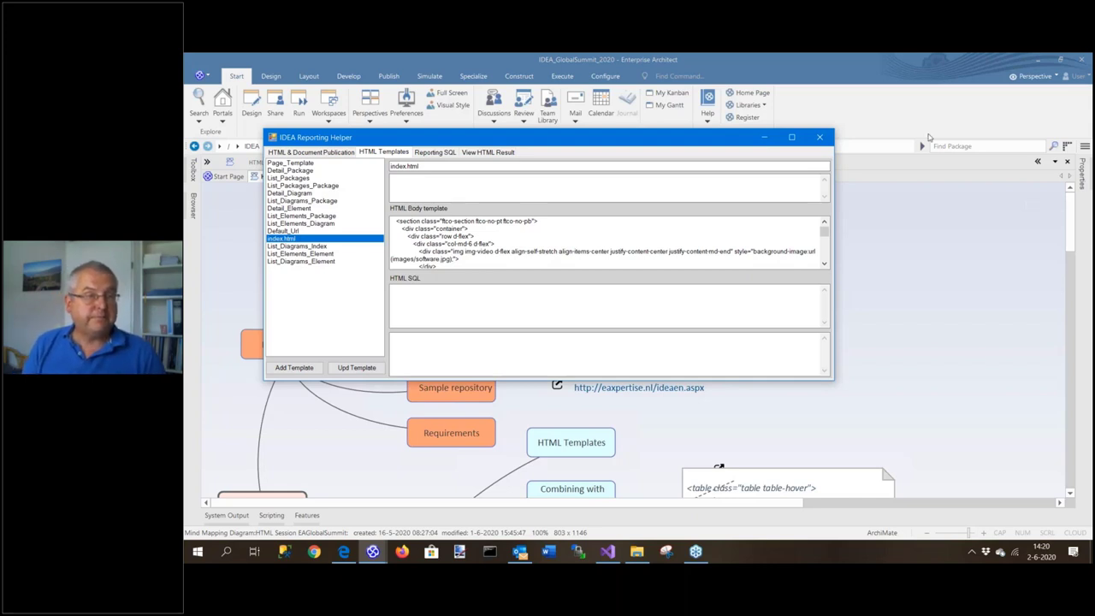
Publish the "Example of a data model" package as HTML and switch to the C:\werkmap output folder in File Explorer
left_click(321, 153)
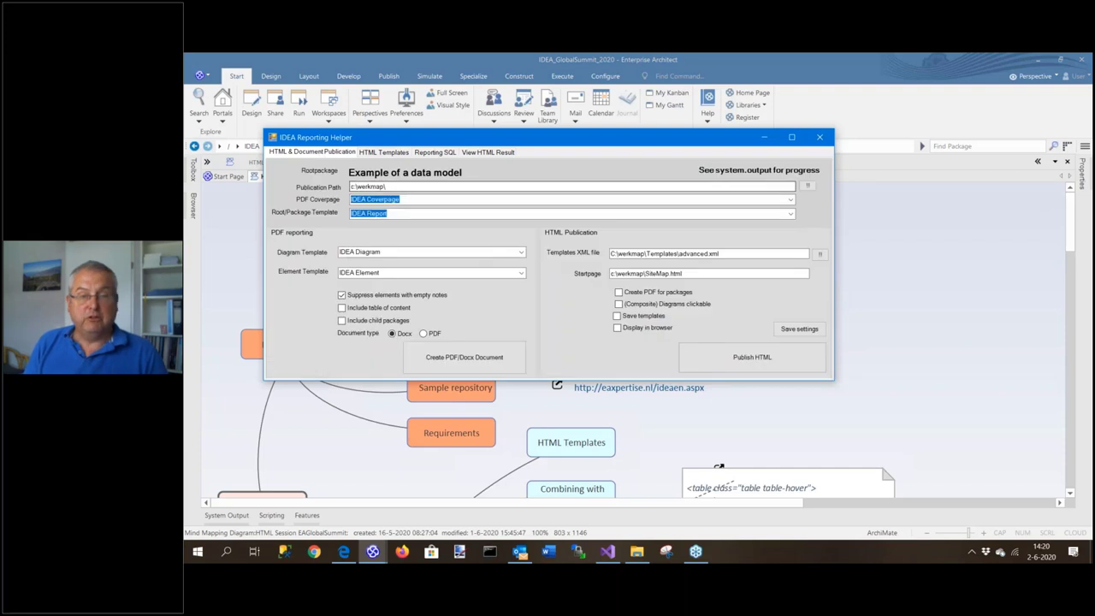
left_click(721, 361)
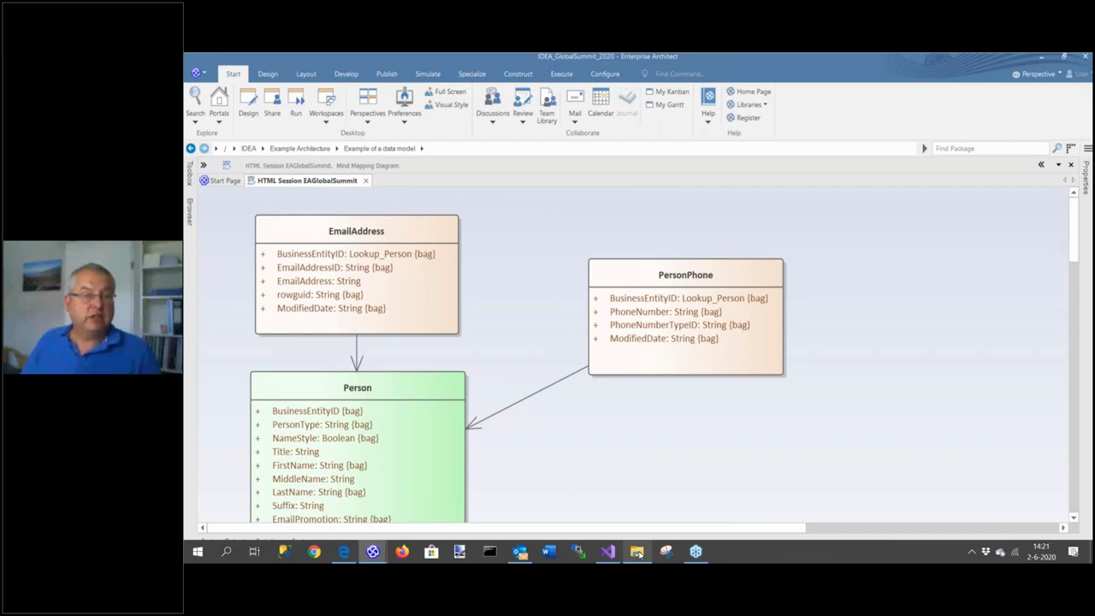
left_click(637, 552)
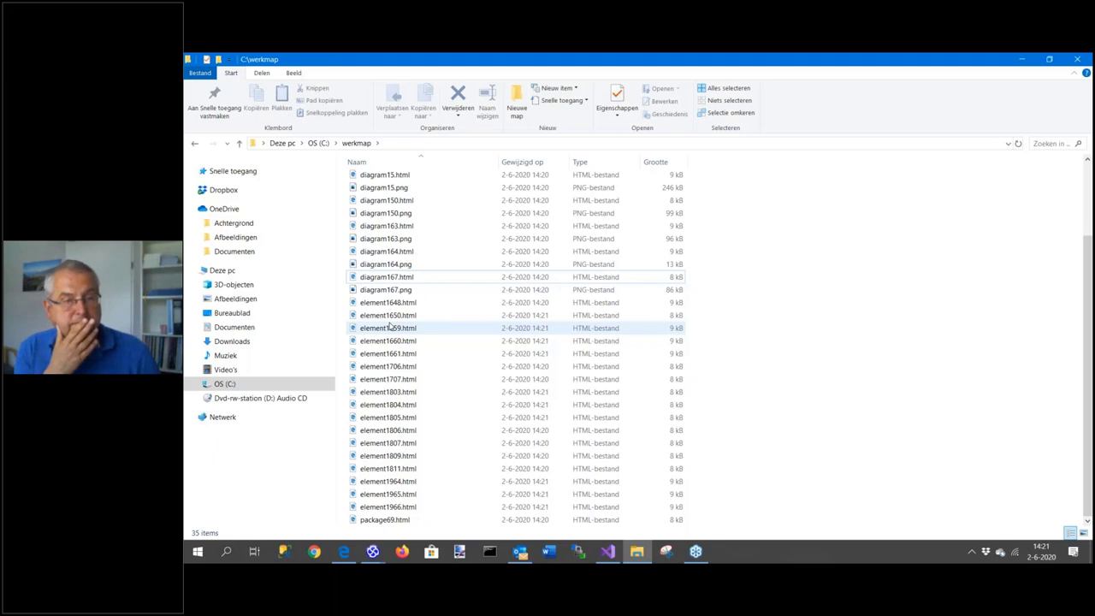
Open the generated diagram167.html page from the werkmap folder in the Edge browser
left_click(379, 226)
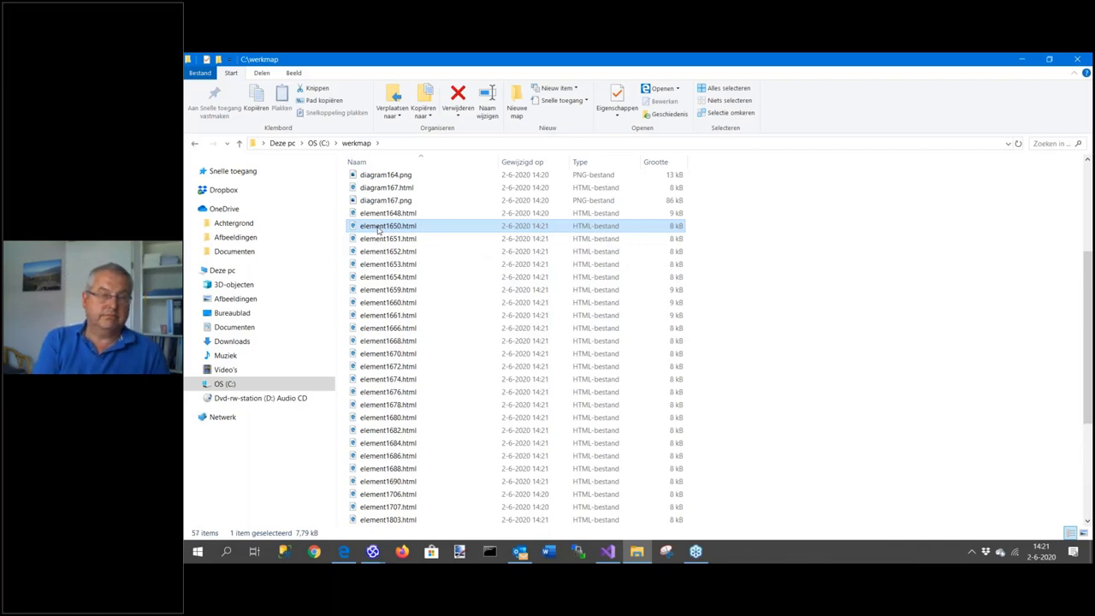
left_click(343, 552)
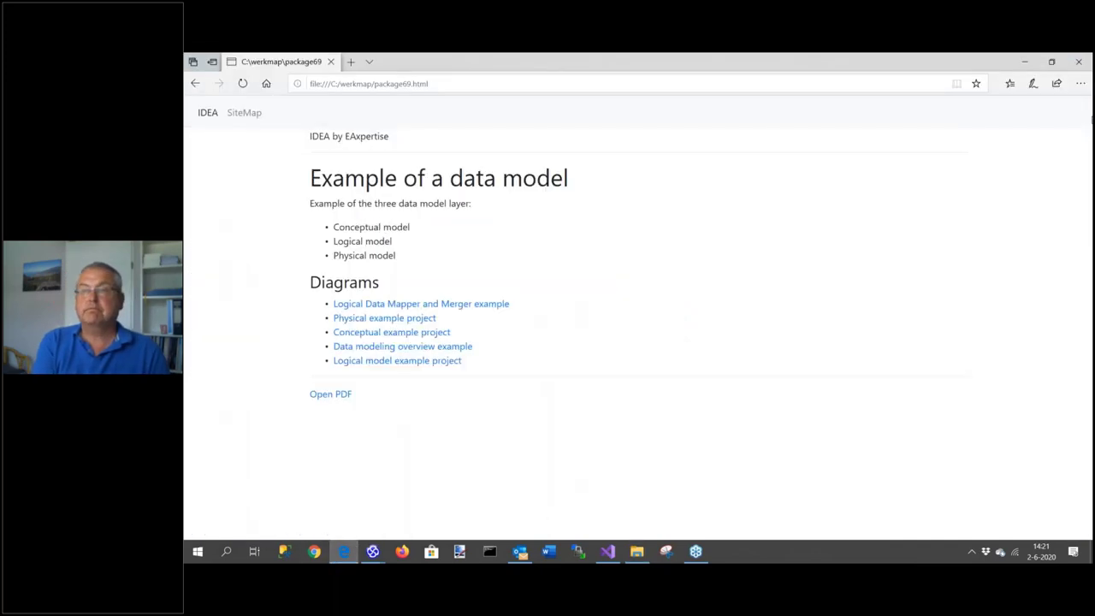
key("alt+Tab")
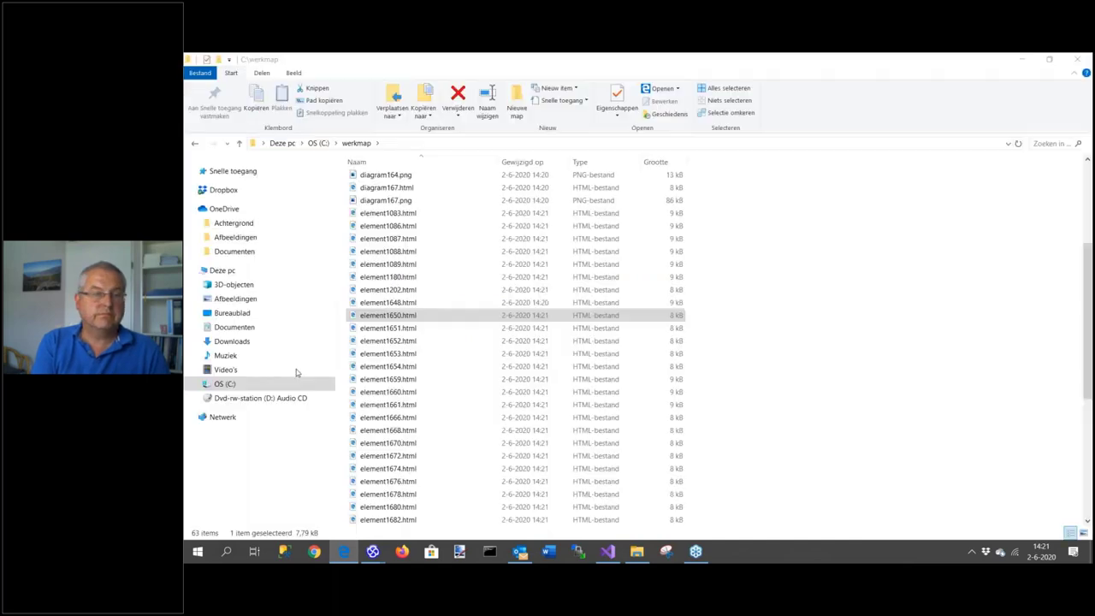
left_click(374, 187)
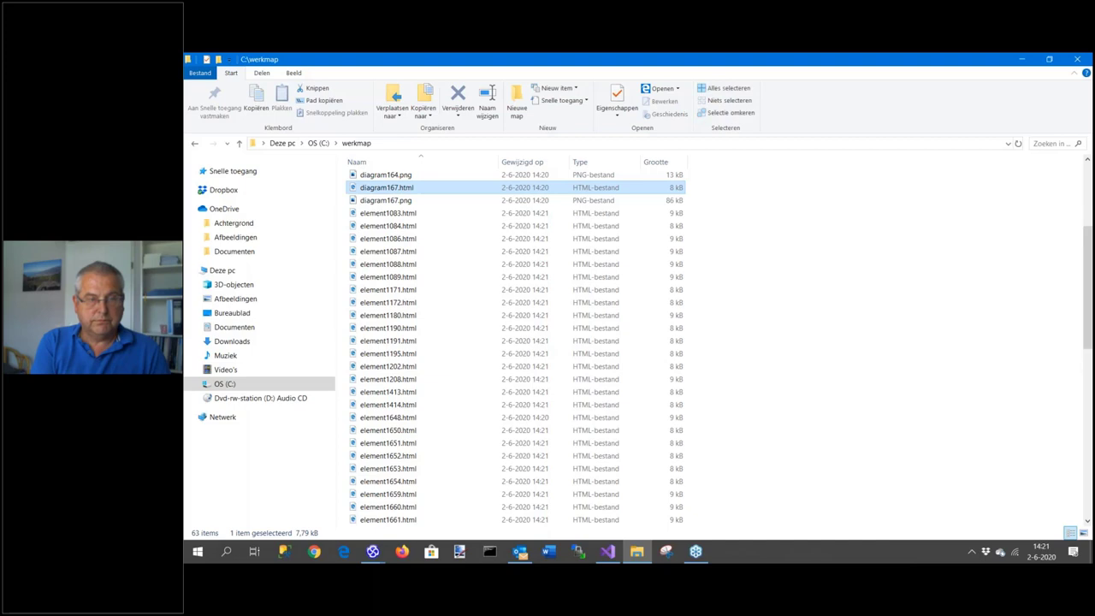
key("Return")
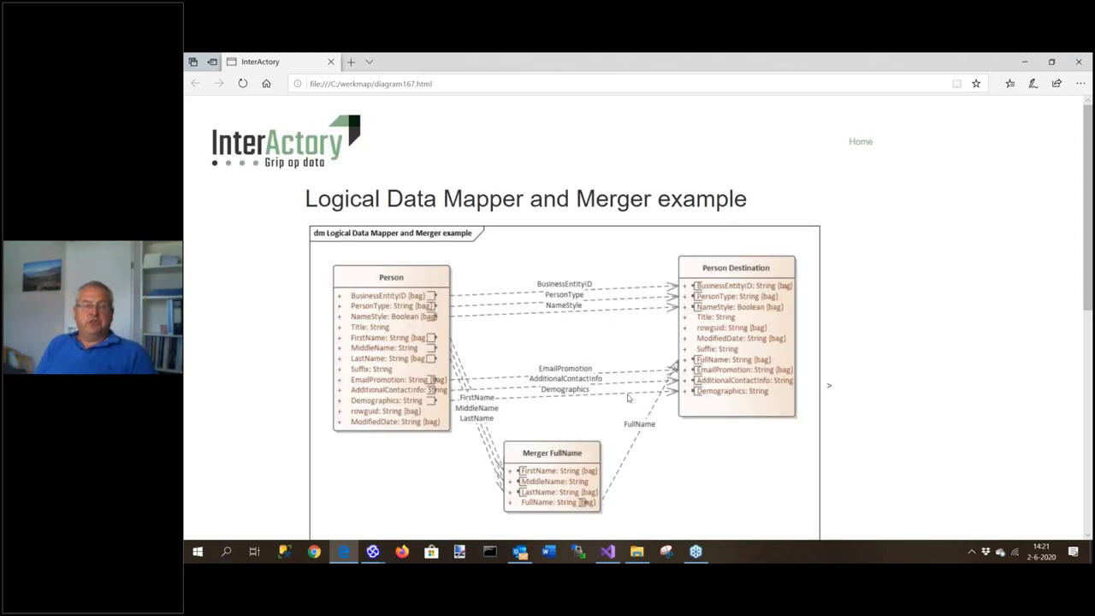
Review the published Logical Data Mapper and Merger example page down to its footer, and open its Person object
scroll(635, 411, "down", 3)
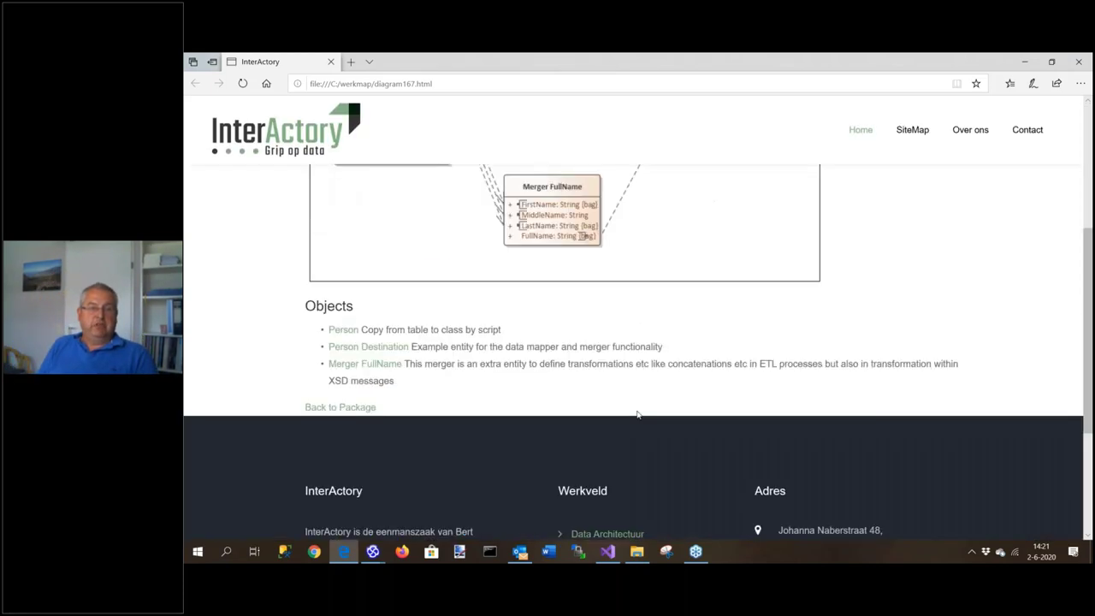
scroll(636, 413, "up", 5)
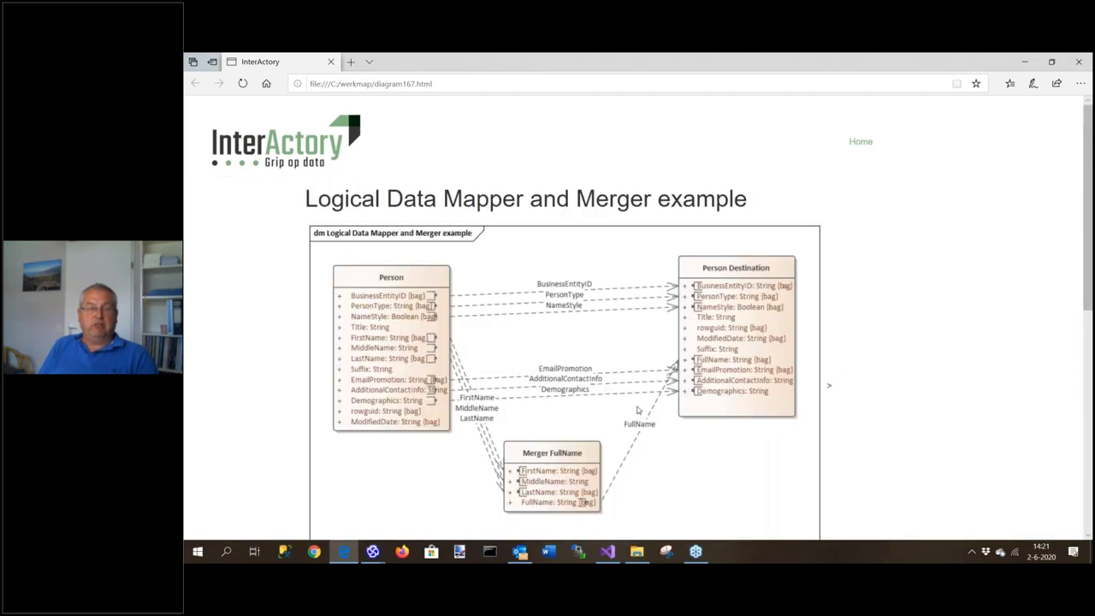
scroll(636, 411, "down", 5)
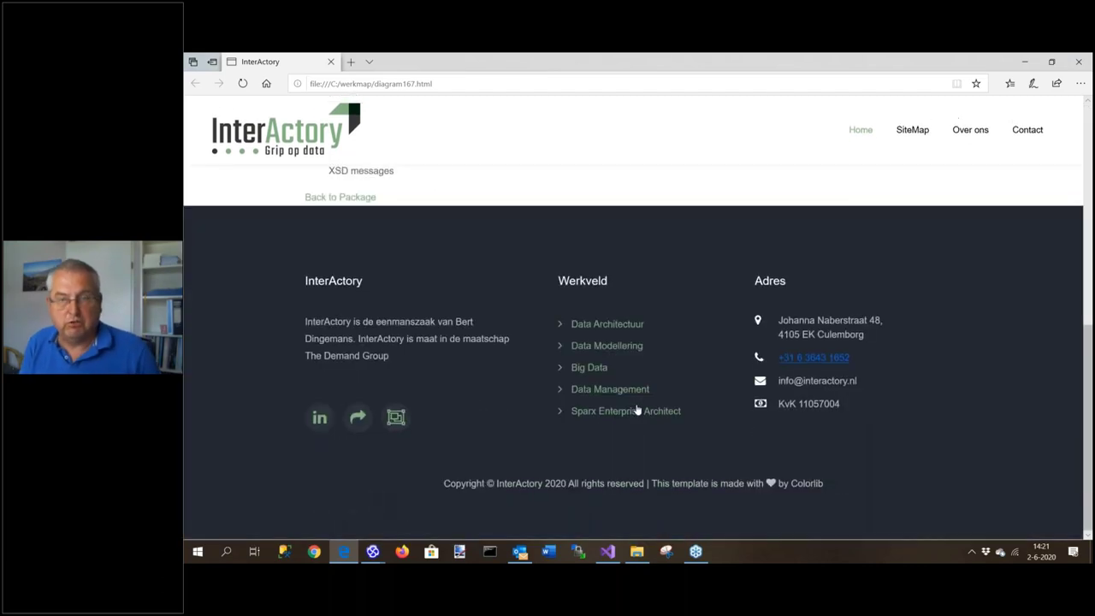
scroll(640, 411, "up", 10)
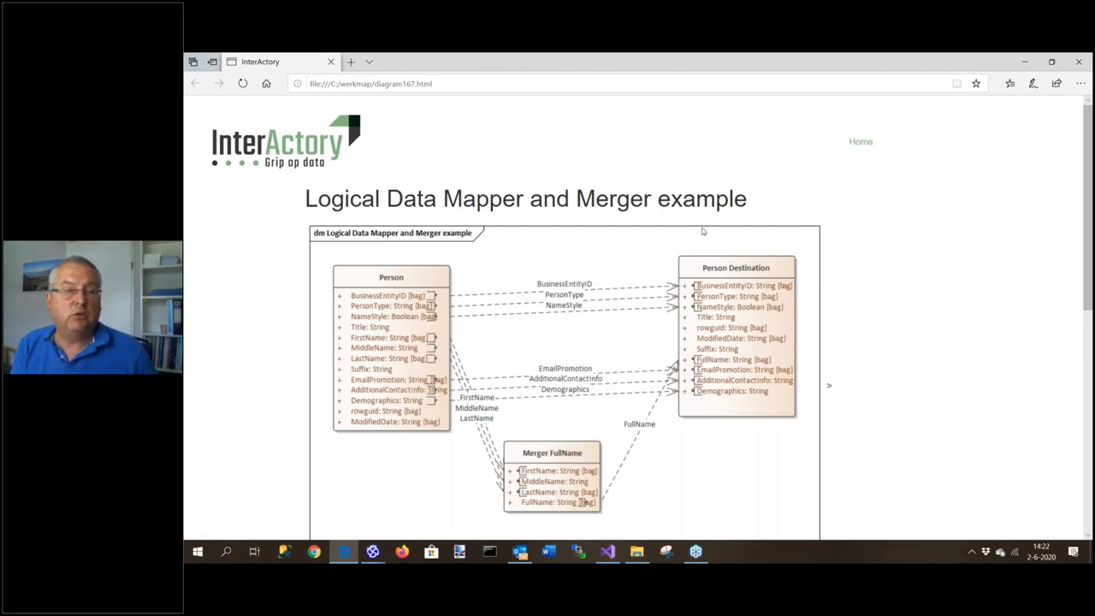
scroll(703, 231, "down", 5)
left_click(341, 199)
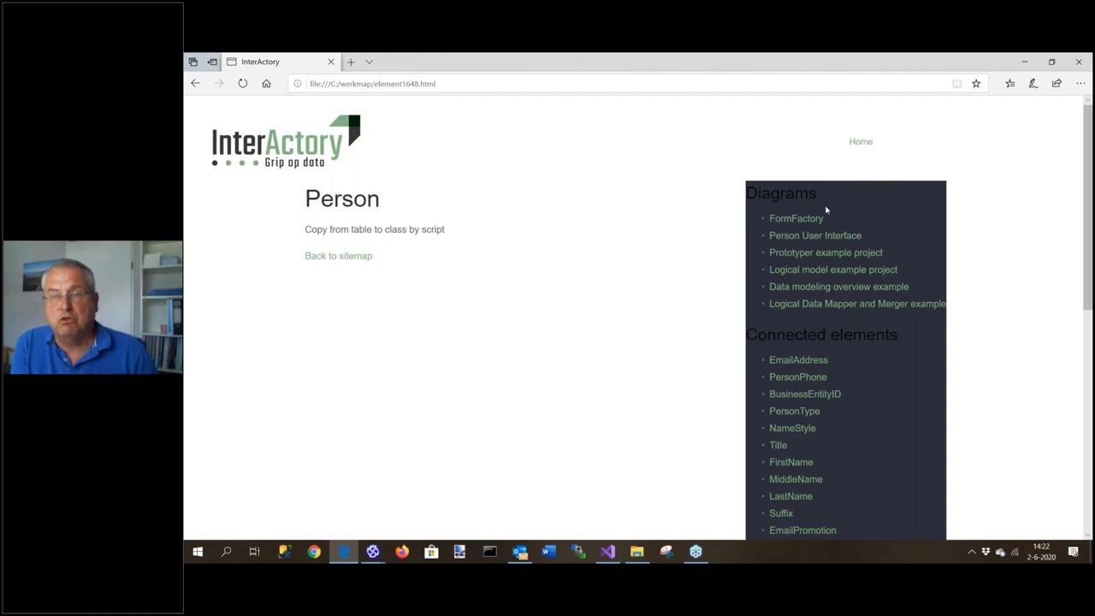
Go to the published site's home page and open the Data modeling overview example from its Diagrammen section
left_click(861, 143)
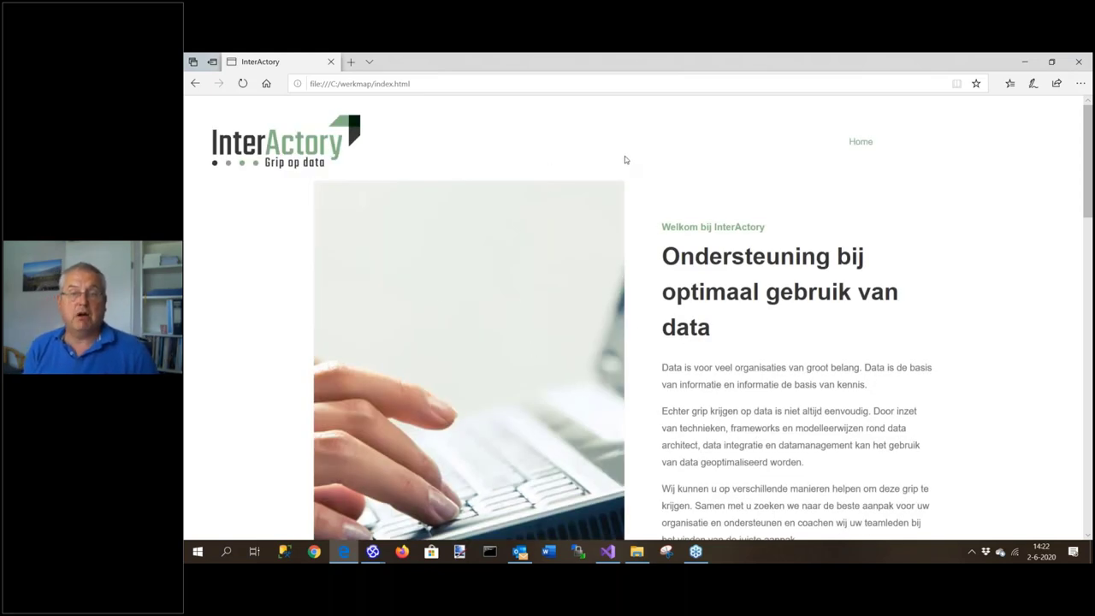
scroll(853, 245, "down", 10)
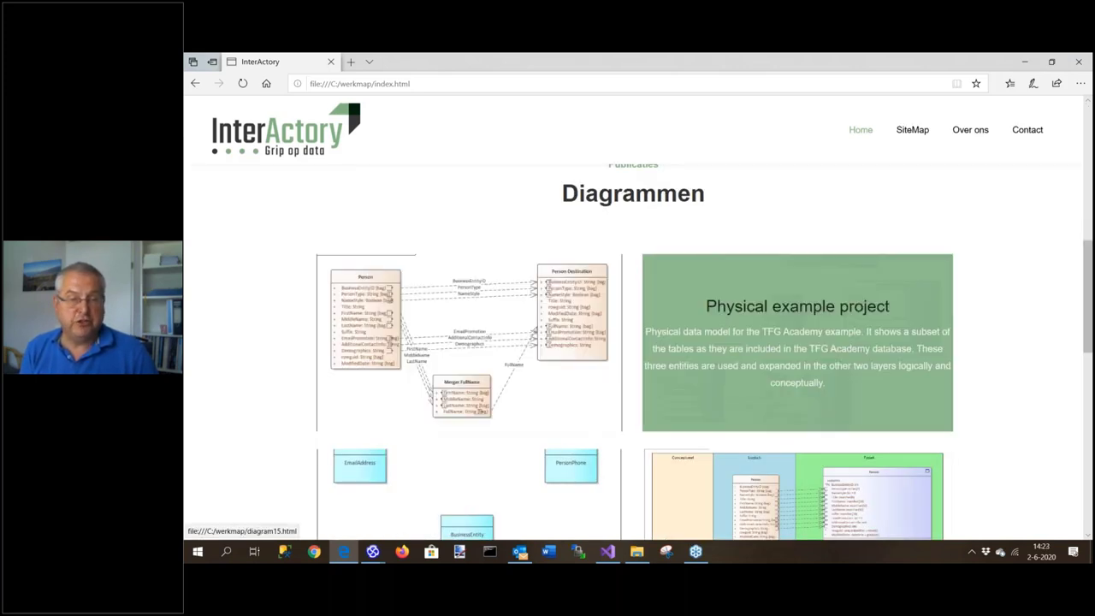
mouse_move(758, 256)
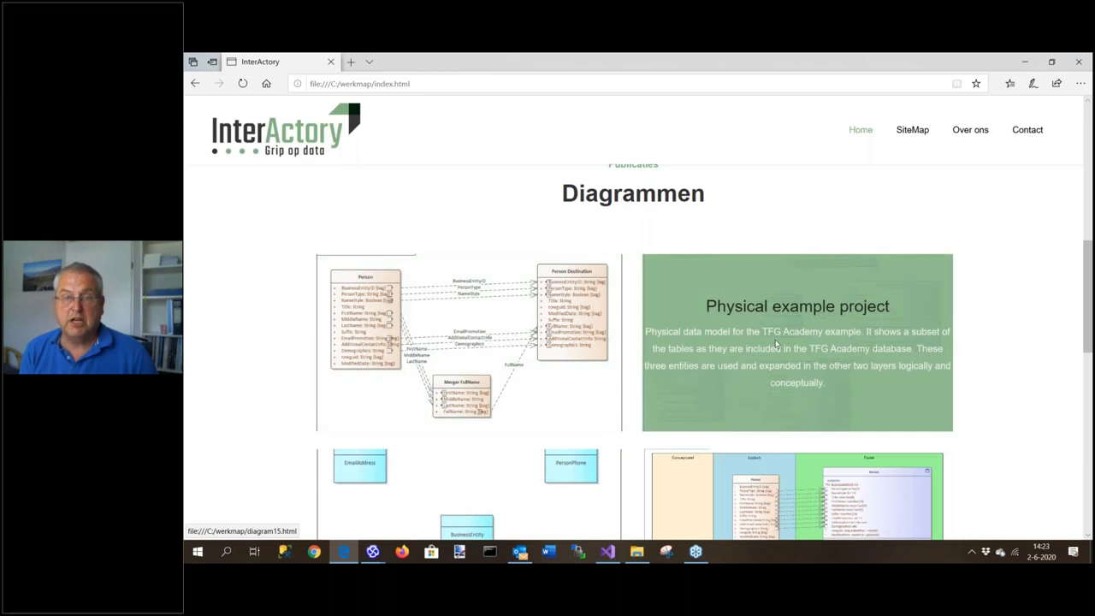
scroll(758, 256, "down", 3)
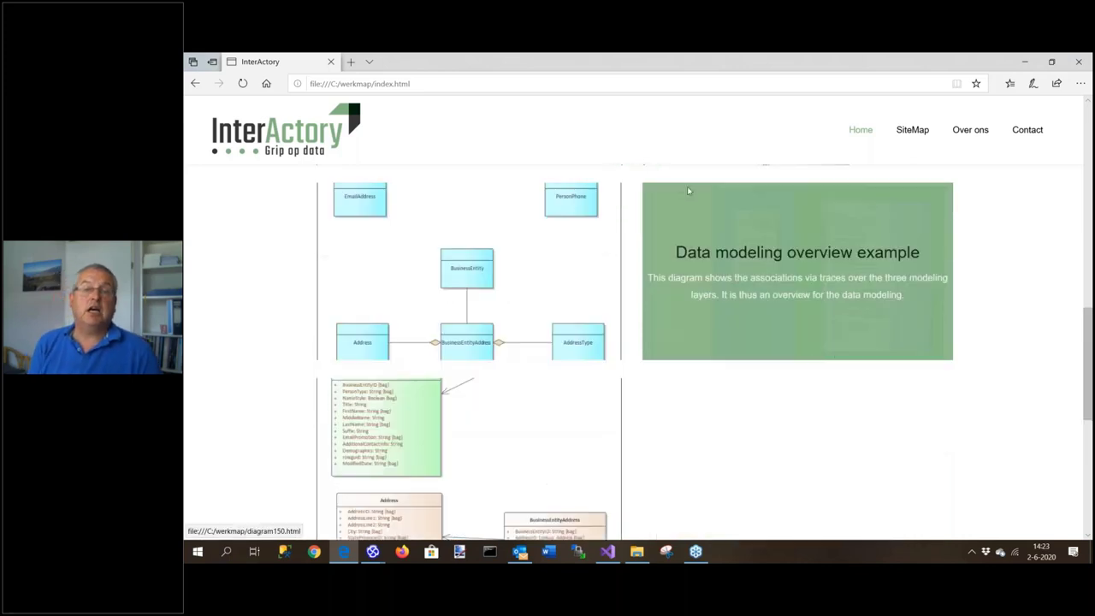
left_click(769, 257)
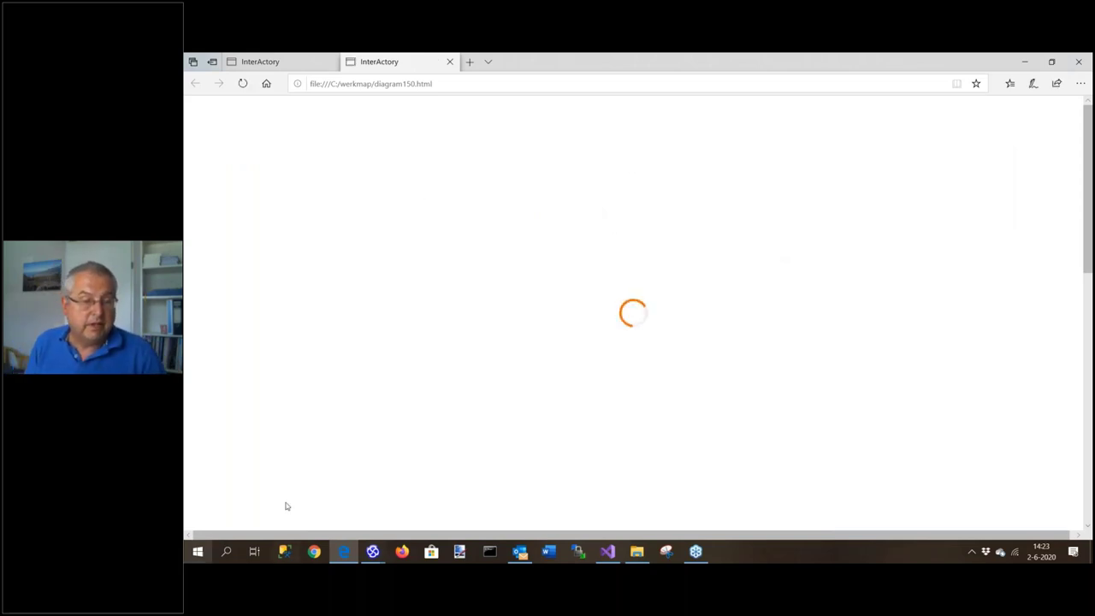
Switch to the IDEA Reporting Helper, maximize it, and examine the index.html and List_Diagrams_Index templates
left_click(373, 552)
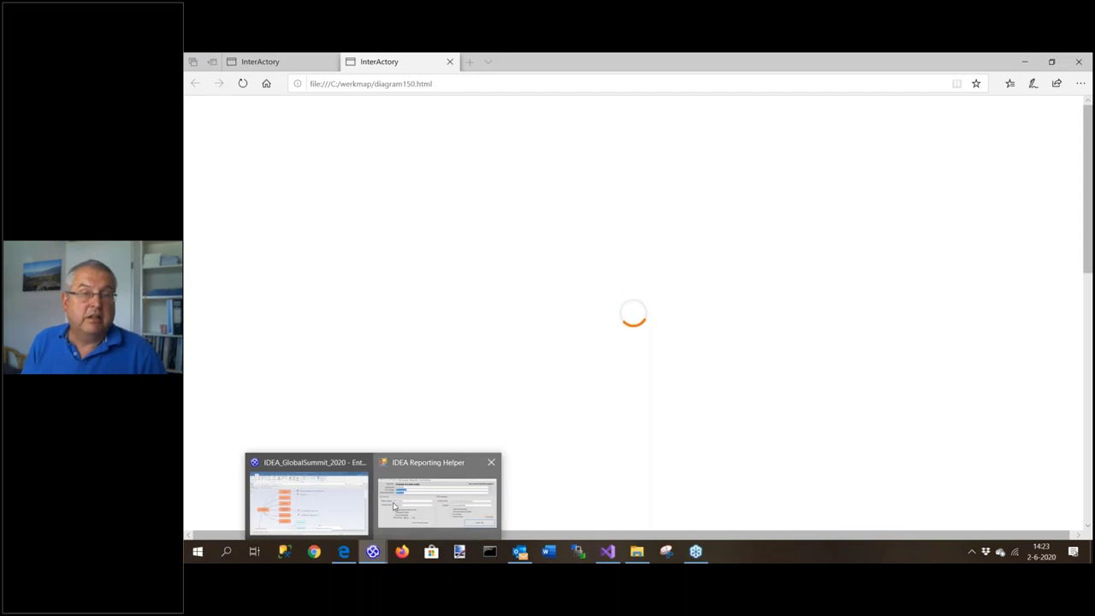
left_click(394, 506)
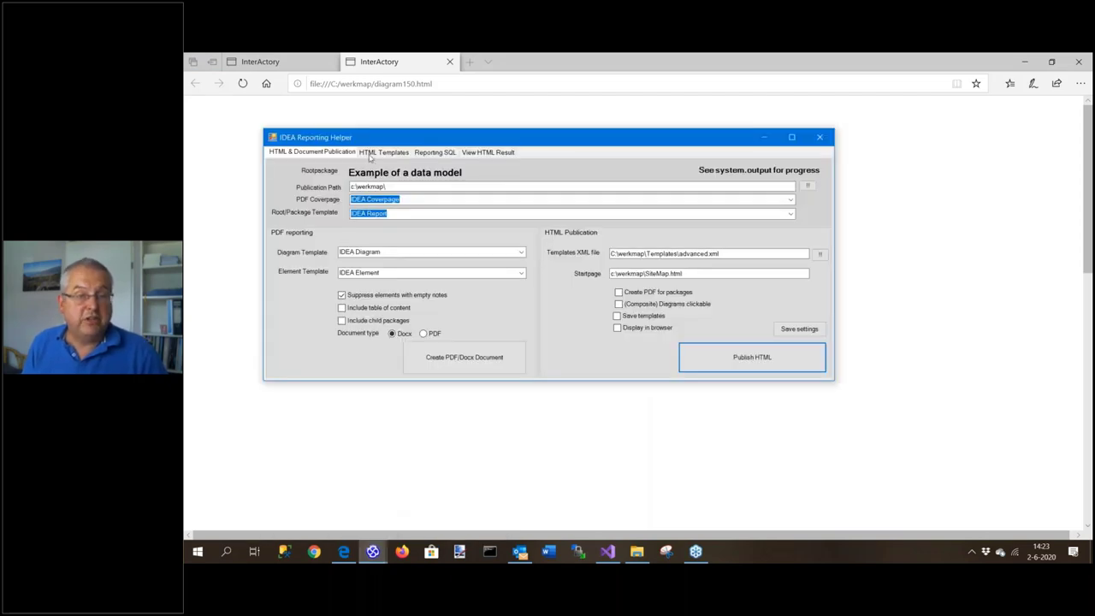
left_click(377, 153)
double_click(444, 140)
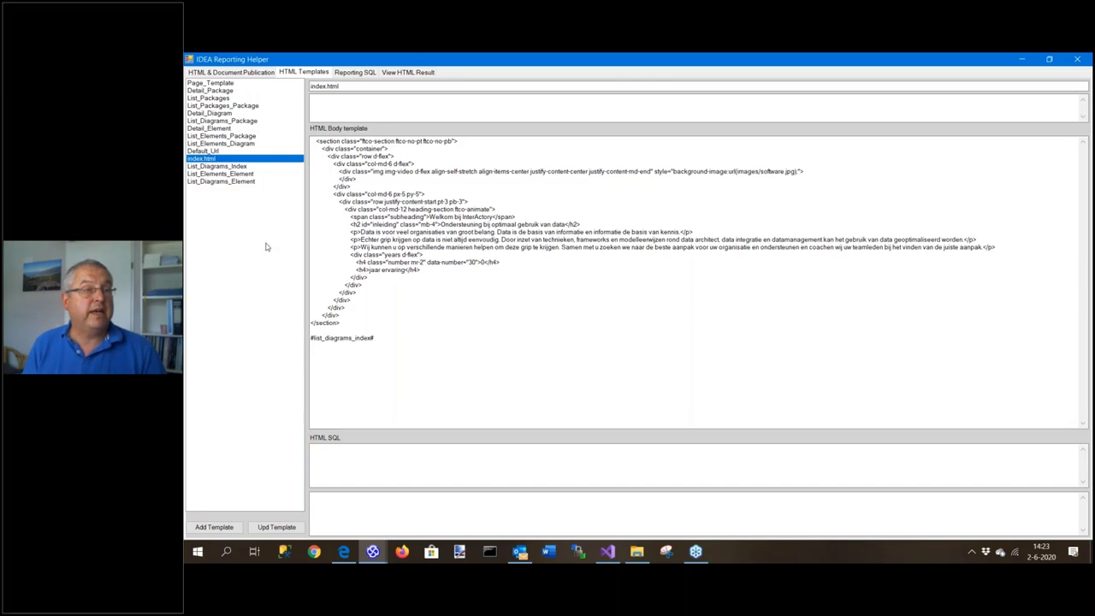
left_click(206, 168)
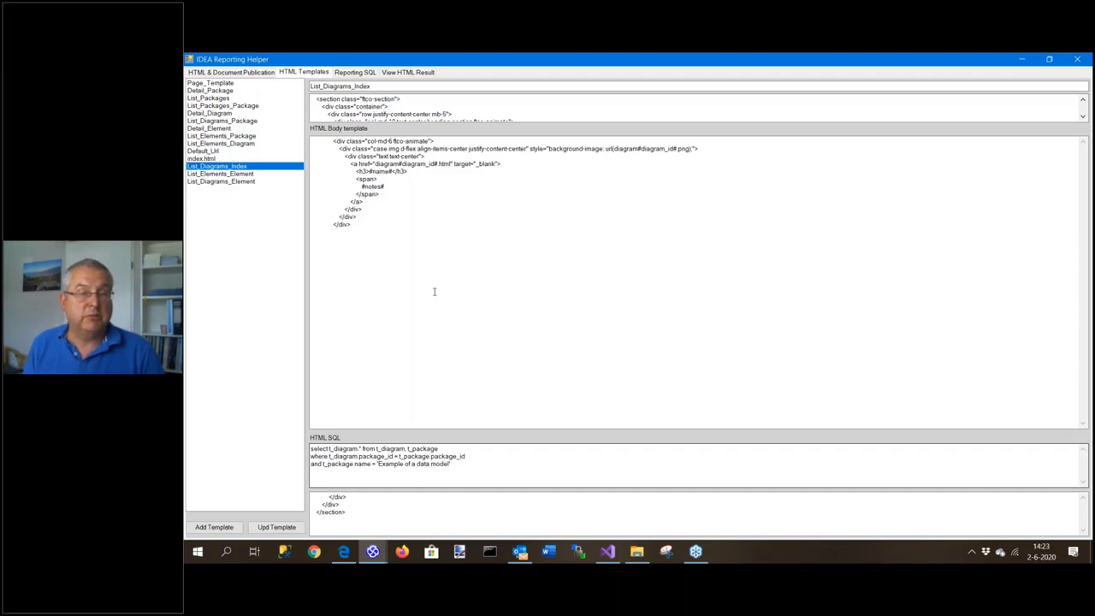
left_click(412, 256)
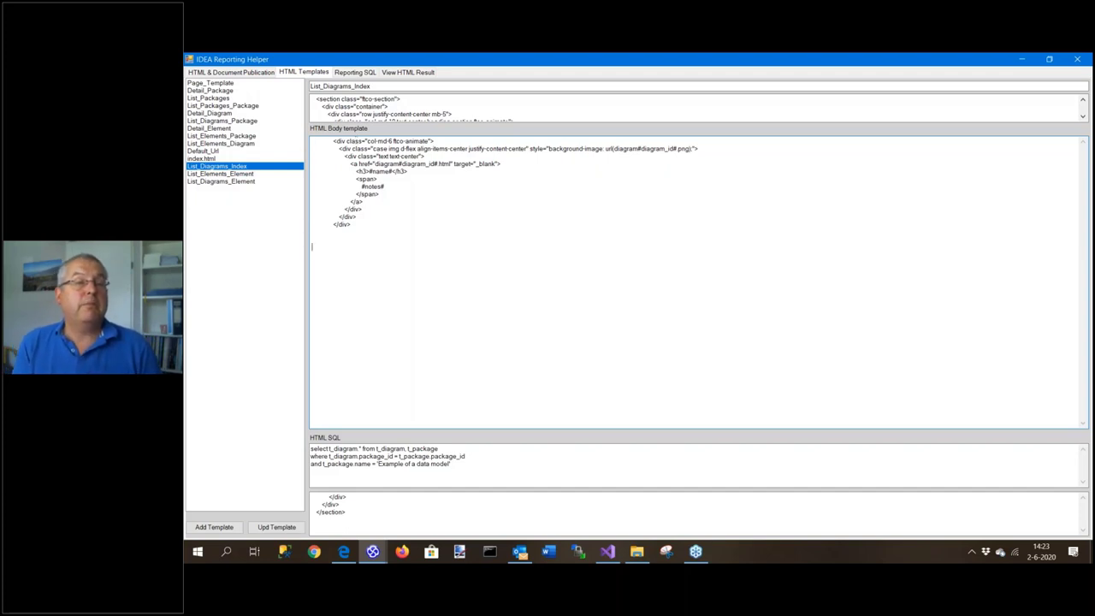
left_click(318, 166)
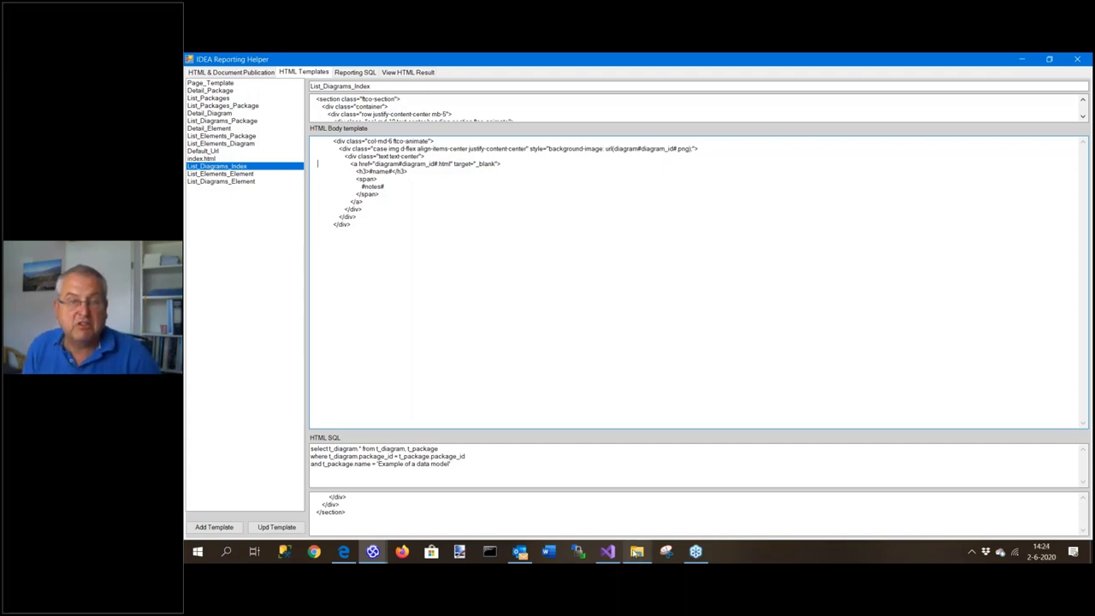
Switch to File Explorer and show the contents of the Templates folder inside C:\werkmap
left_click(636, 552)
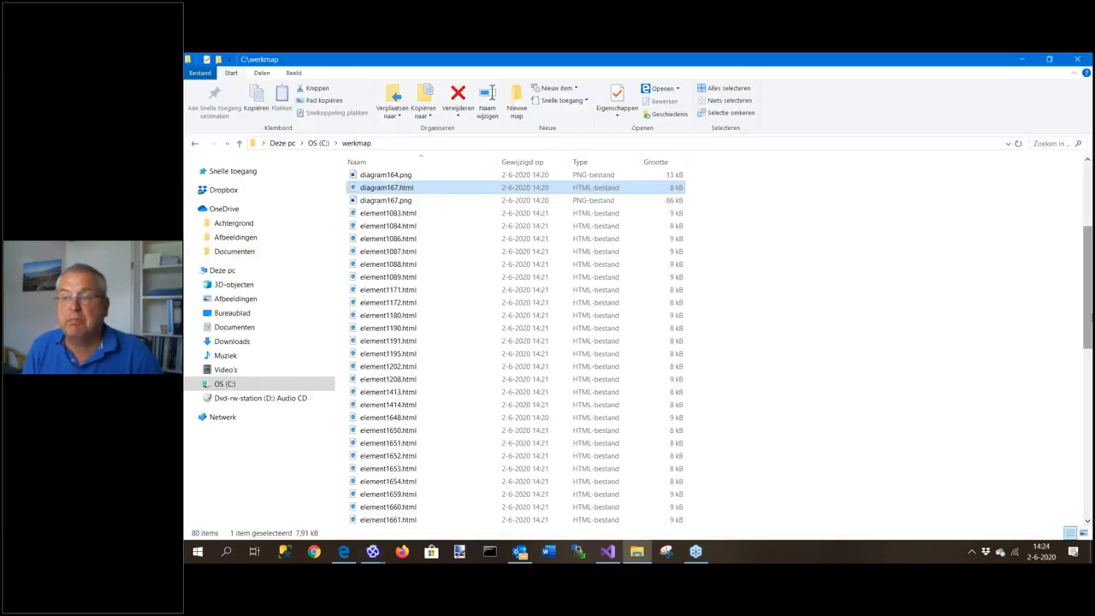
scroll(1085, 216, "up", 2)
scroll(1085, 216, "up", 3)
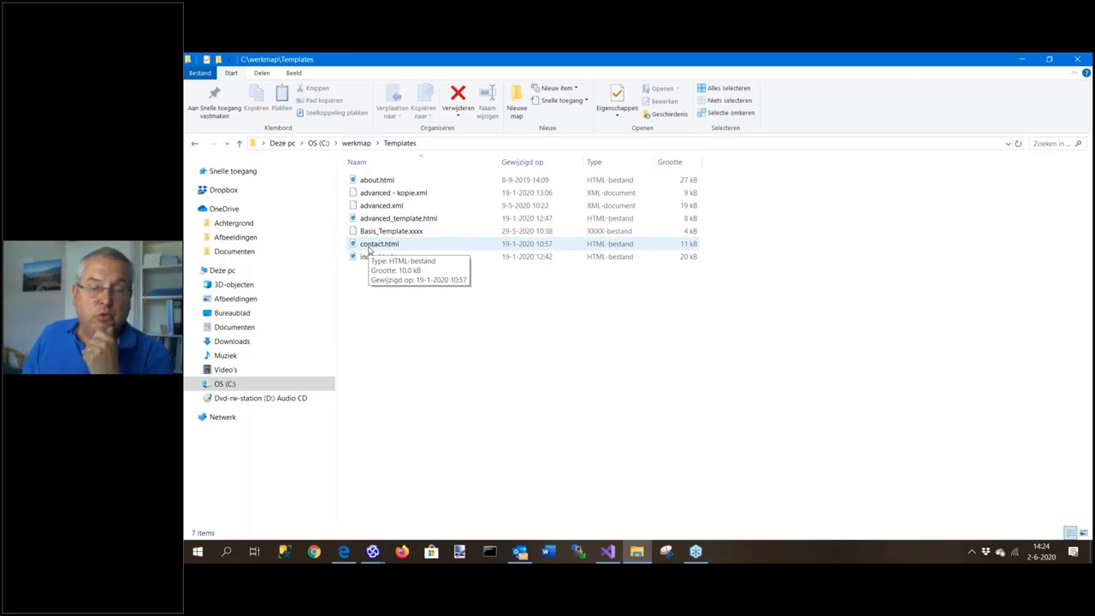
Return to the IDEA Reporting Helper, restore its window to normal size and close it
left_click(372, 551)
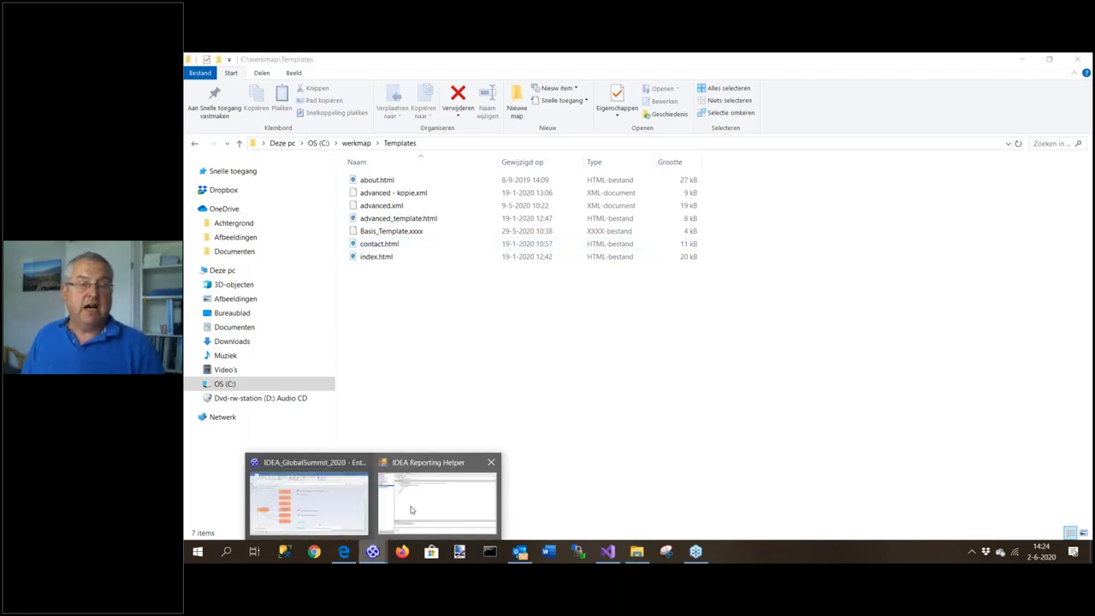
left_click(411, 506)
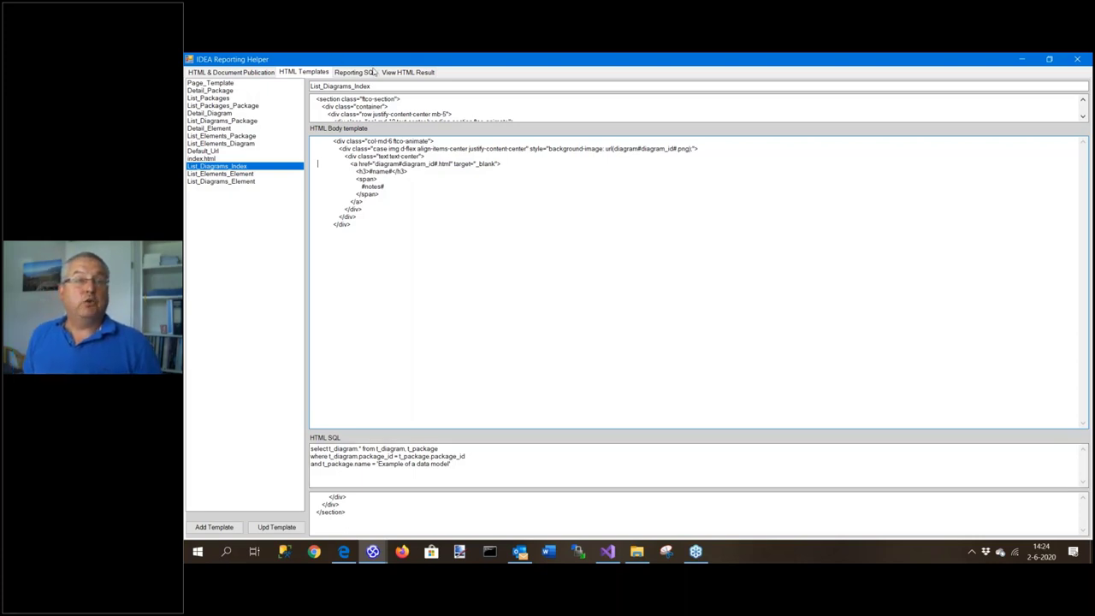
left_click(1048, 59)
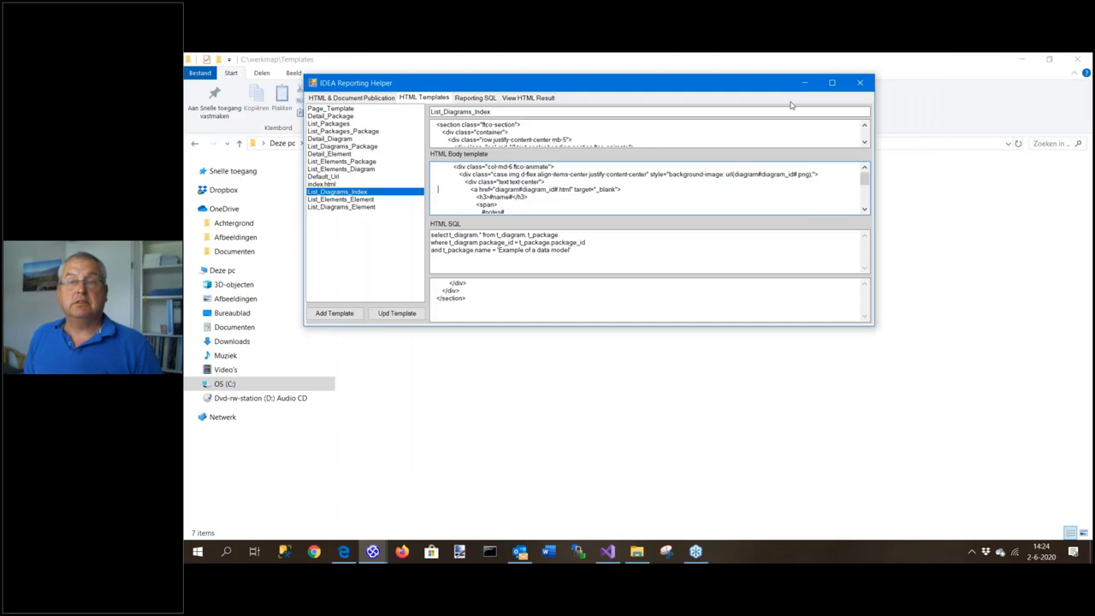
left_click(859, 84)
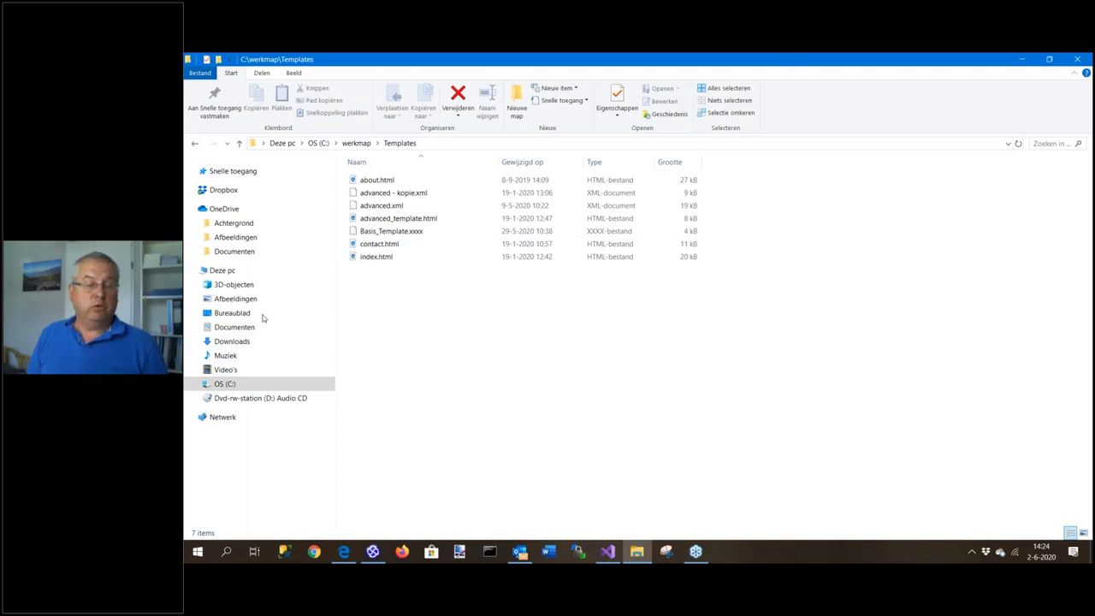
Switch to Enterprise Architect and examine the Introduction, Static HTML and Dynamic viewer (WPP) branches of the HTML Session EAGlobalSummit mind map
left_click(372, 552)
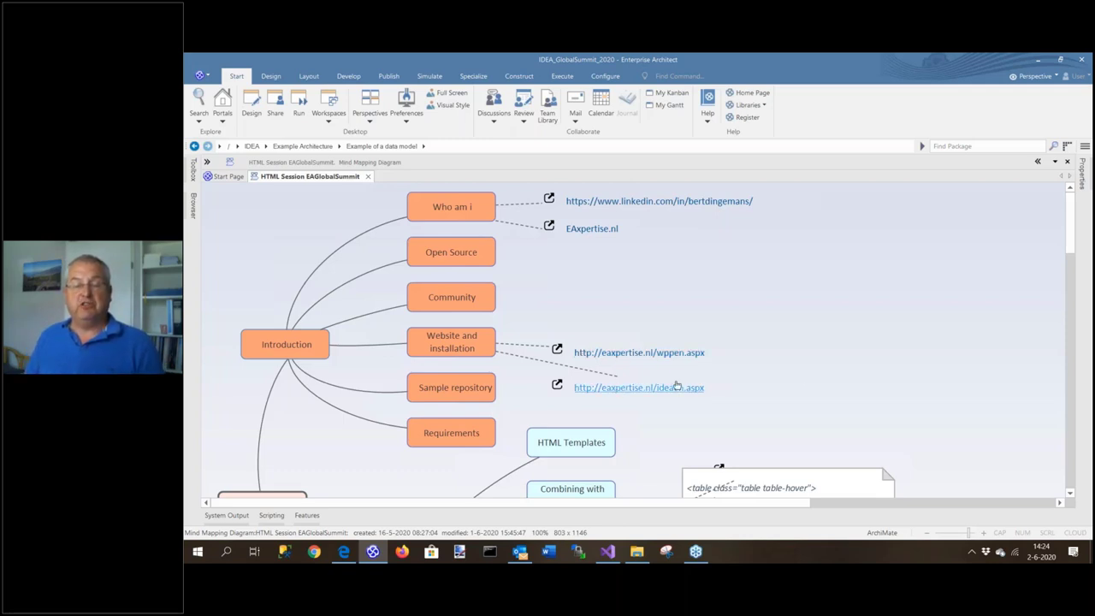
scroll(804, 377, "down", 5)
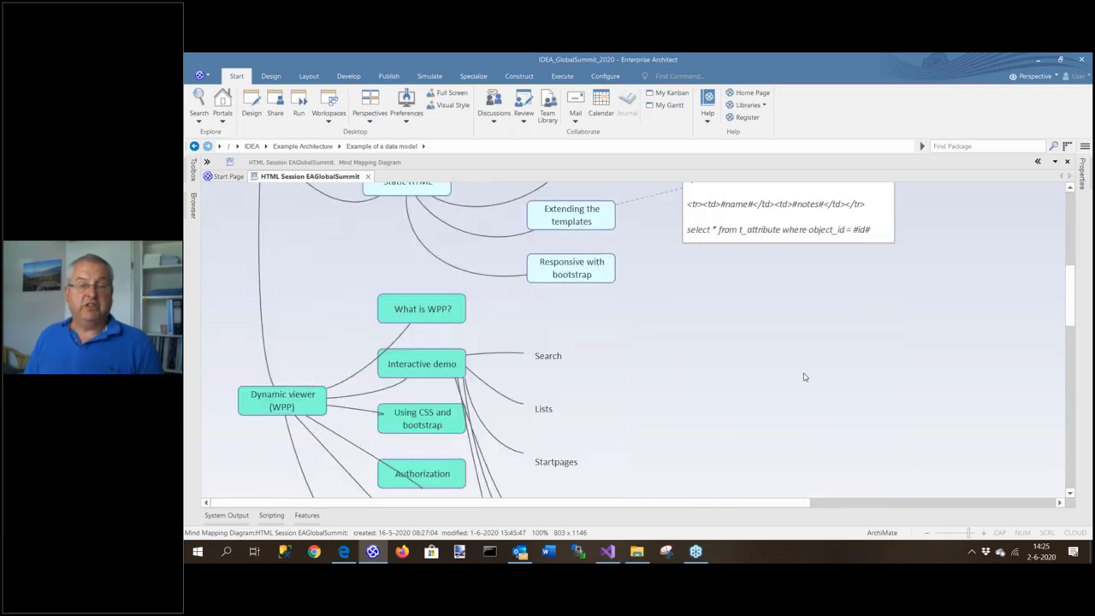
scroll(803, 382, "up", 5)
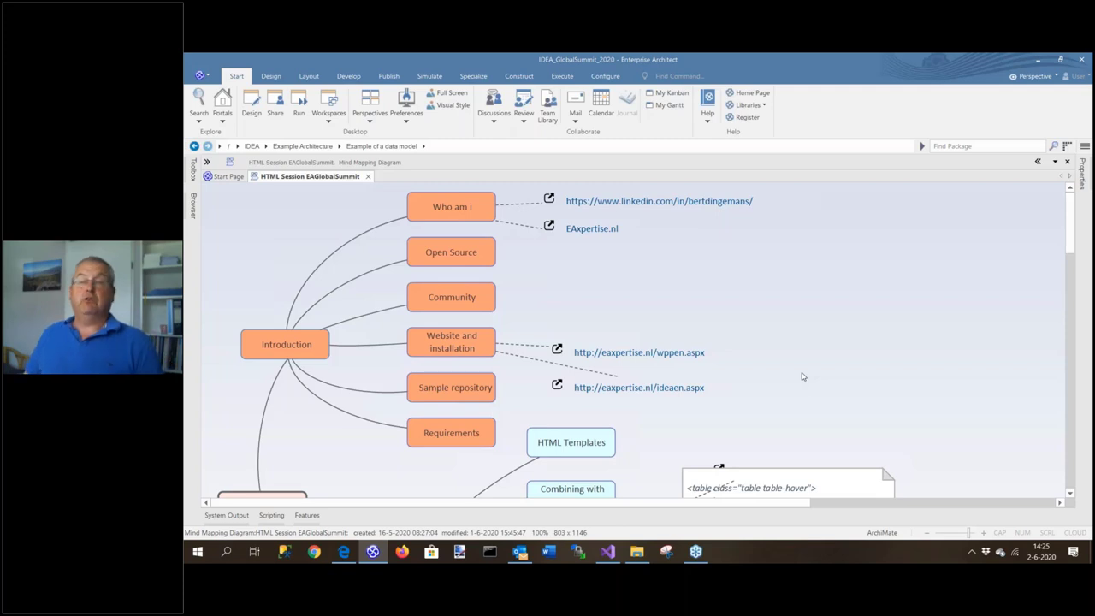
scroll(771, 292, "down", 10)
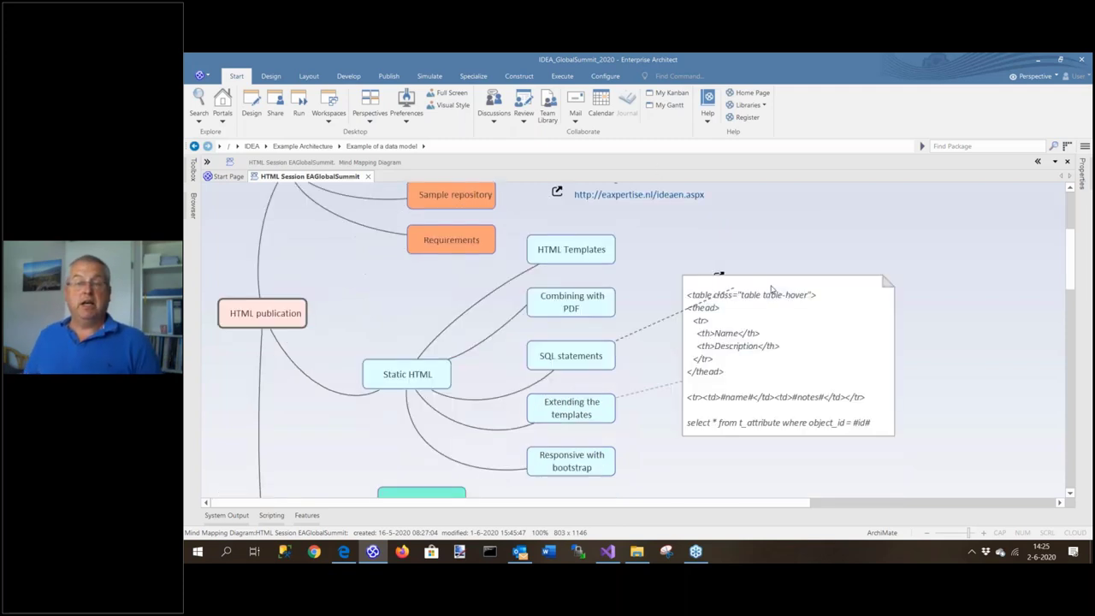
scroll(773, 293, "up", 8)
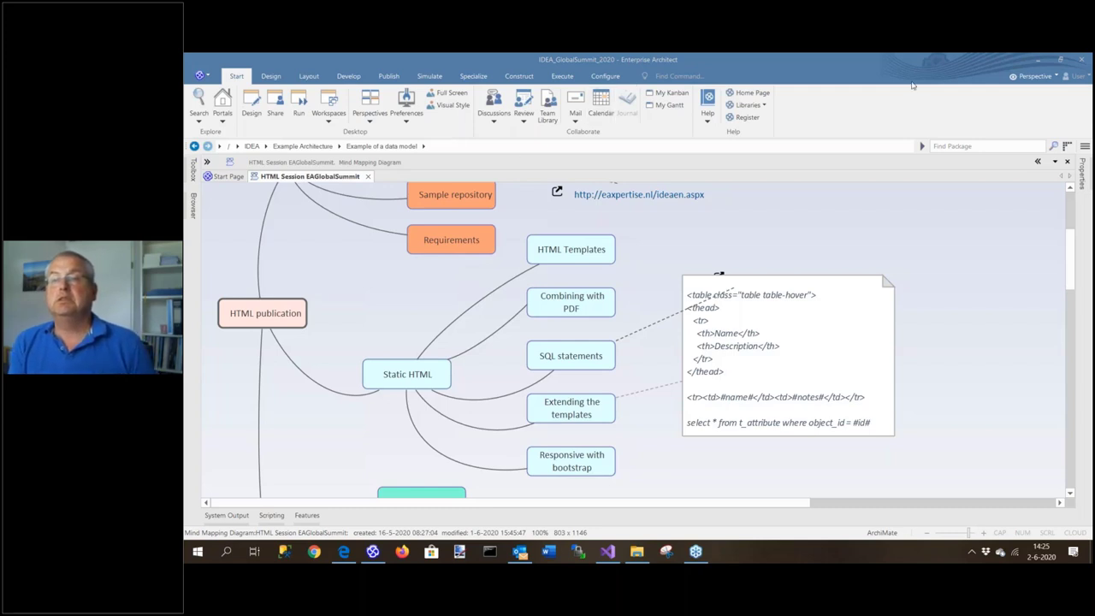
Minimize the Enterprise Architect and File Explorer windows to return to the Data modeling overview example page in the browser
left_click(1037, 61)
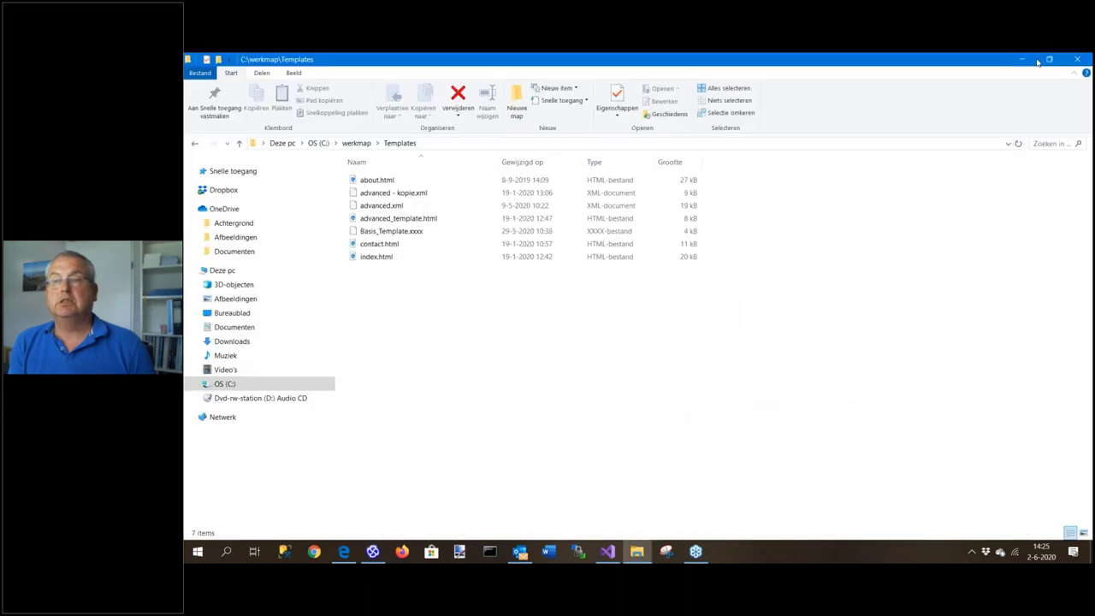
left_click(1024, 61)
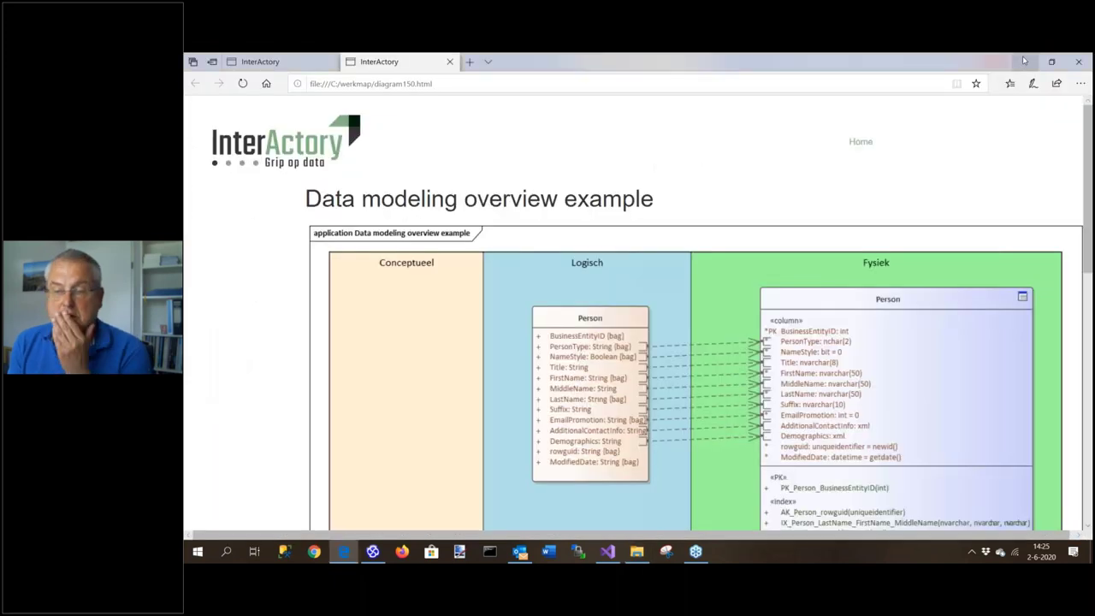